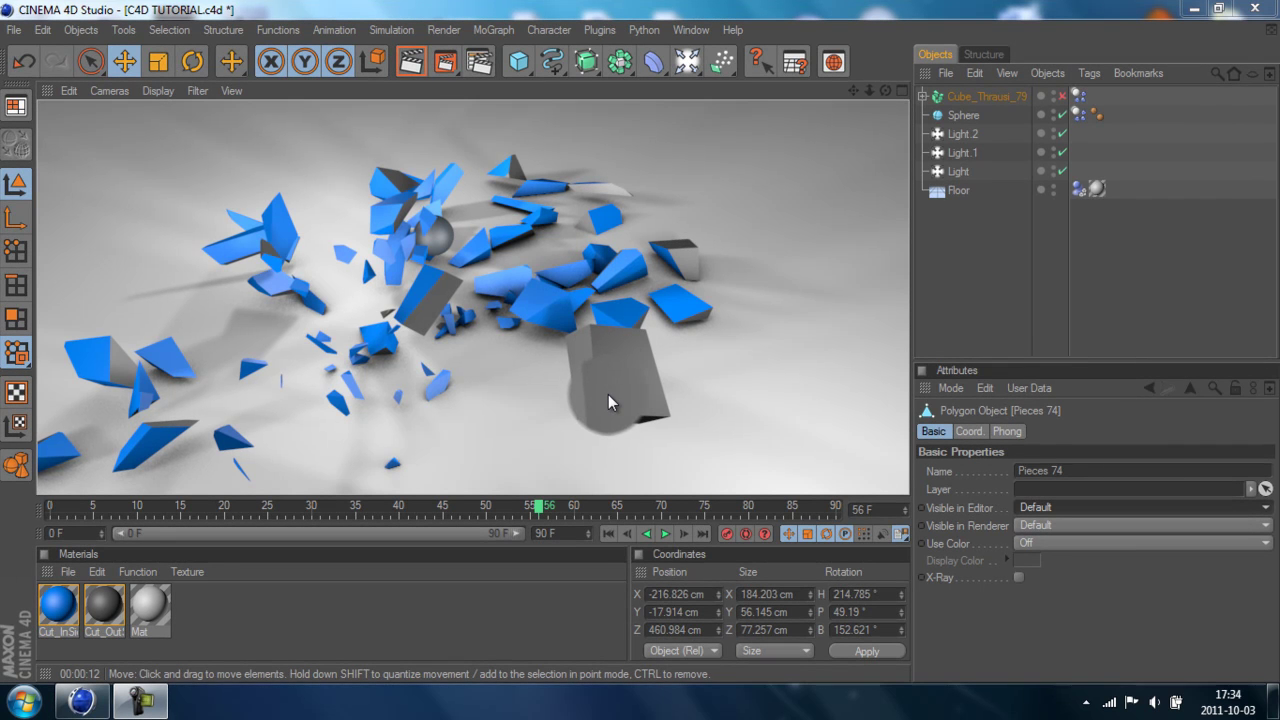
Rewind the finished shatter animation to frame 0 and play it back.
left_click(608, 533)
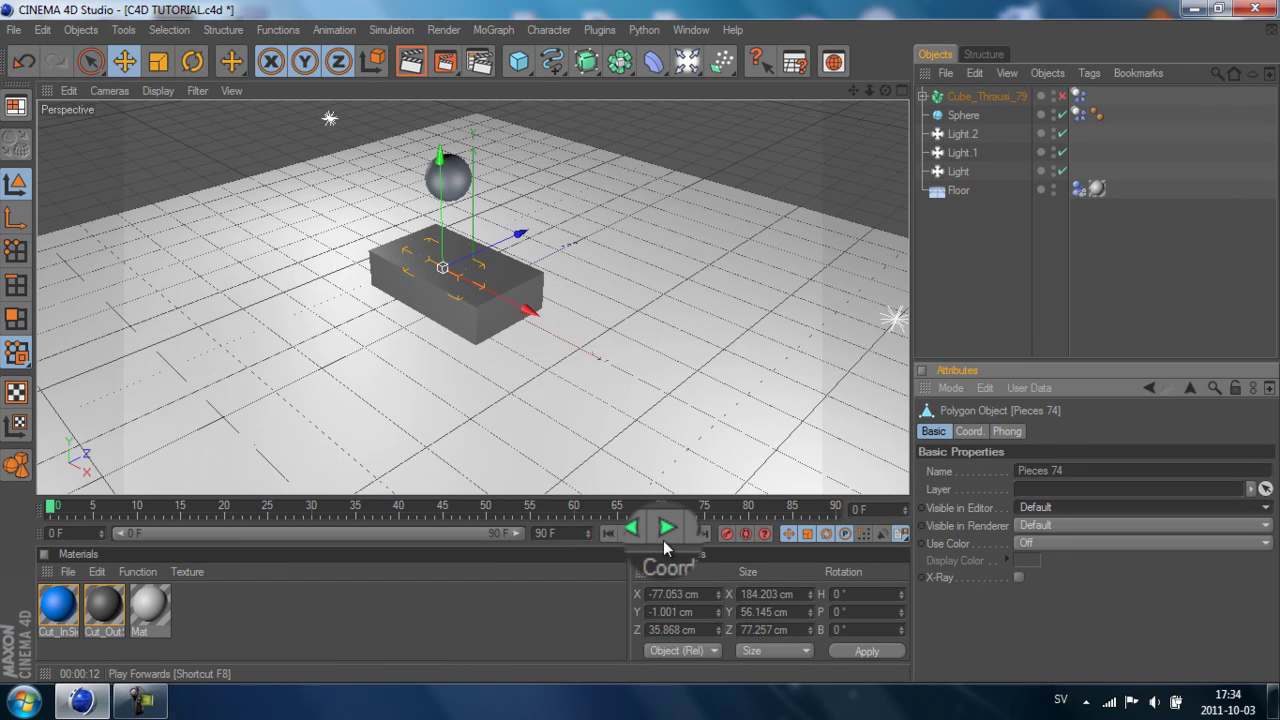
left_click(664, 534)
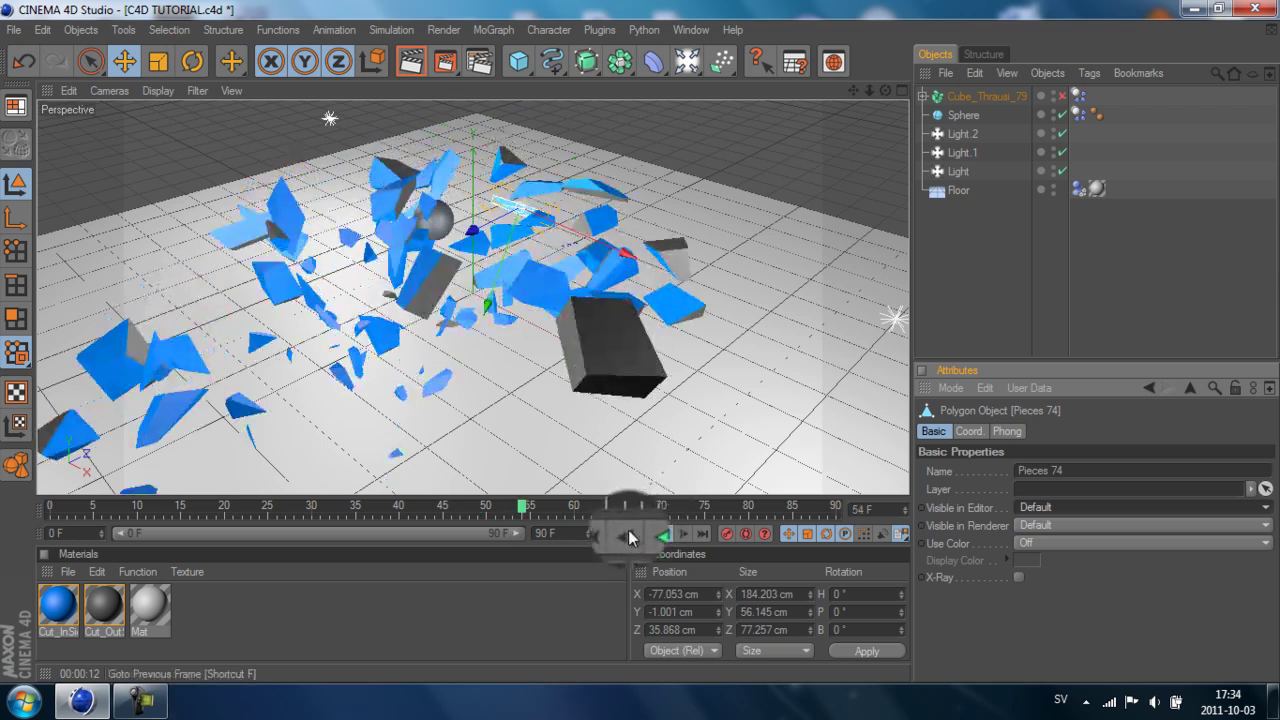
left_click(676, 530)
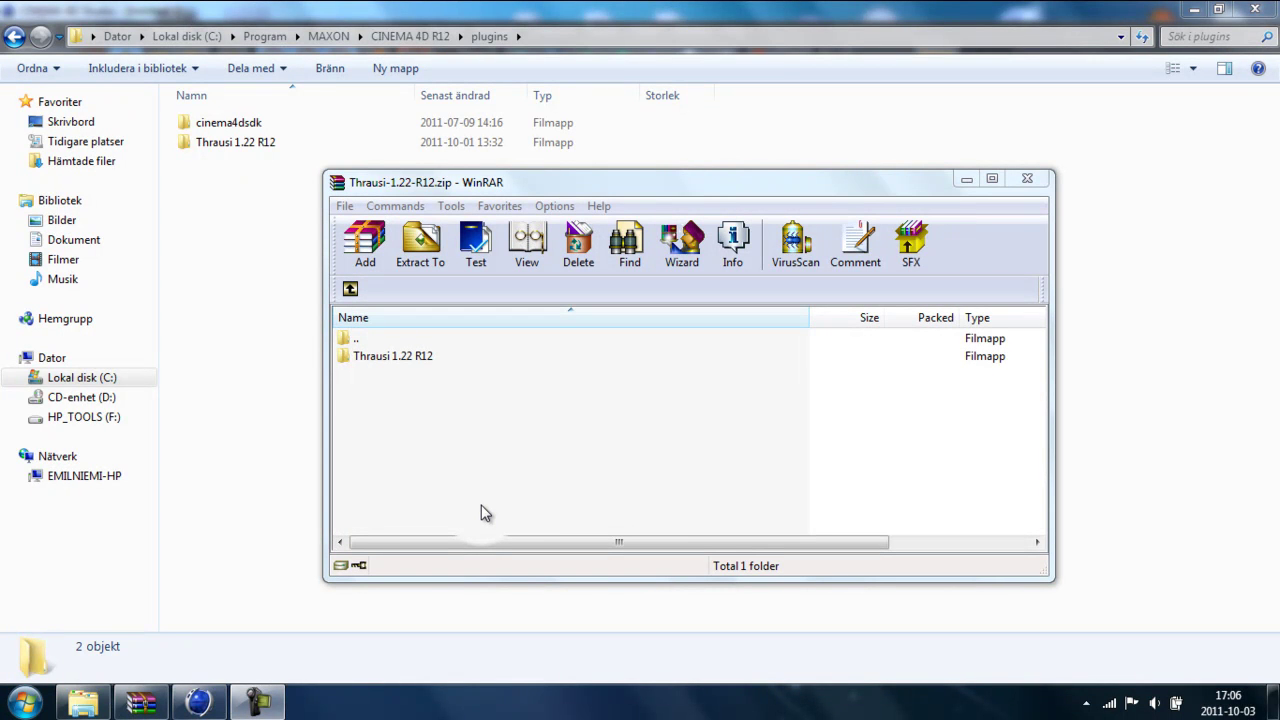
Examine the path of the CINEMA 4D R12 plugins folder and the Thrausi 1.22 R12 folder inside the Thrausi-1.22-R12.zip archive.
left_click(560, 36)
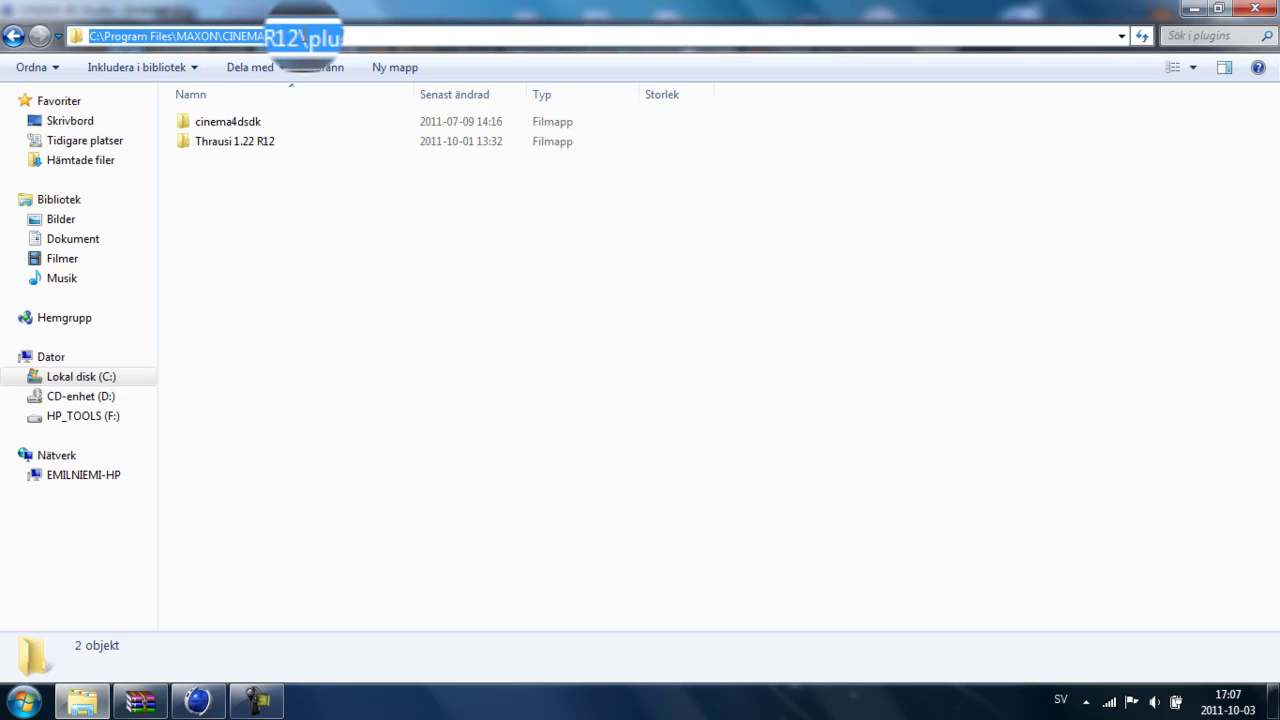
left_click(350, 35)
double_click(351, 35)
left_click(155, 705)
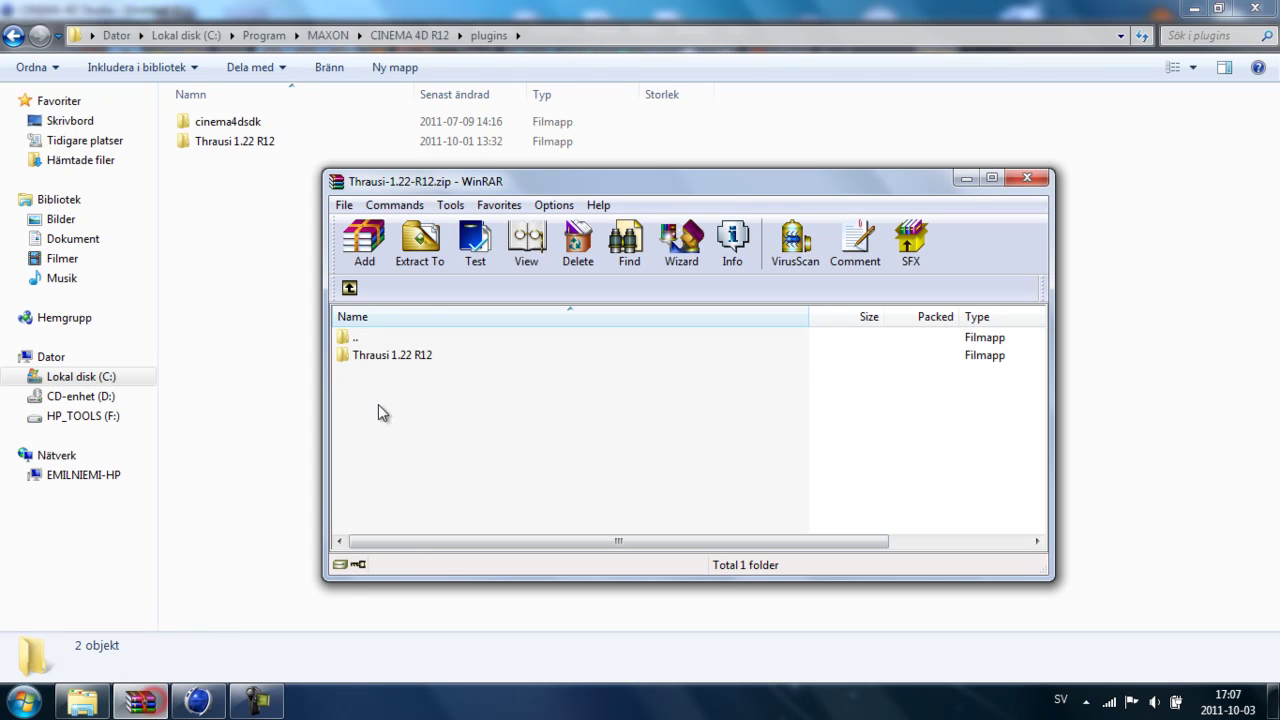
left_click(375, 357)
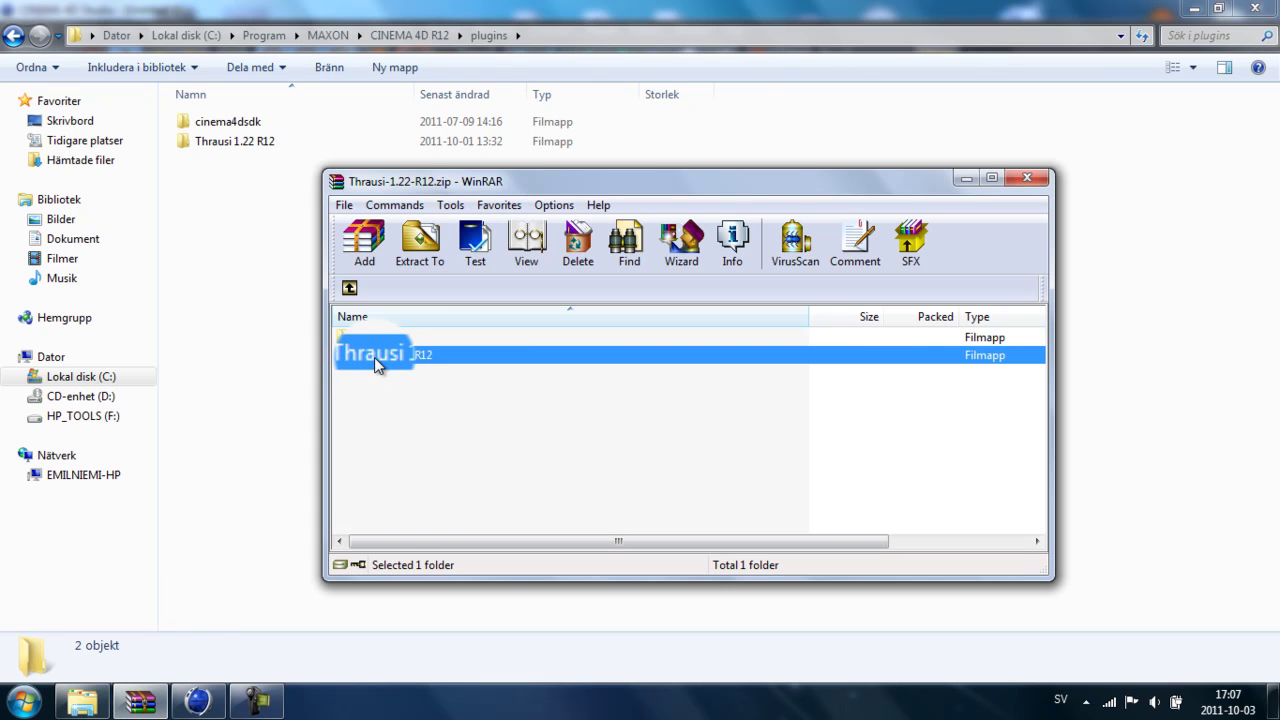
Switch to CINEMA 4D and set the render output to the HDV/HDTV 720 25 film/video preset.
left_click_drag(343, 10, 506, 62)
left_click(484, 8)
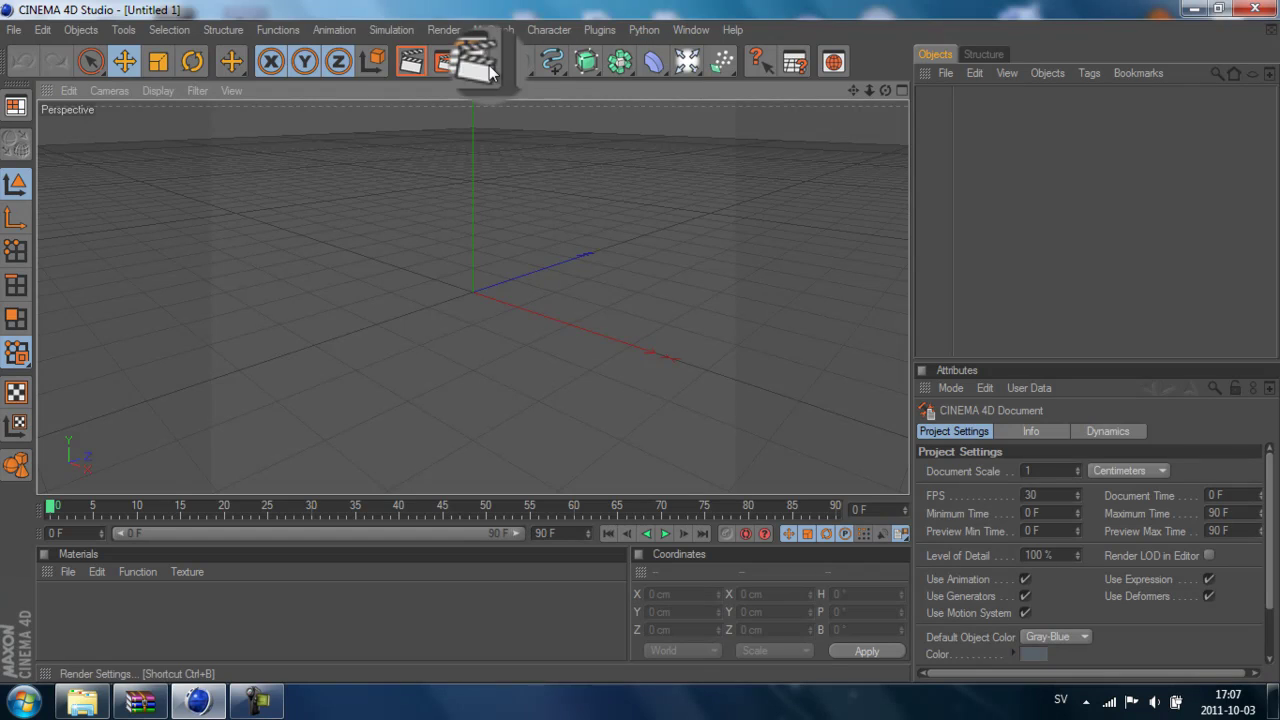
left_click(486, 63)
left_click(189, 69)
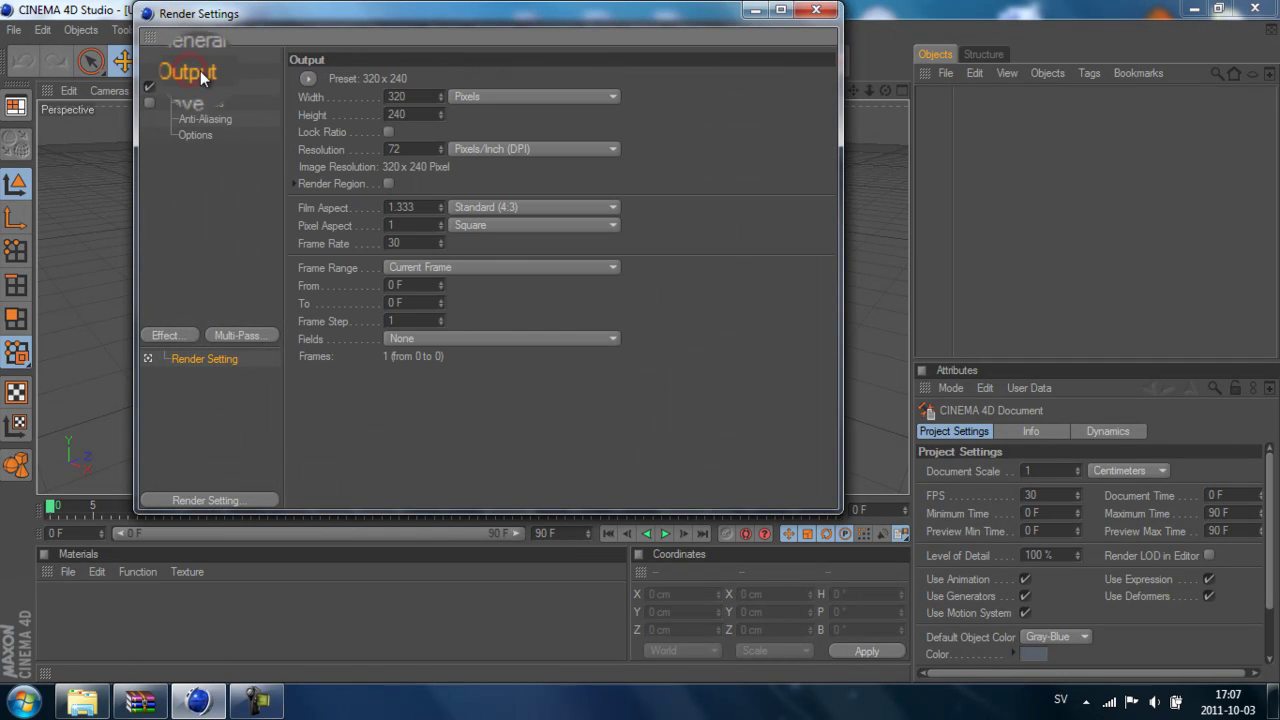
left_click(307, 78)
mouse_move(339, 122)
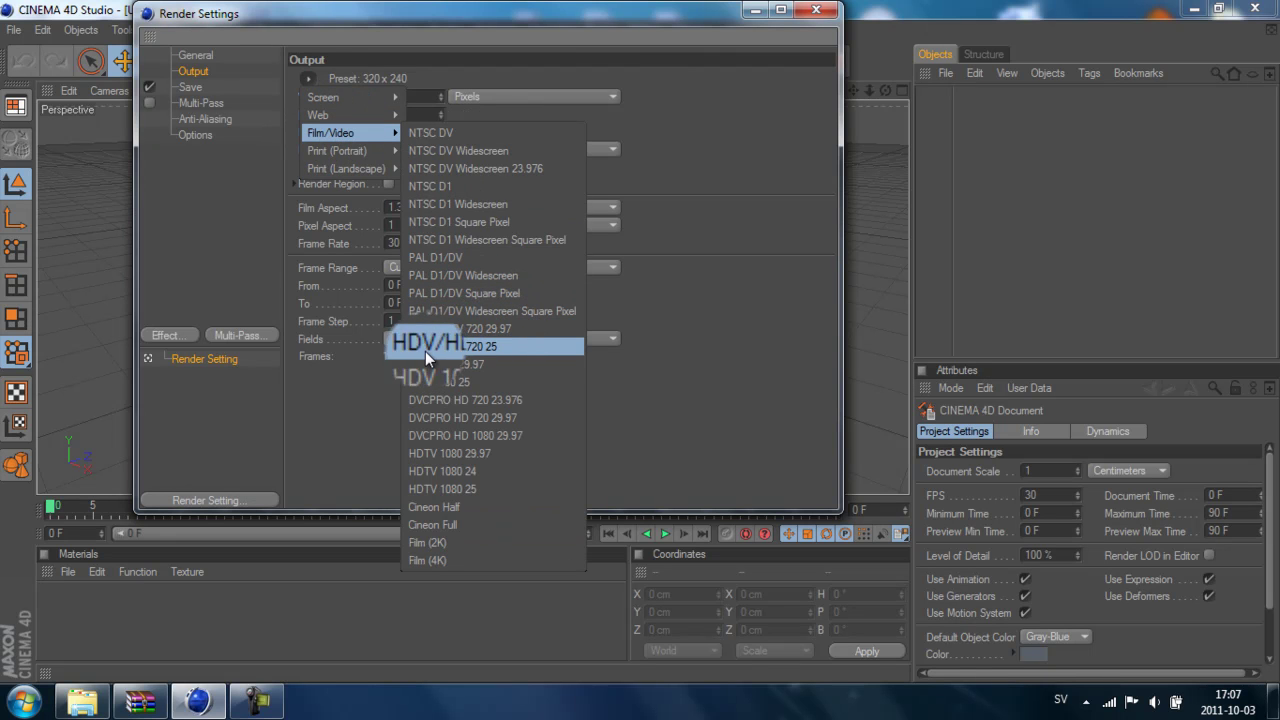
left_click(495, 349)
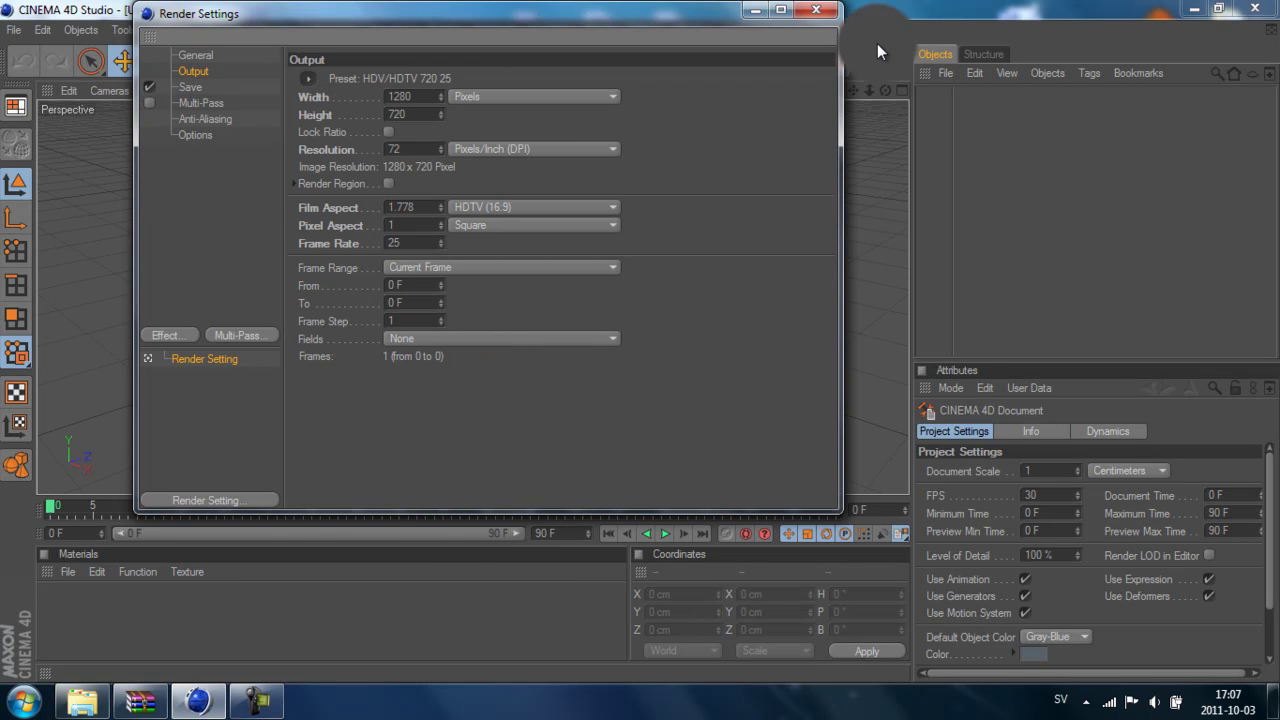
left_click(816, 10)
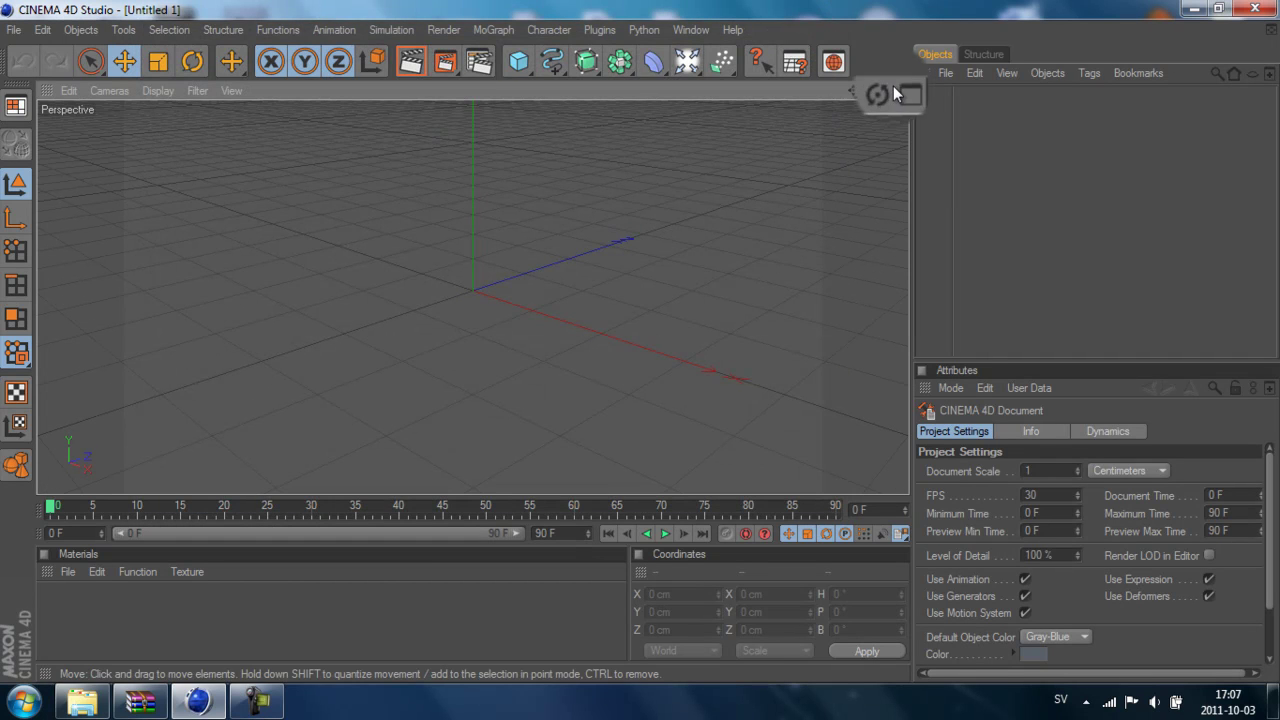
Add a floor object to the empty scene.
scroll(547, 271, "down", 6)
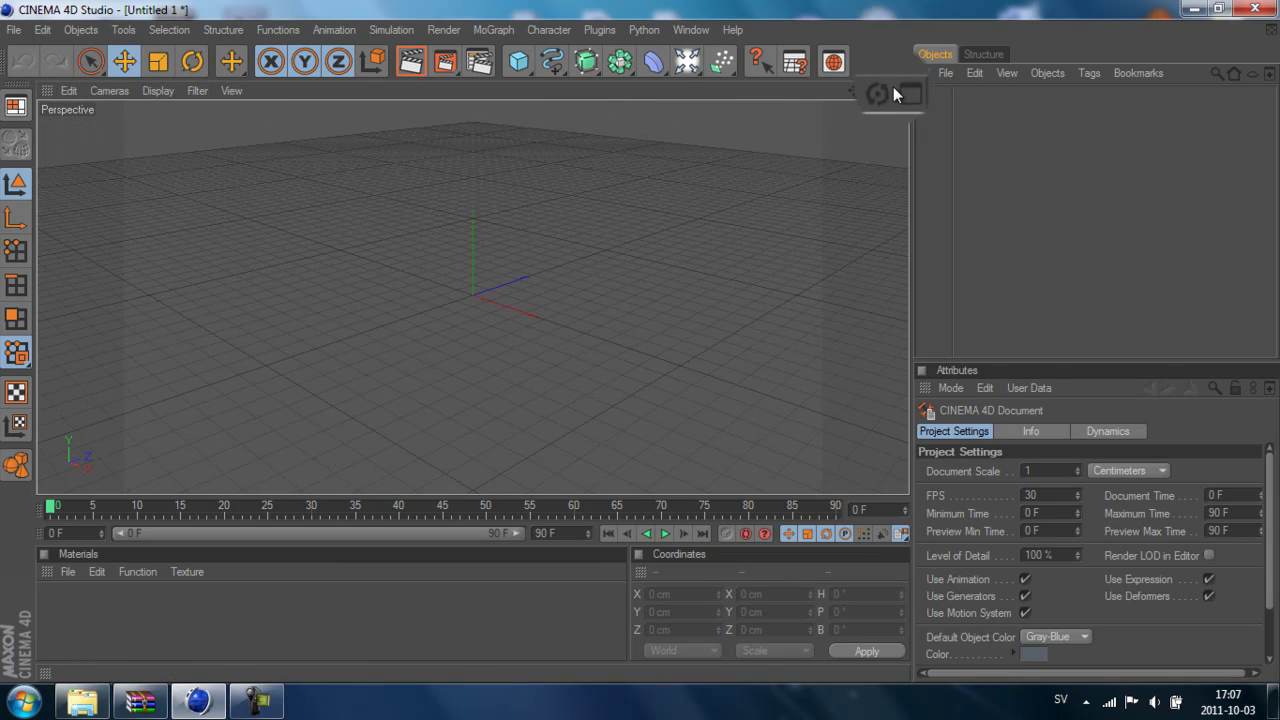
left_click_drag(889, 90, 640, 334)
left_click(686, 66)
left_click(859, 213)
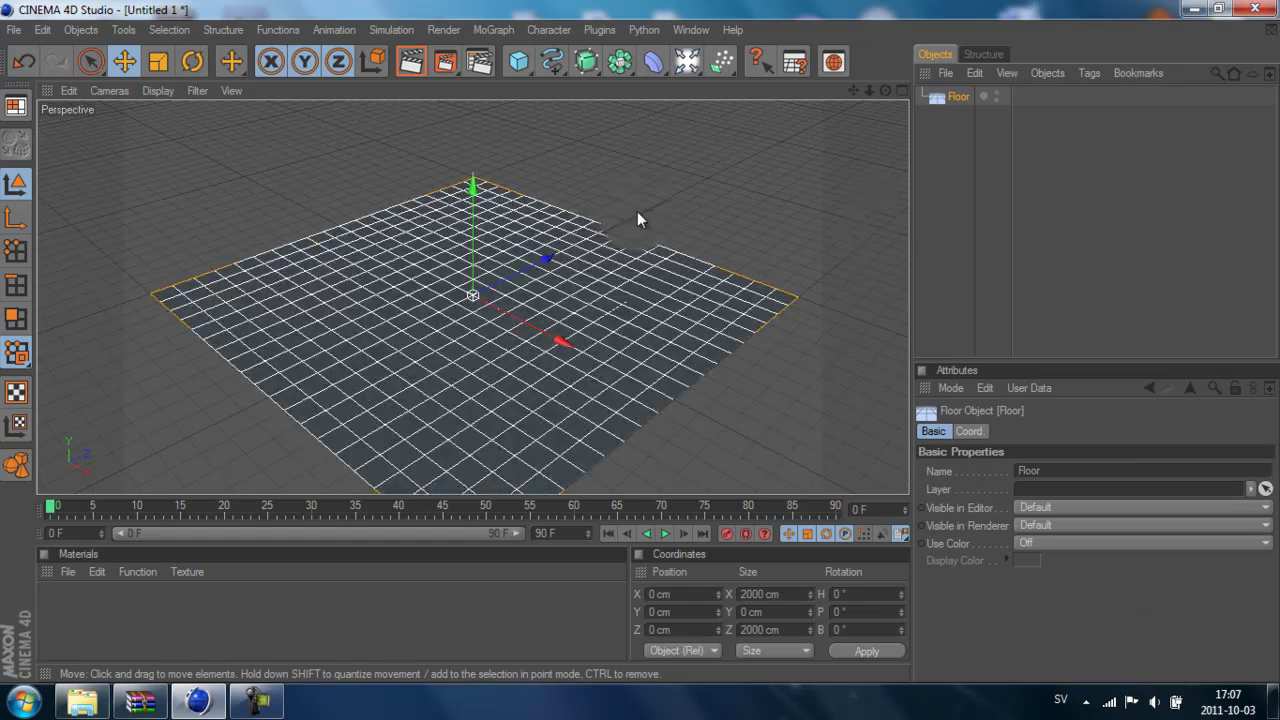
Create a new default material and apply it to the floor.
left_click(67, 571)
left_click(139, 352)
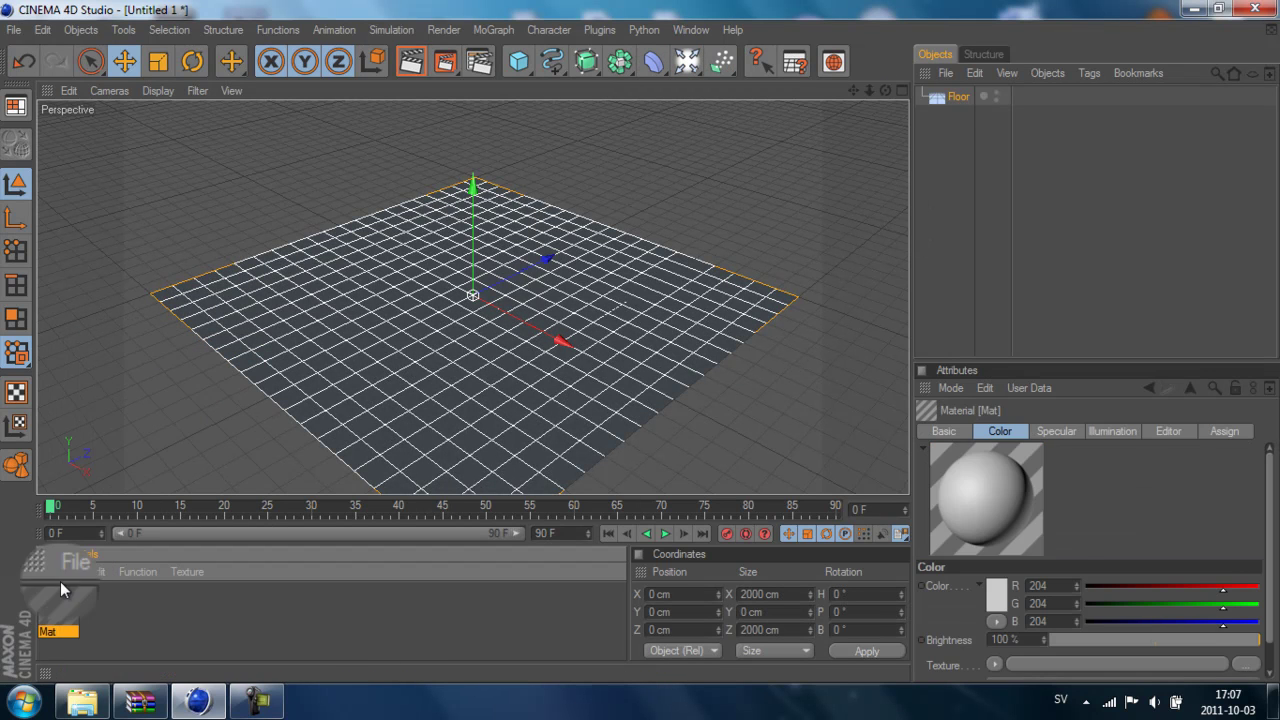
left_click_drag(58, 603, 965, 105)
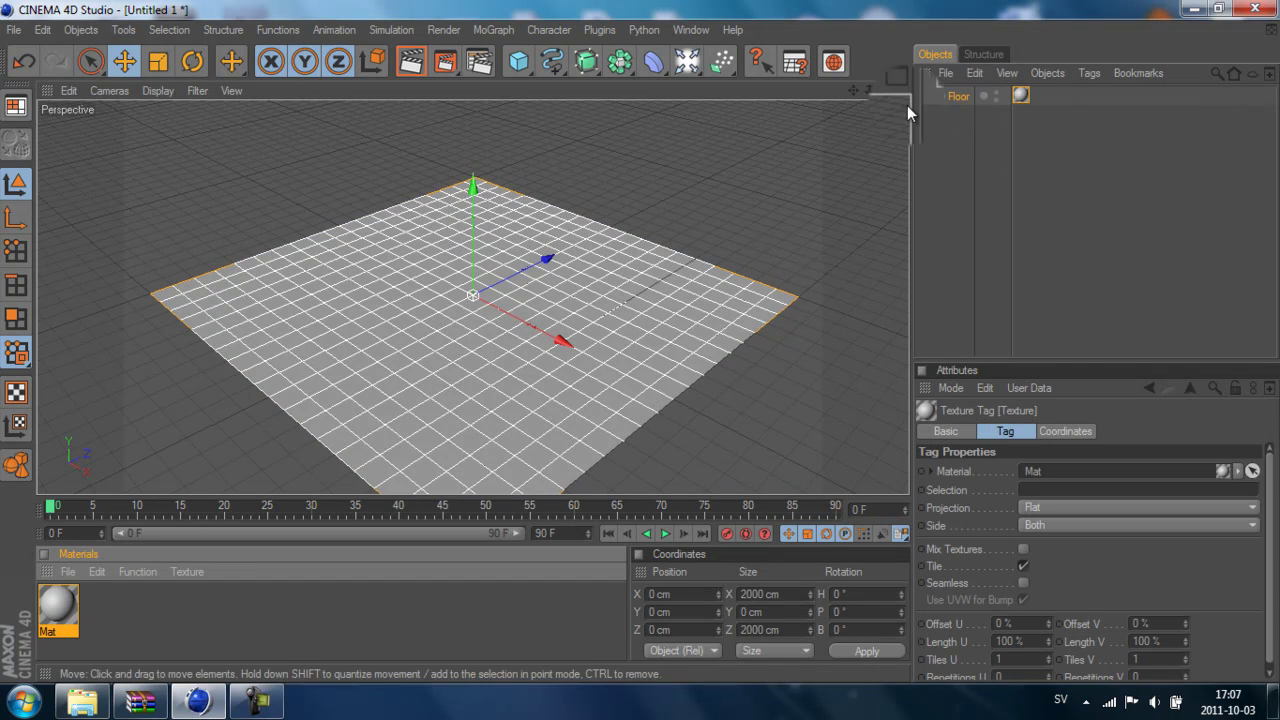
Add an omni light and move it to about X -505 cm and Y 288 cm.
left_click_drag(688, 65, 746, 86)
left_click(691, 66)
left_click_drag(473, 228, 473, 169)
left_click_drag(557, 274, 480, 236)
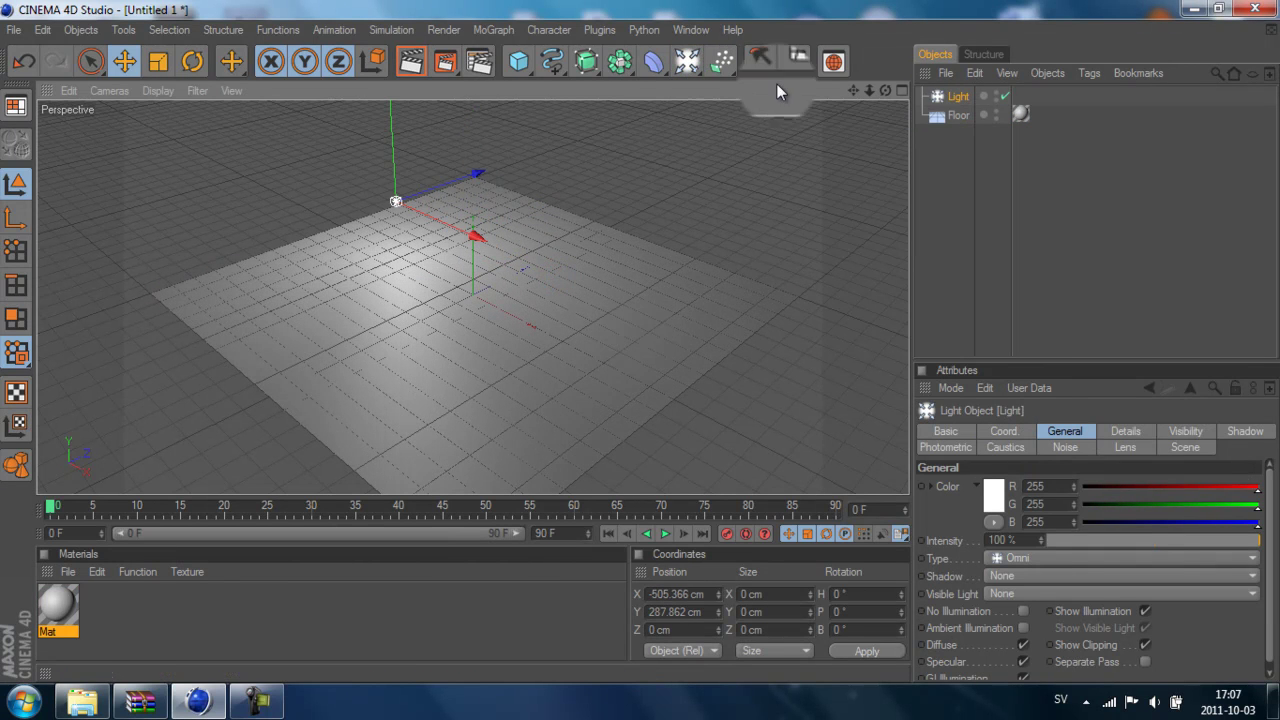
Add a second omni light and move it to about X 796 cm and Y 295 cm.
left_click_drag(694, 68, 728, 114)
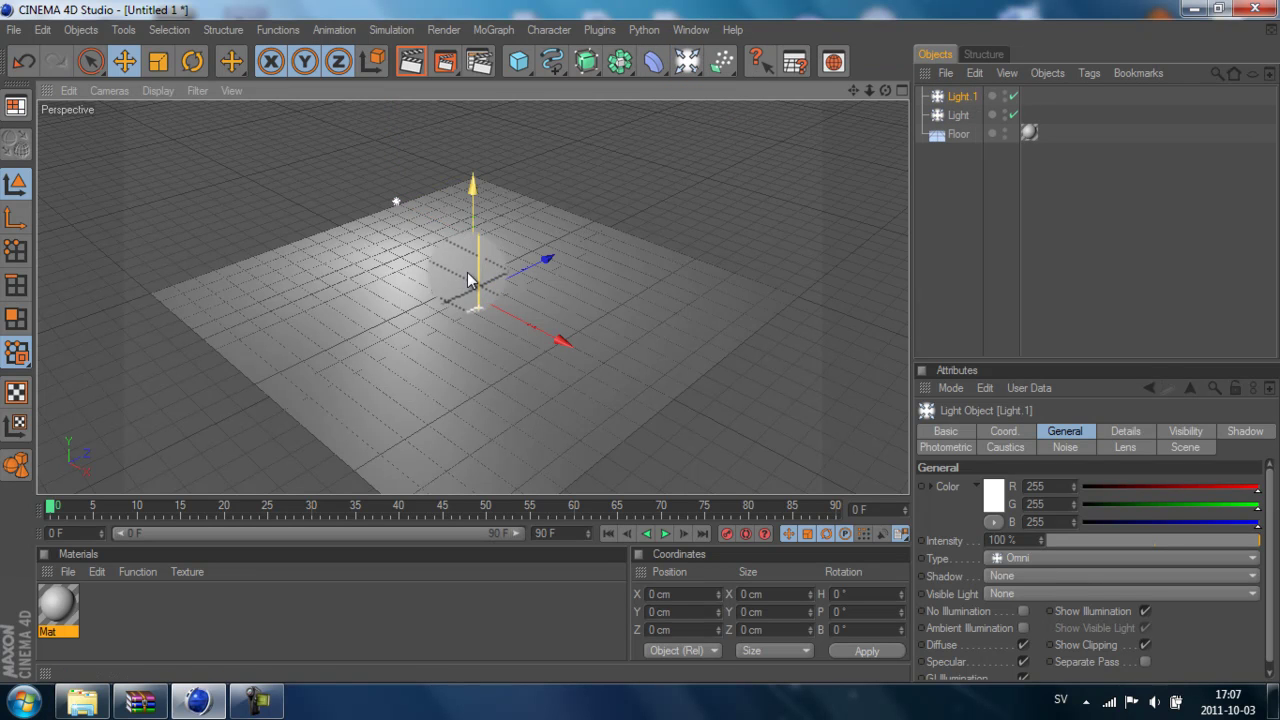
left_click_drag(467, 278, 640, 341)
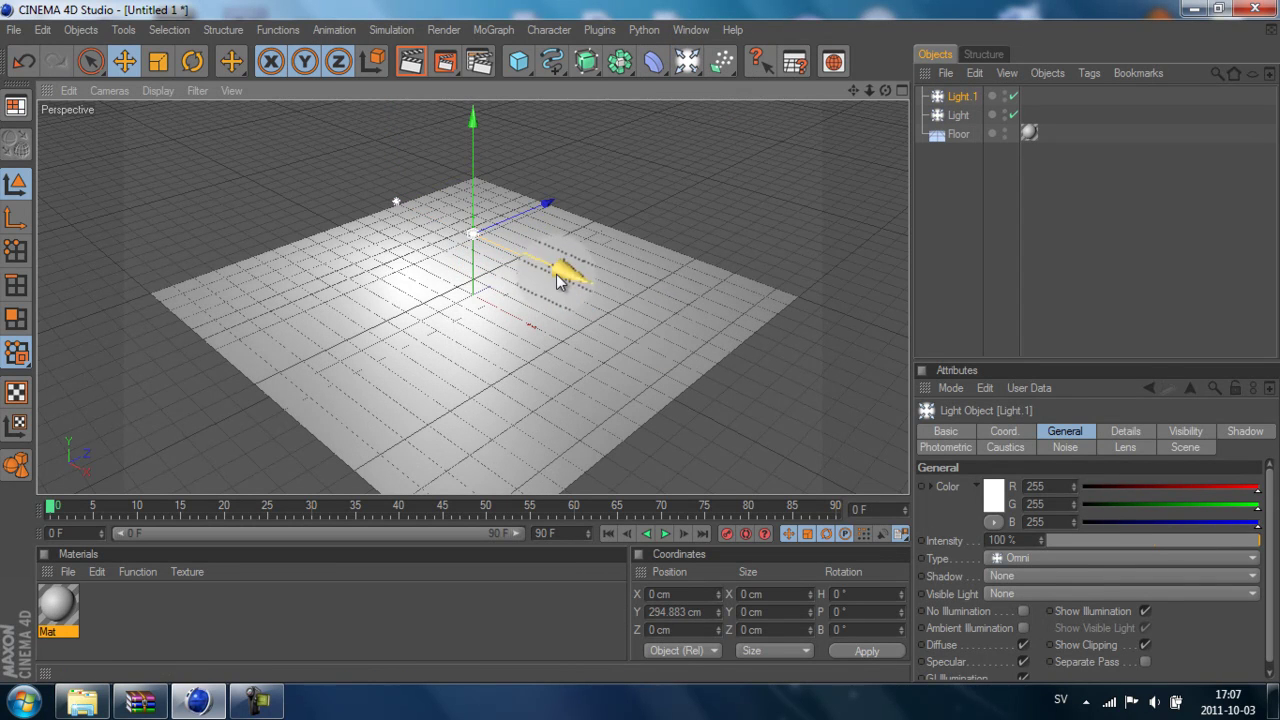
left_click_drag(558, 281, 639, 341)
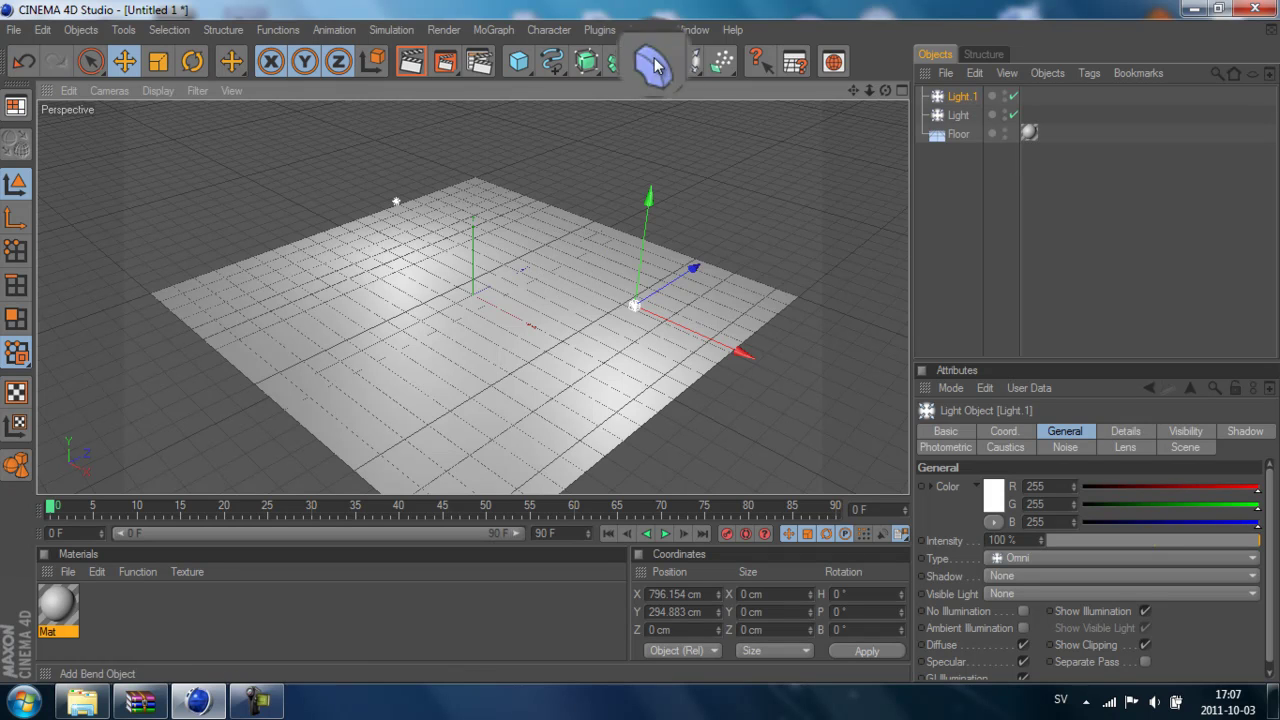
Add a third omni light and move it to about Y 190 cm and Z -1090 cm.
left_click_drag(693, 62, 728, 110)
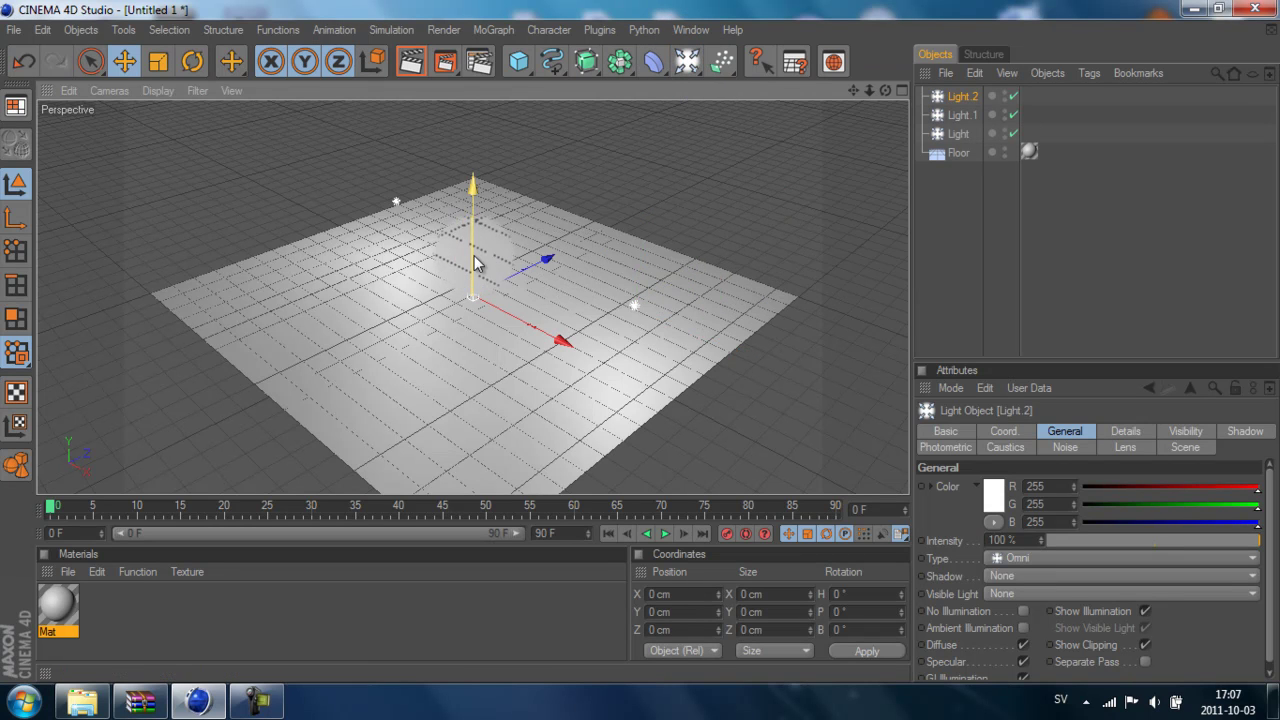
left_click_drag(474, 255, 474, 199)
left_click_drag(553, 224, 637, 343)
Add a cube, resize it to about 338 × 117 × 200 cm and position it at about Y 51 cm on the floor.
scroll(486, 321, "up", 5)
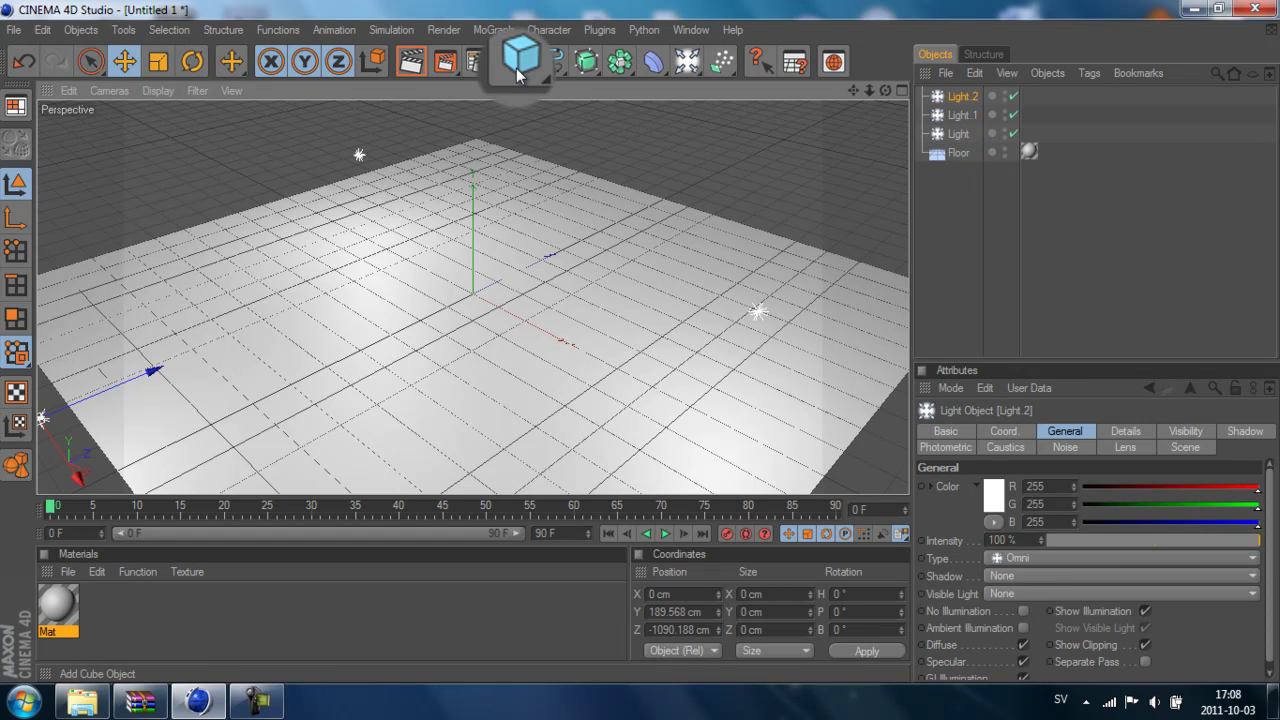
left_click_drag(518, 75, 555, 72)
left_click_drag(478, 228, 647, 344)
scroll(429, 266, "up", 3)
mouse_move(475, 165)
left_mouse_down()
mouse_move(474, 215)
mouse_move(485, 155)
left_mouse_up()
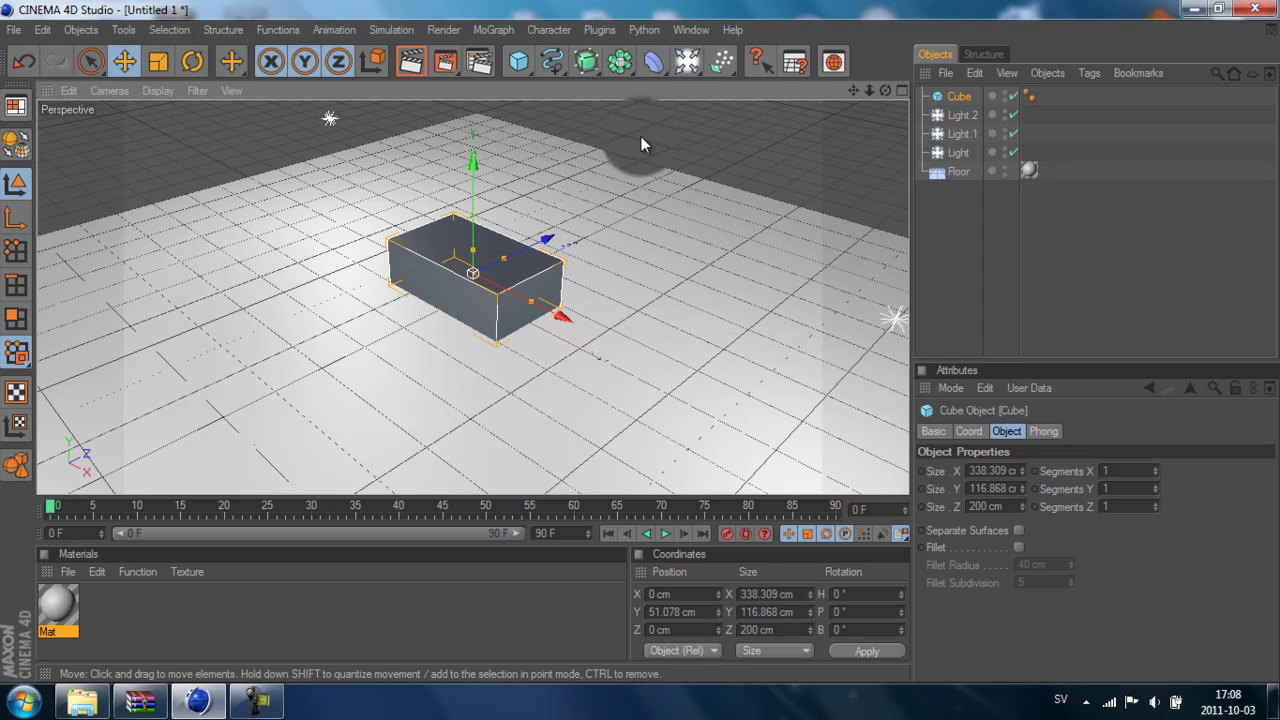
Open the Thrausi plugin for the selected cube and look through its Dynamic, Material and Bake settings.
left_click(597, 31)
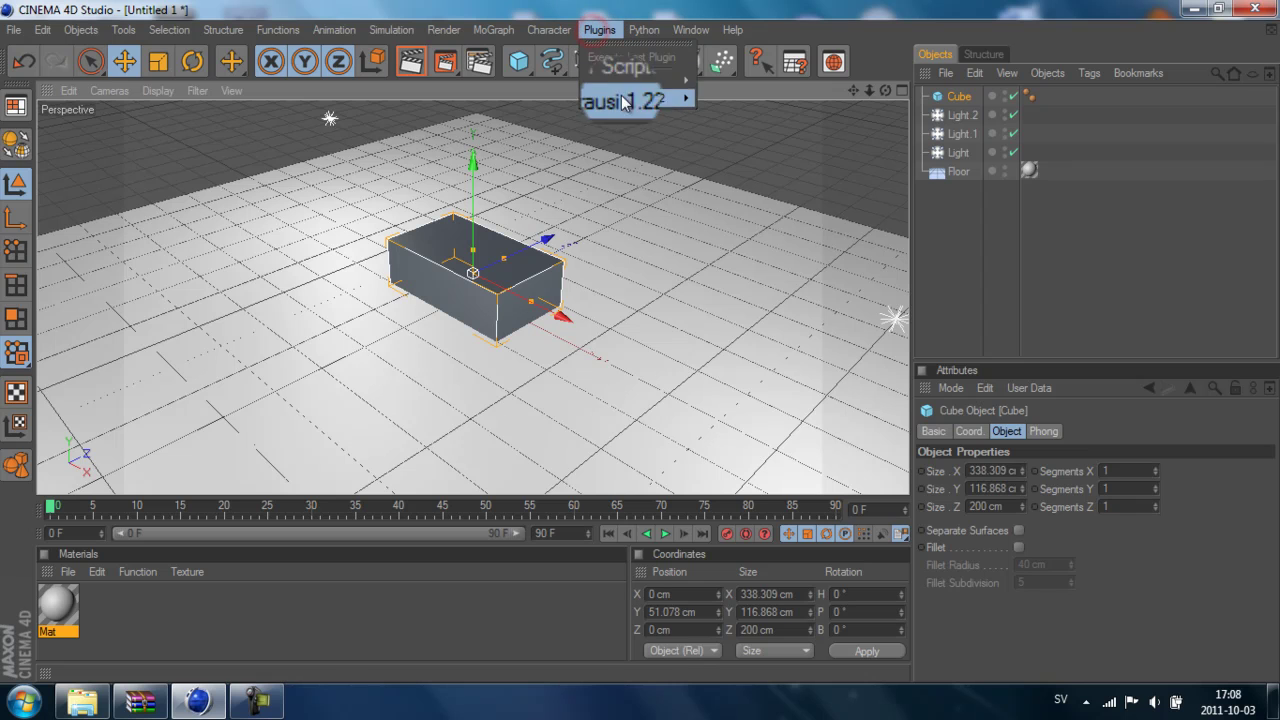
mouse_move(606, 98)
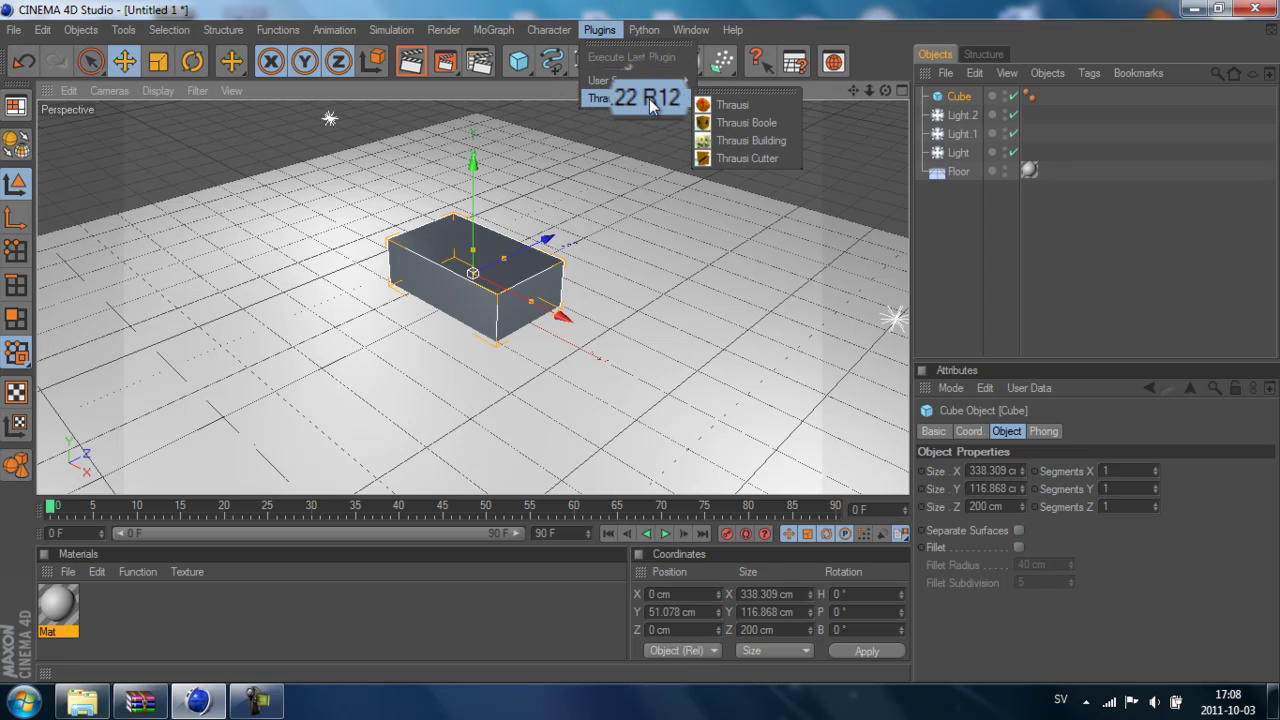
left_click(729, 103)
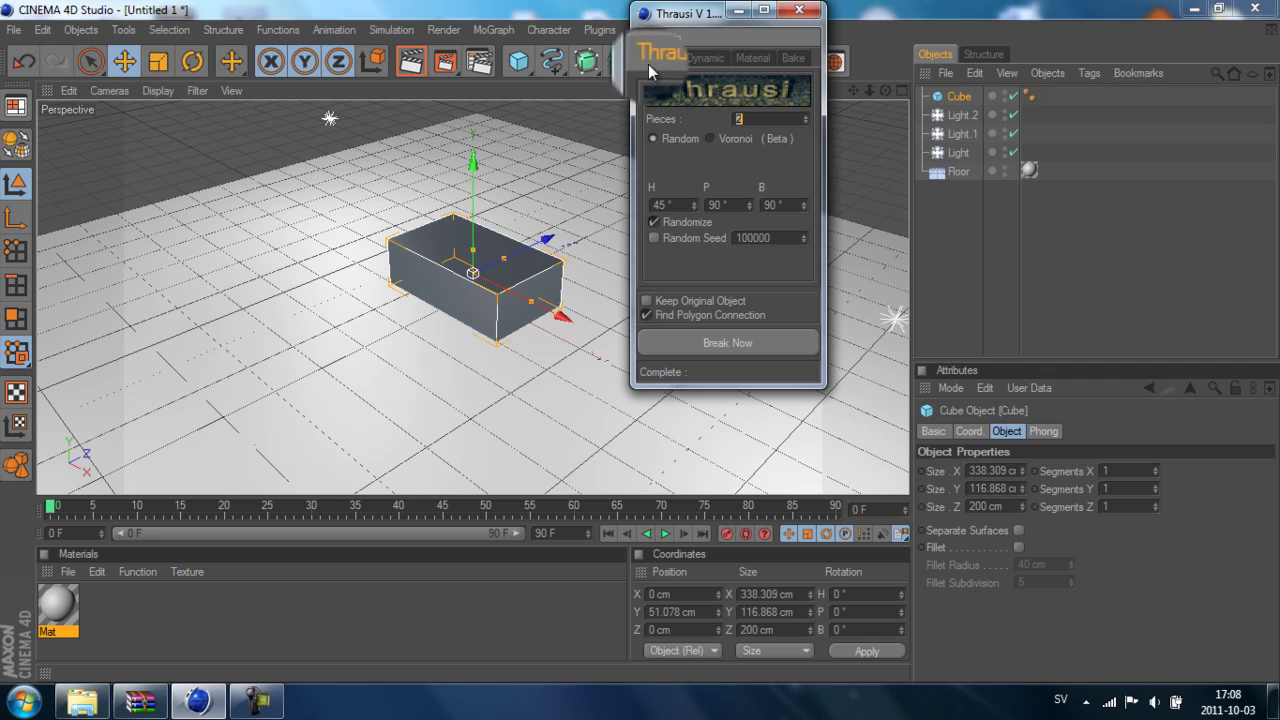
left_click(716, 59)
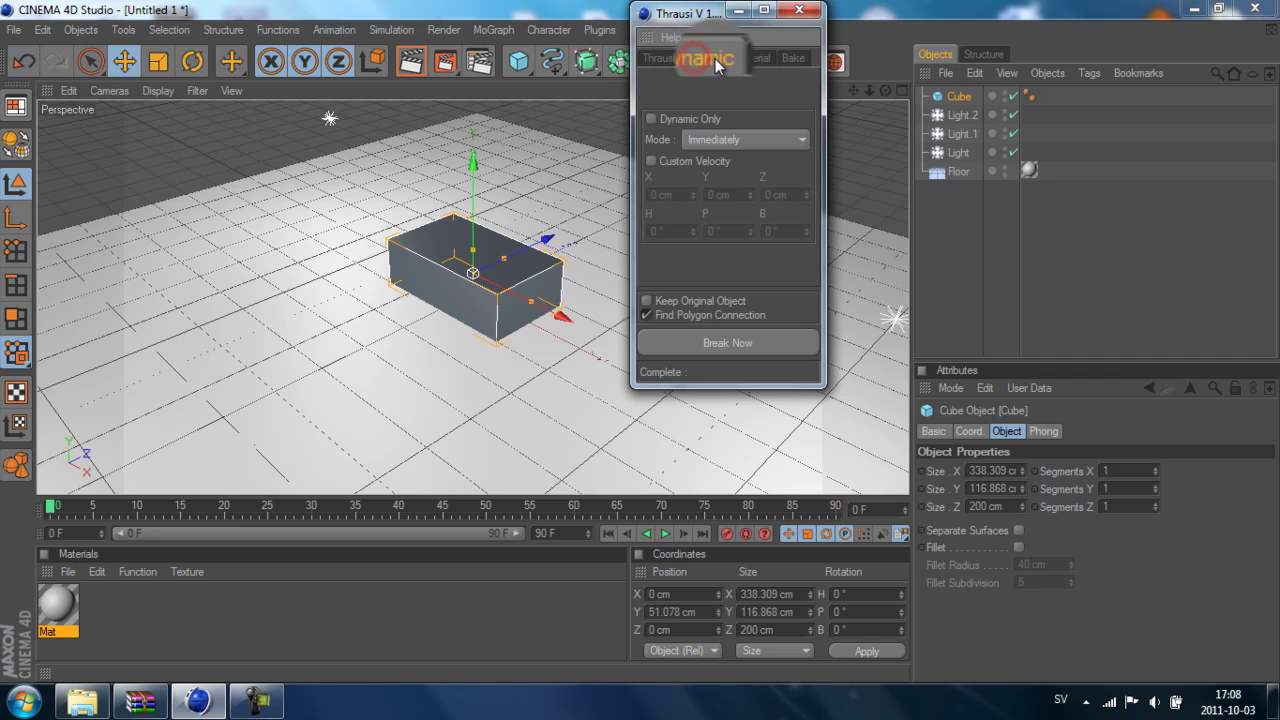
left_click(756, 58)
left_click(786, 59)
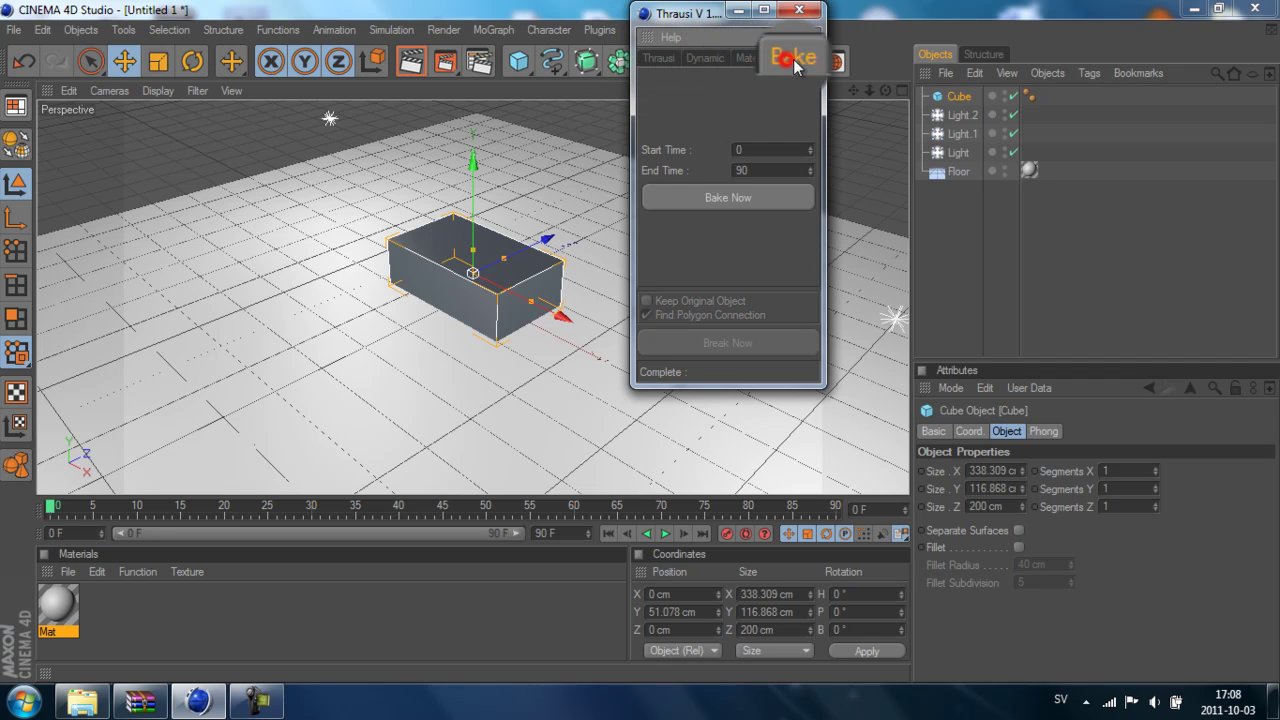
left_click(661, 59)
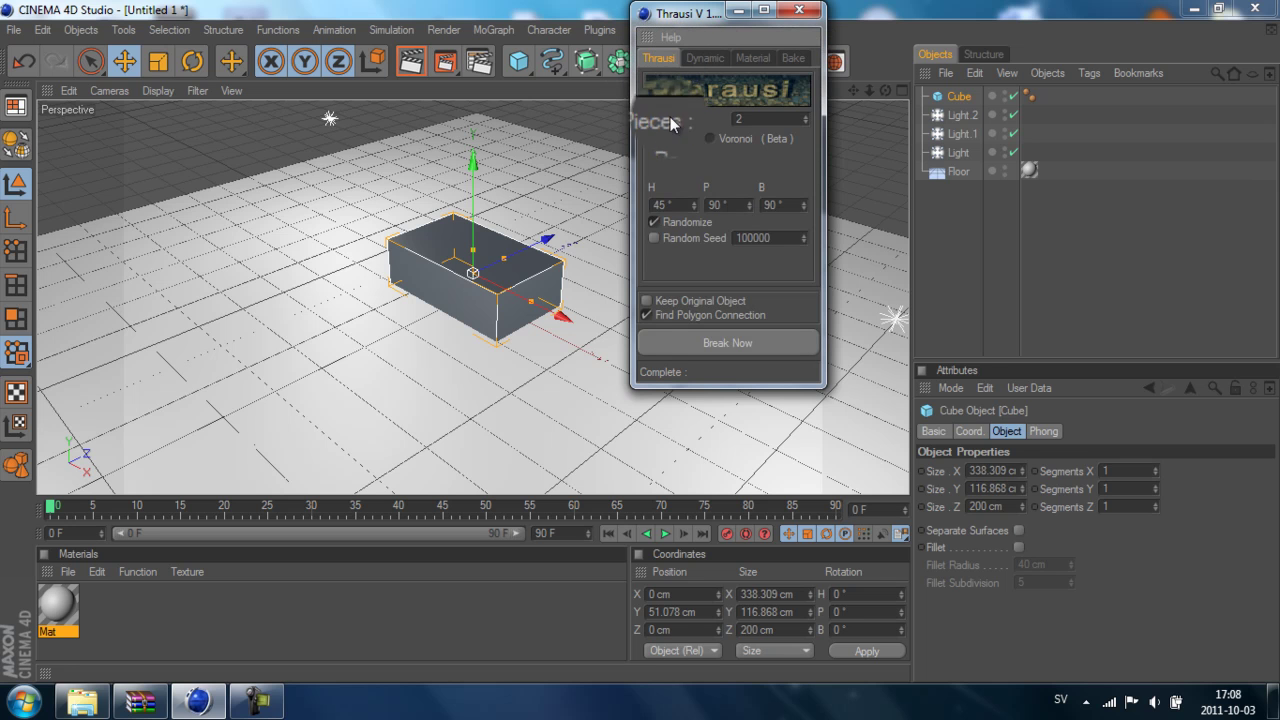
Break the cube into 40 random pieces with Thrausi and close the plugin window.
double_click(743, 119)
type("40")
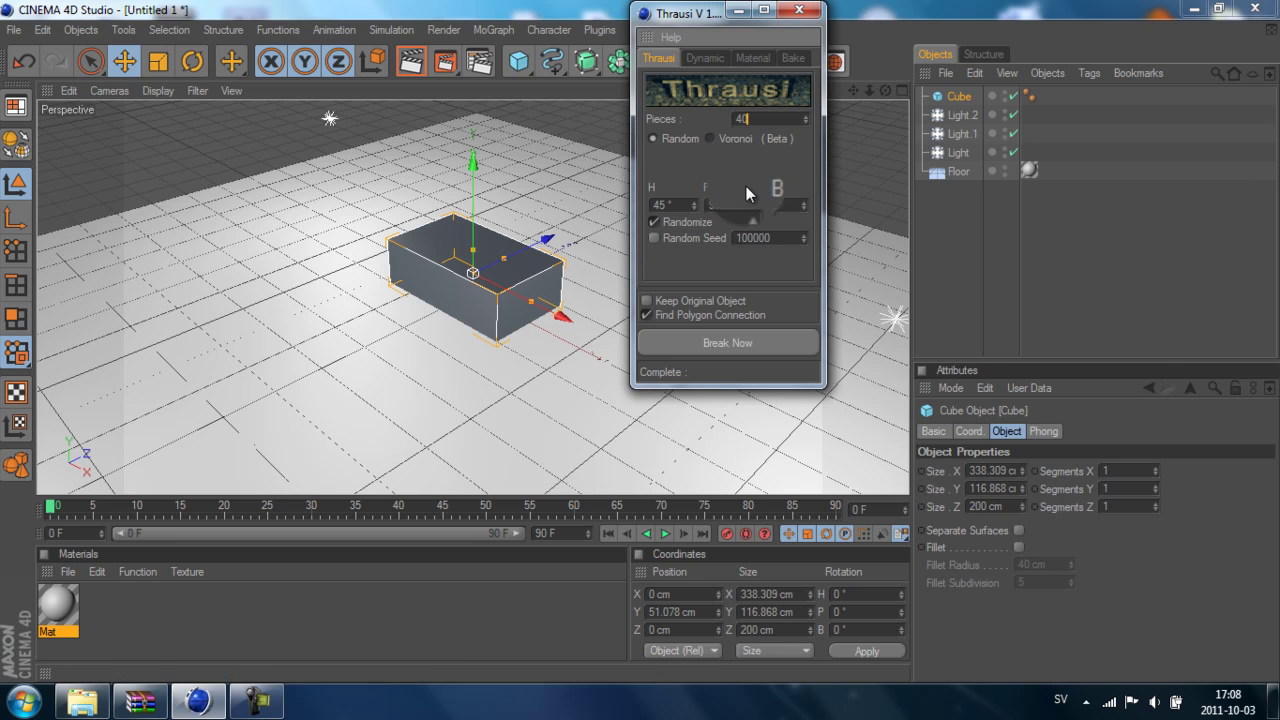
left_click(731, 343)
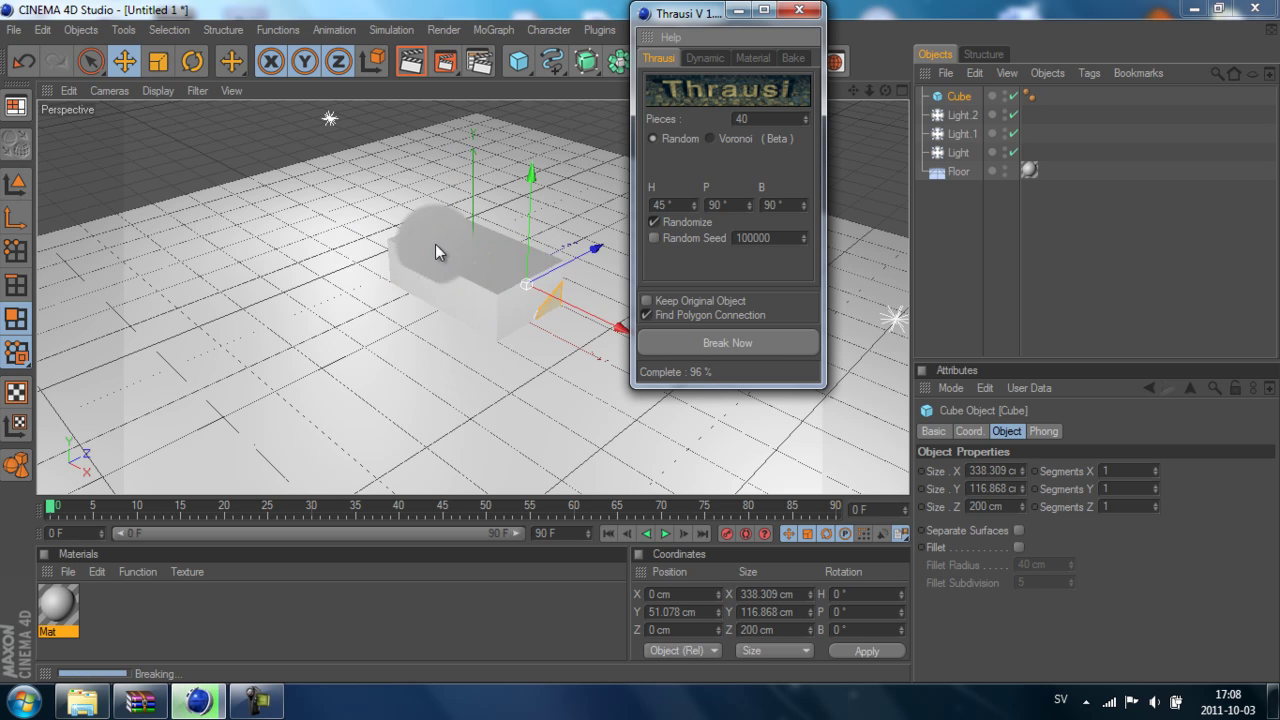
left_click(804, 12)
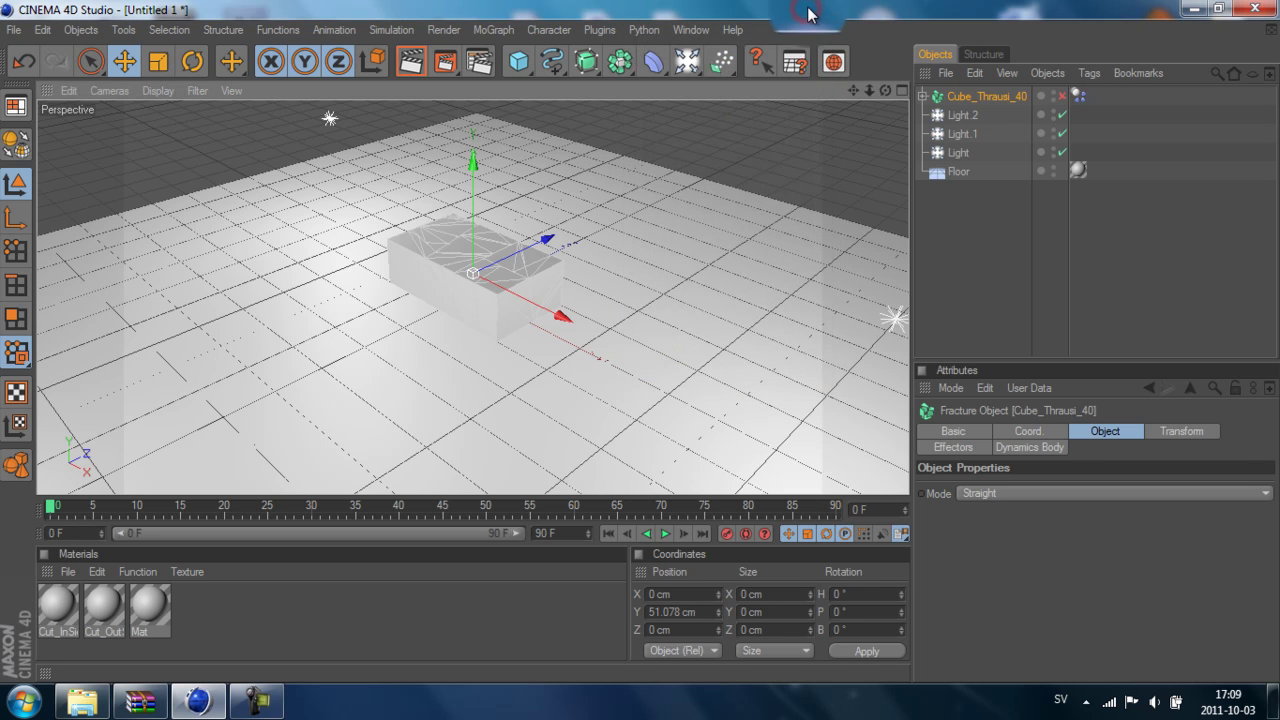
Play the animation to test the fractured cube's dynamics, and rewind to frame 0.
left_click(666, 538)
left_click(666, 538)
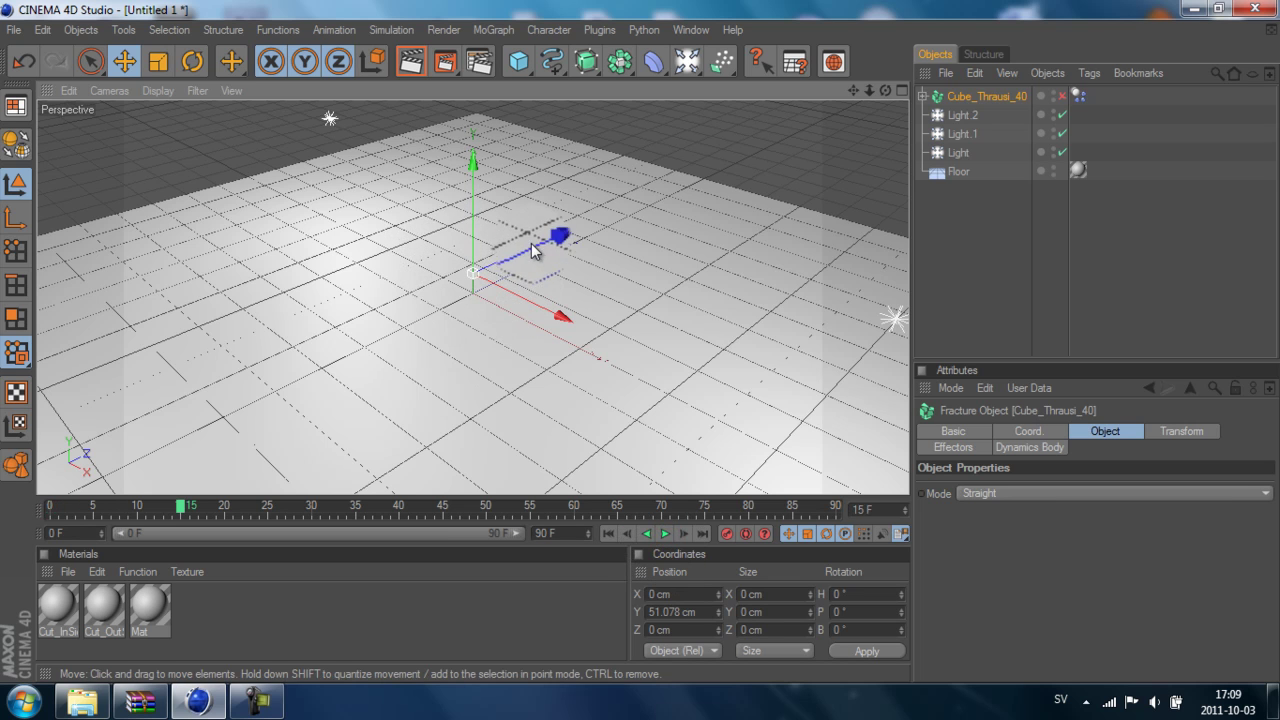
left_click(608, 533)
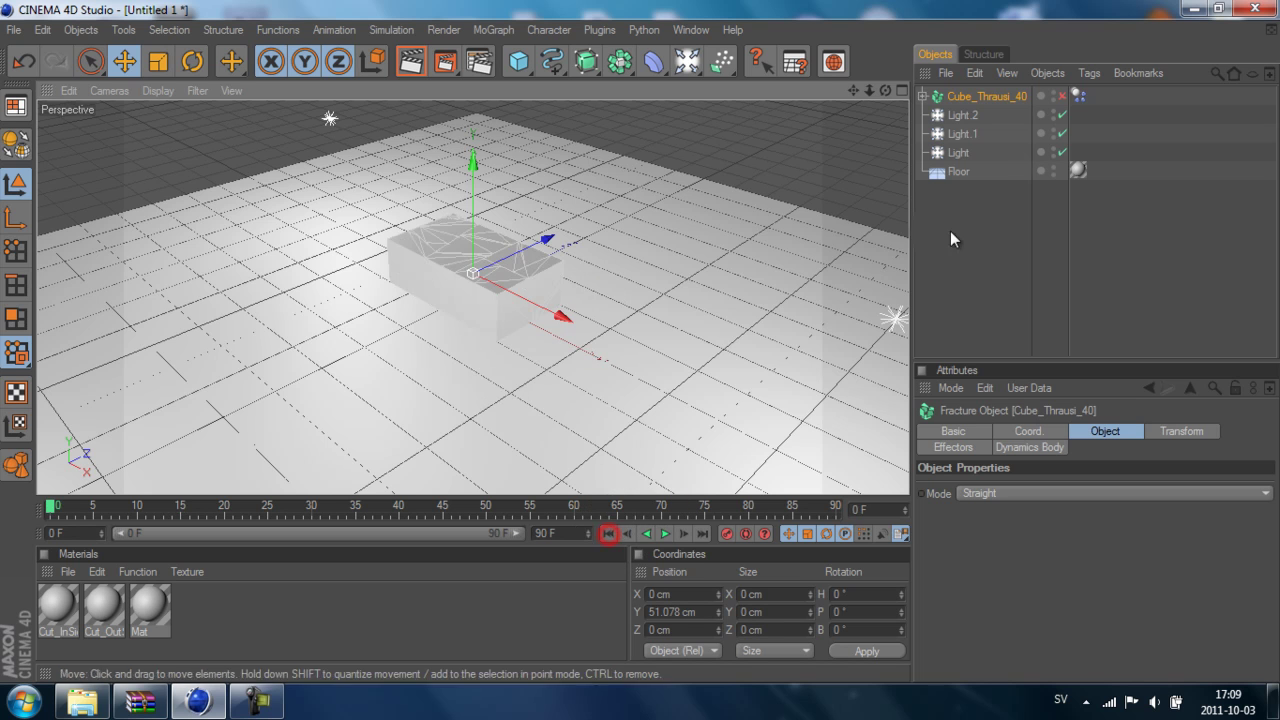
Make the Floor object a dynamics collider so the cube's fragments can land on it.
left_click(952, 173)
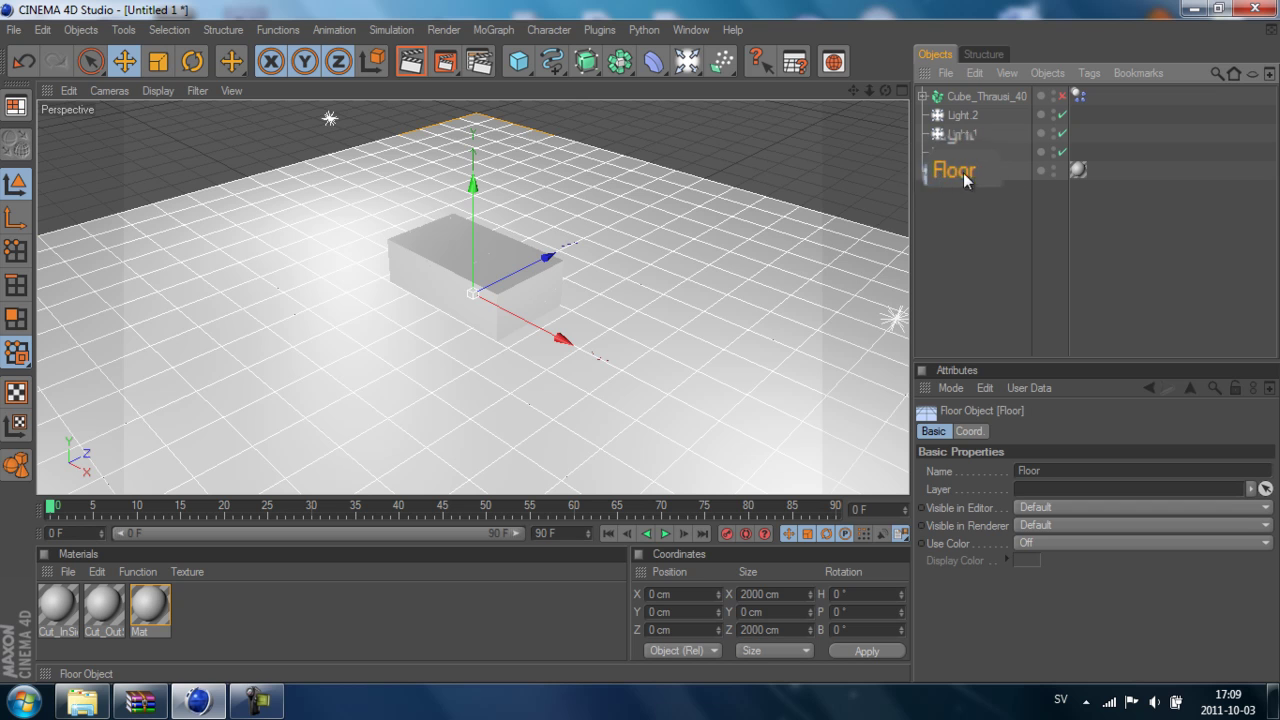
left_click(384, 30)
mouse_move(400, 76)
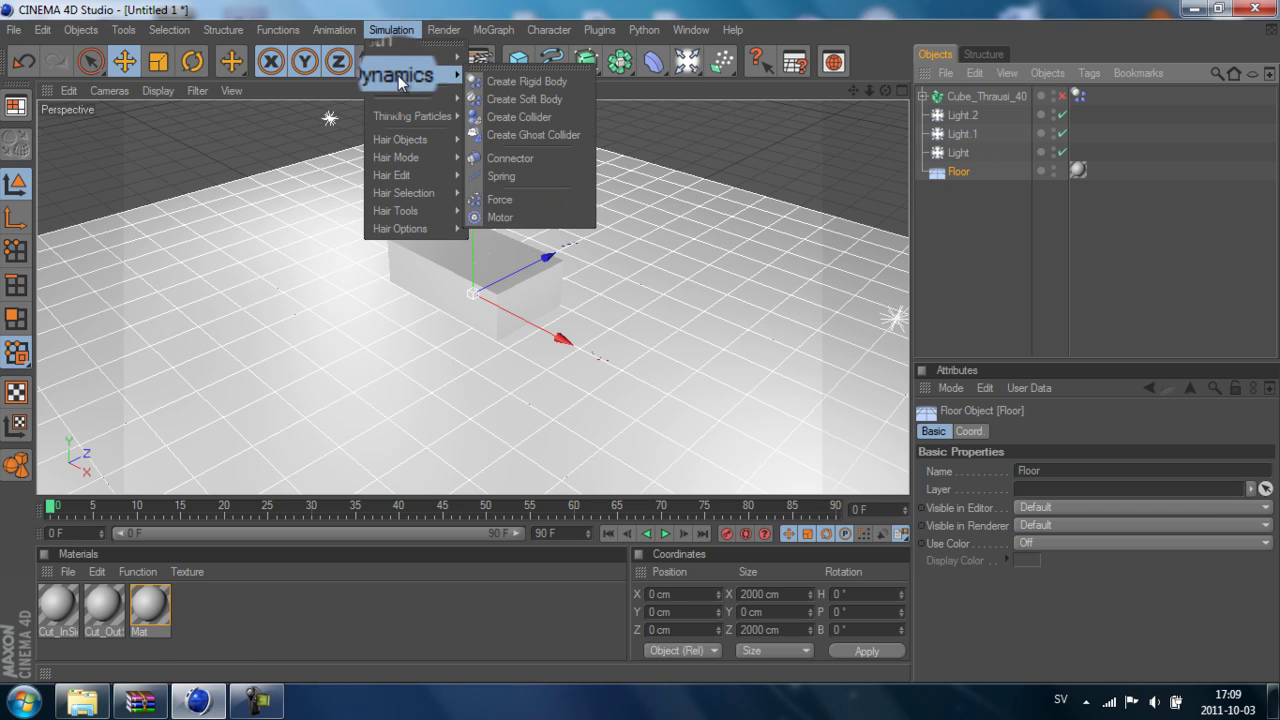
left_click(527, 118)
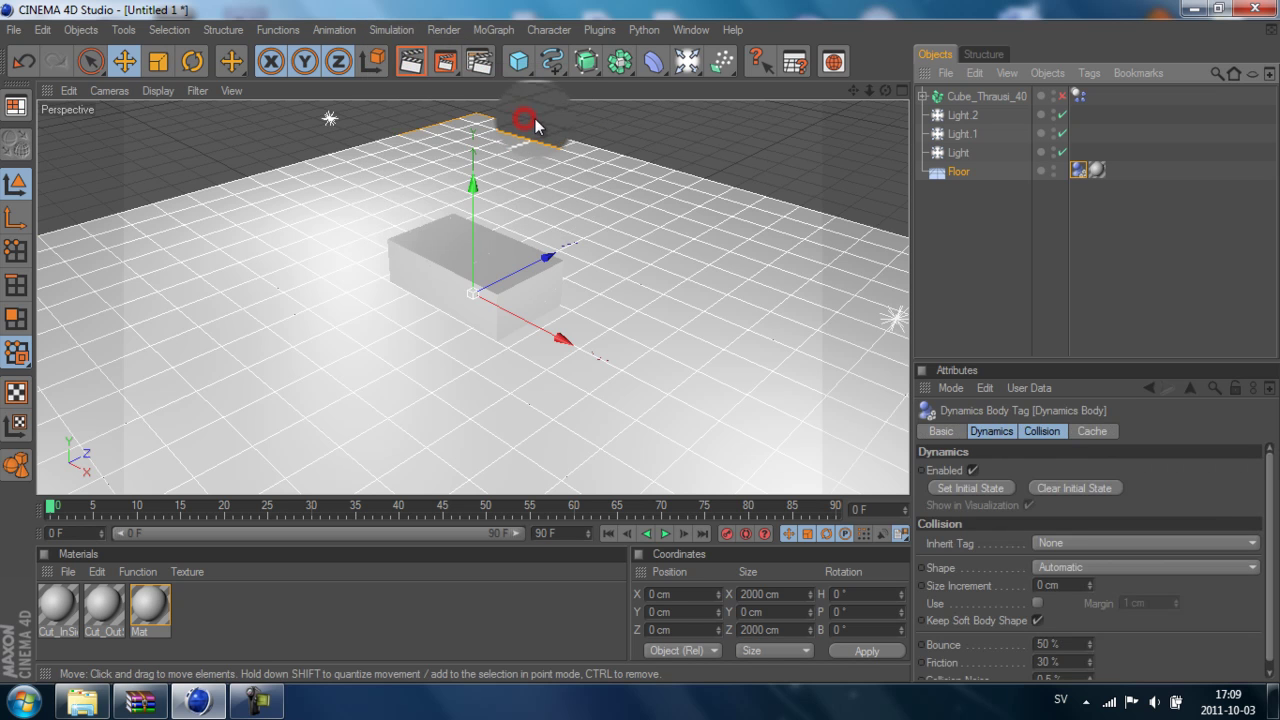
Play the animation to check how the cube's fragments collide with the floor, and rewind to frame 0.
left_click(667, 536)
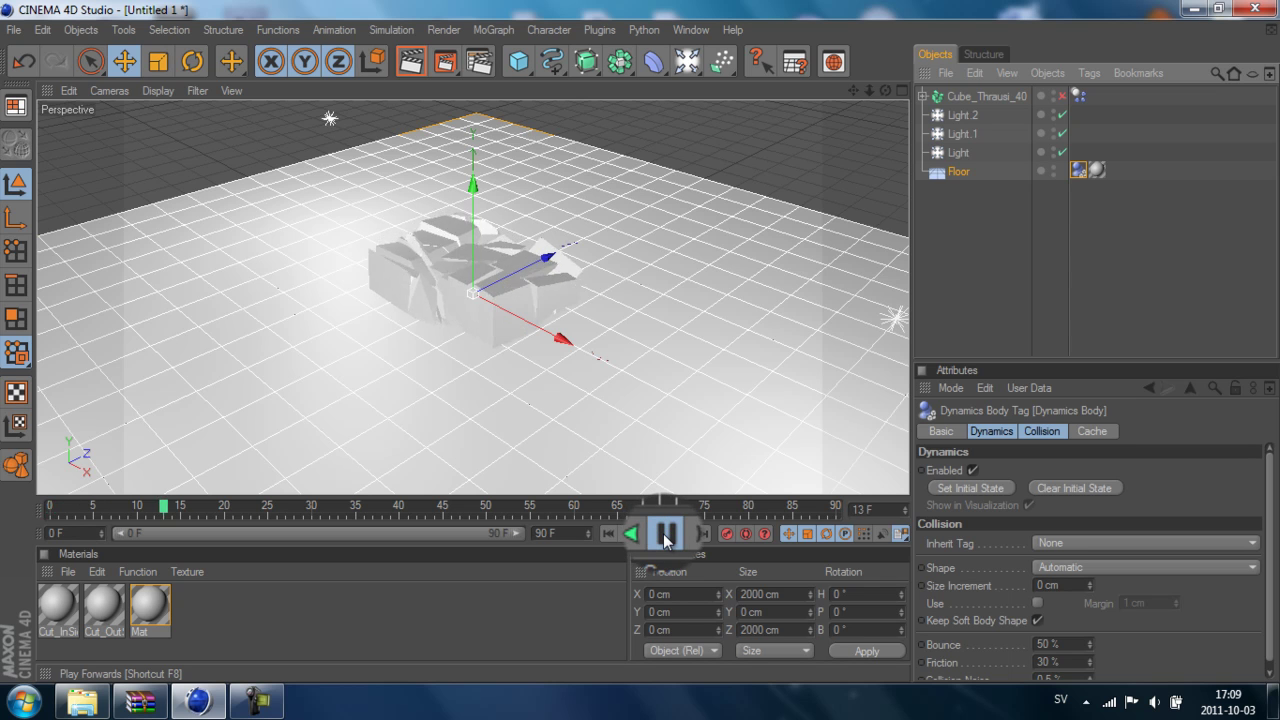
left_click(667, 536)
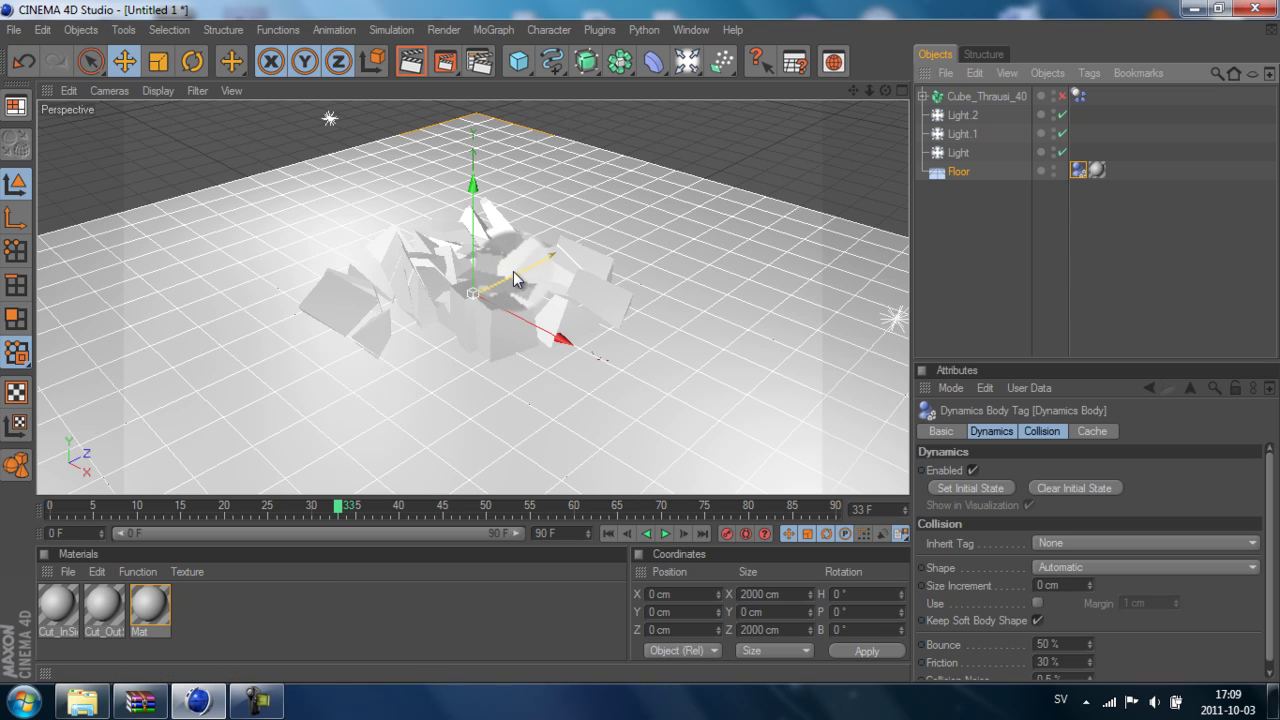
left_click(608, 533)
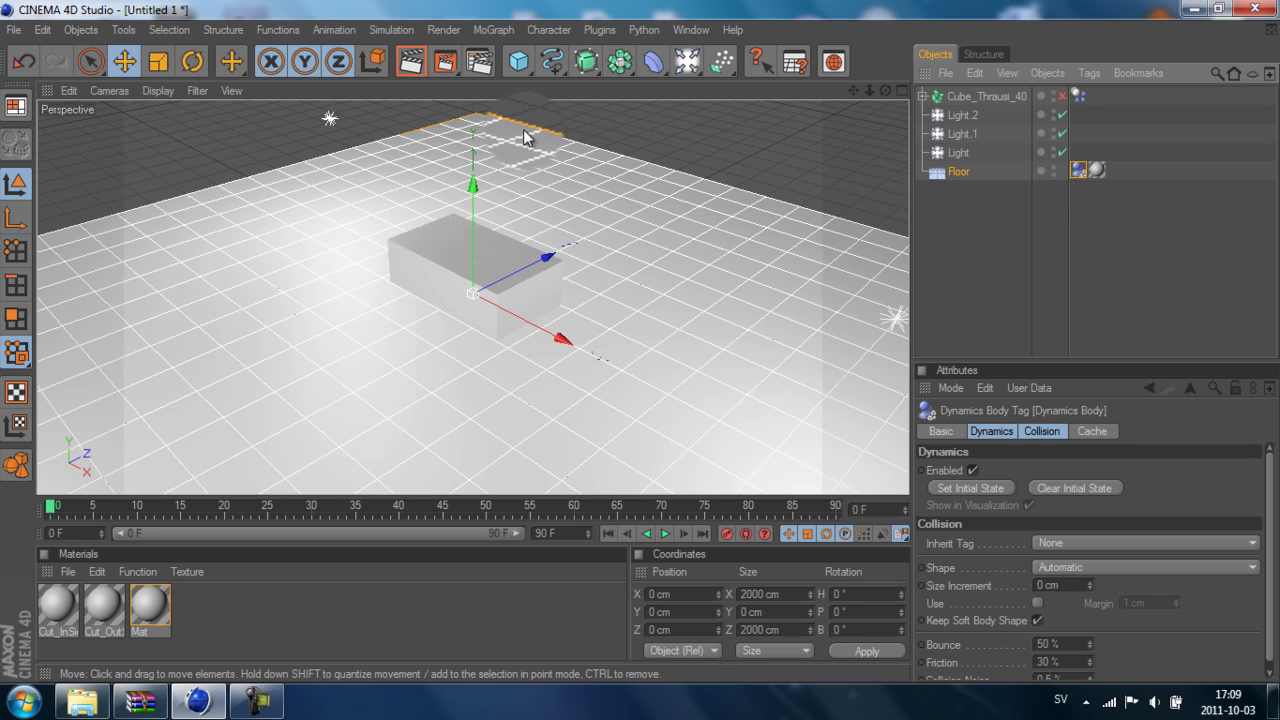
Set the fractured cube's Dynamics Body trigger to On Collision.
left_click_drag(960, 96, 938, 100)
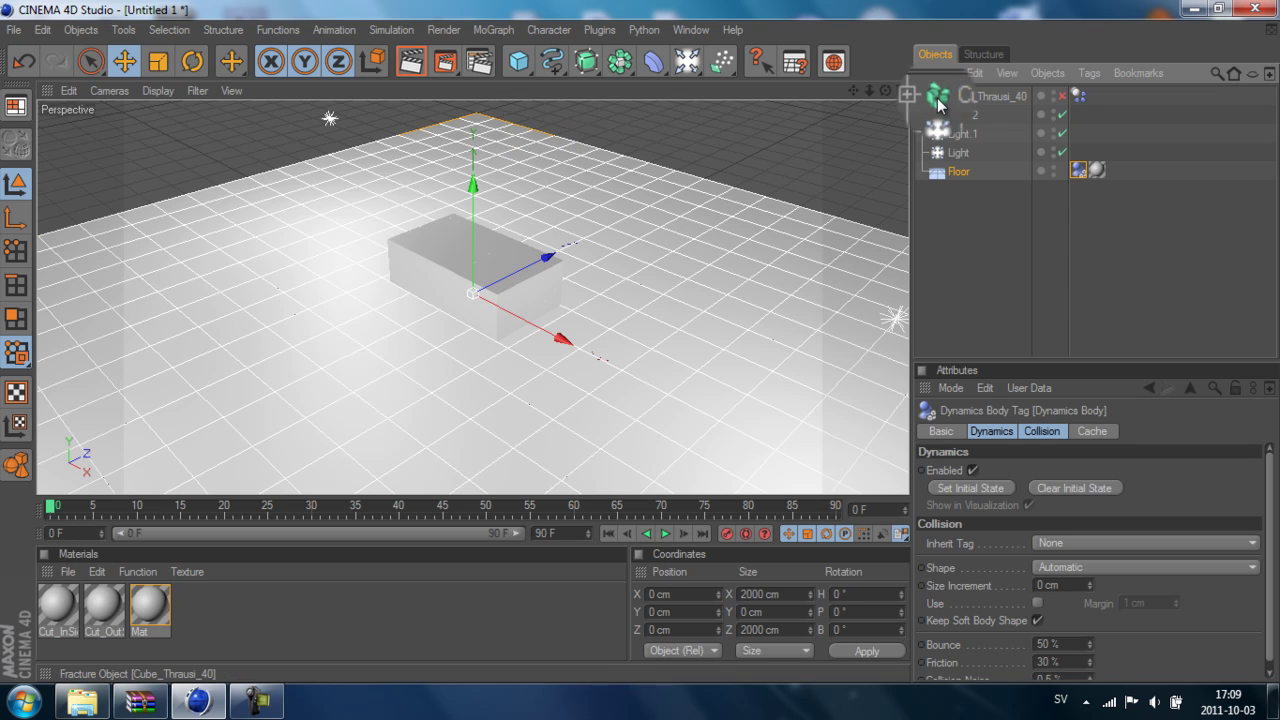
left_click(1078, 97)
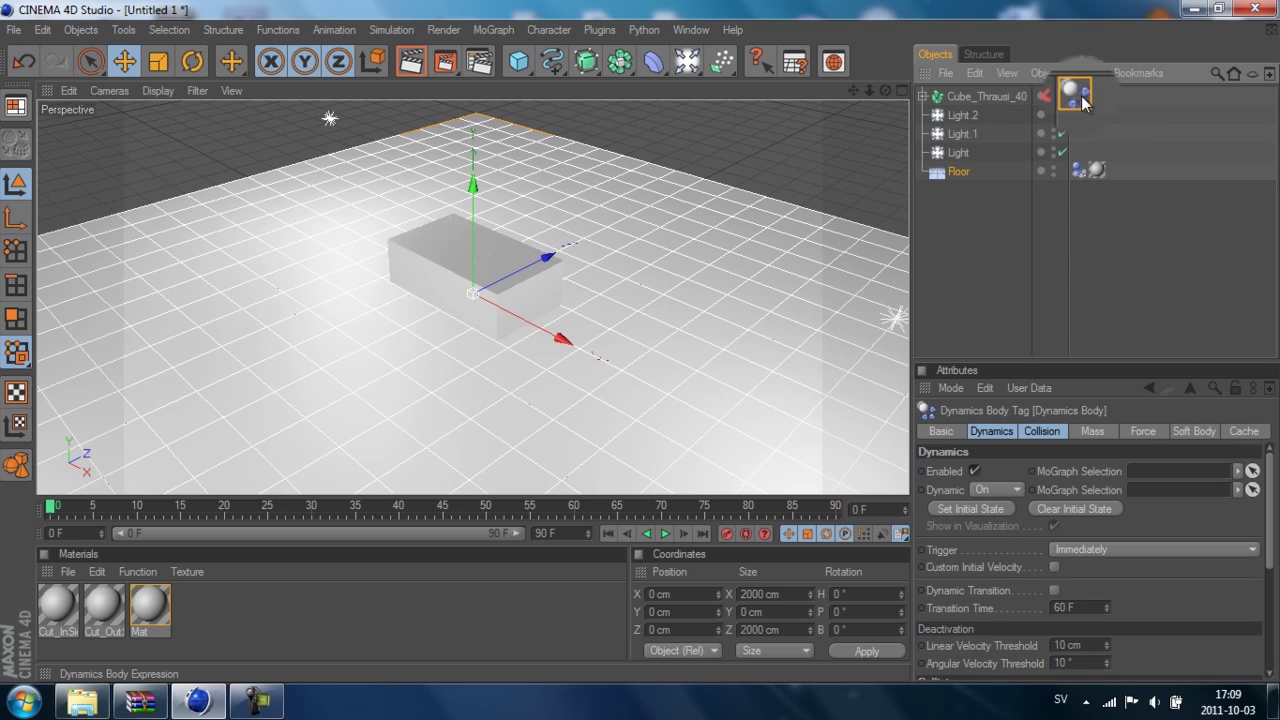
left_click_drag(1085, 100, 1083, 98)
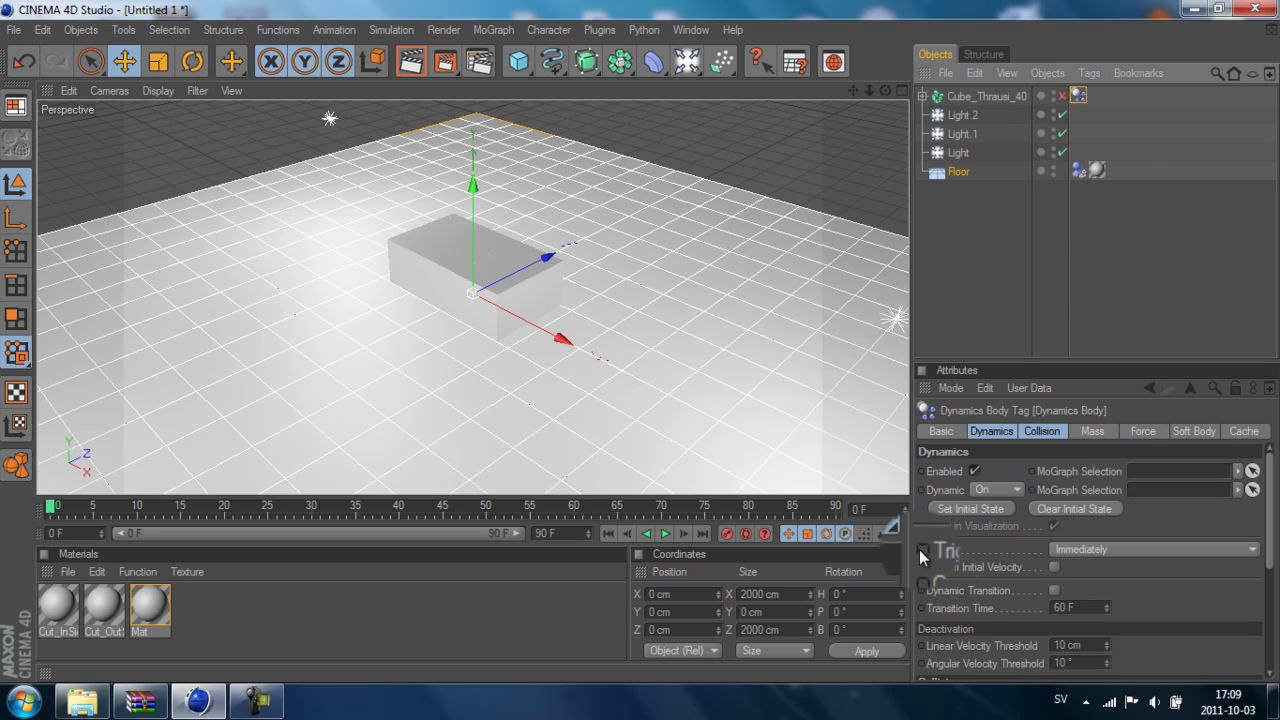
left_click(1088, 547)
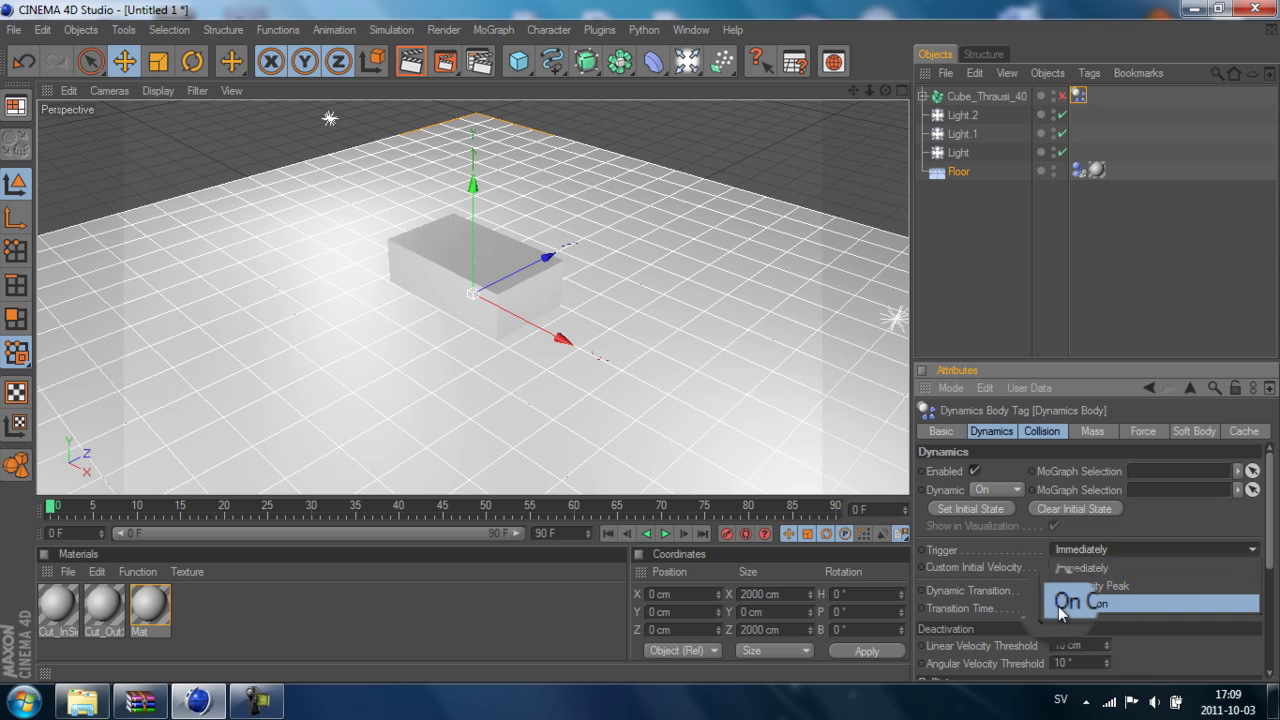
left_click(1090, 604)
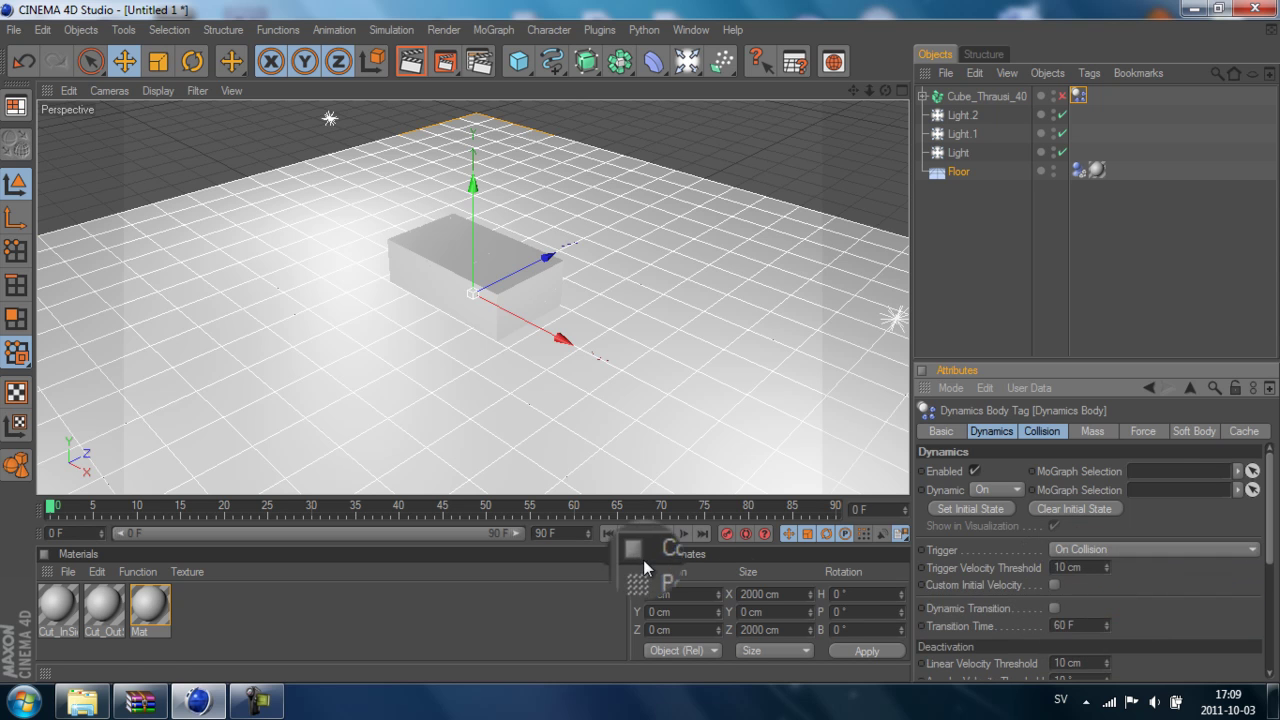
Play the animation to test the cube's collision trigger, and return to frame 0.
left_click(665, 538)
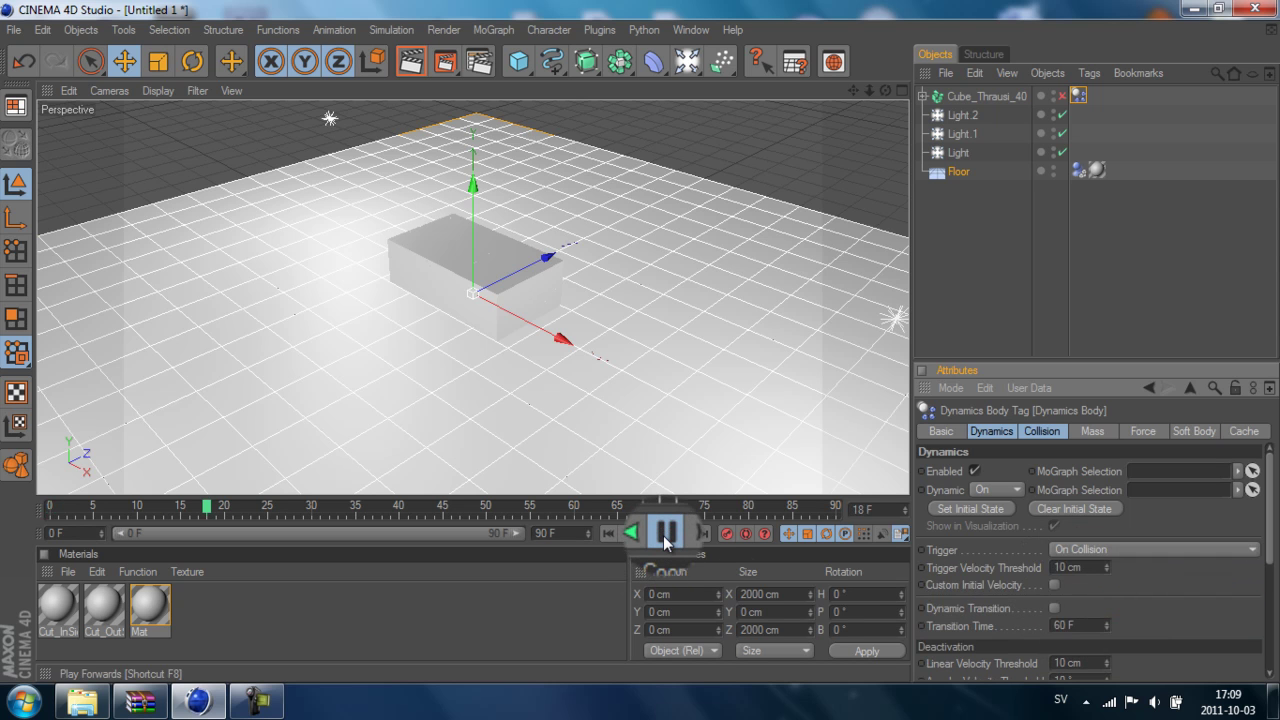
left_click(665, 536)
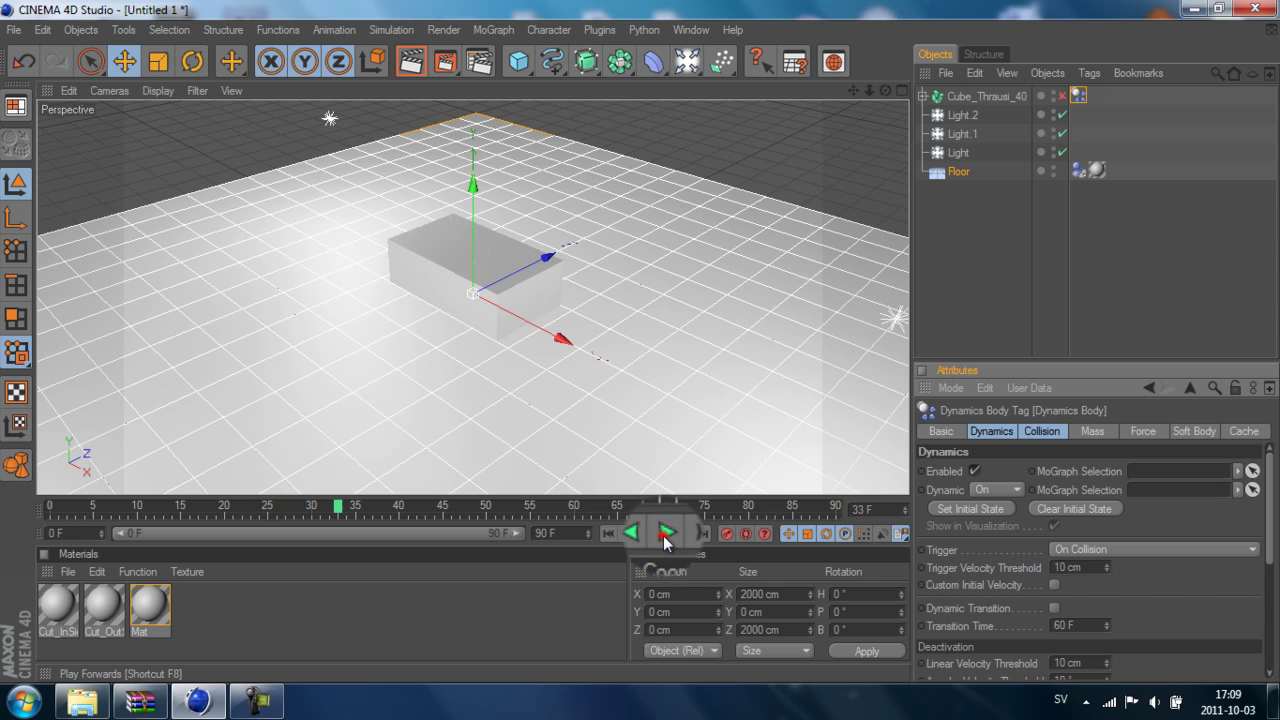
left_click(609, 534)
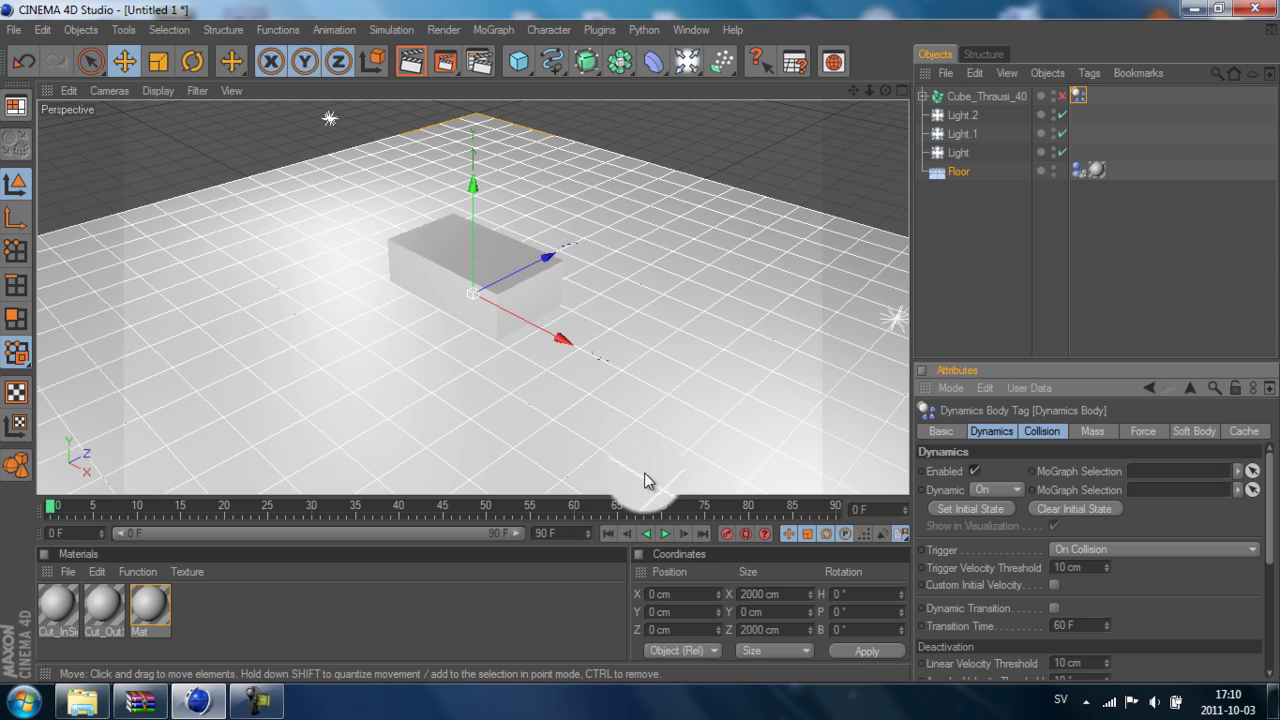
Add a sphere, shrink it to about 46 cm radius and place it above the cube at about Y 291 cm, Z -68 cm.
left_click(975, 219)
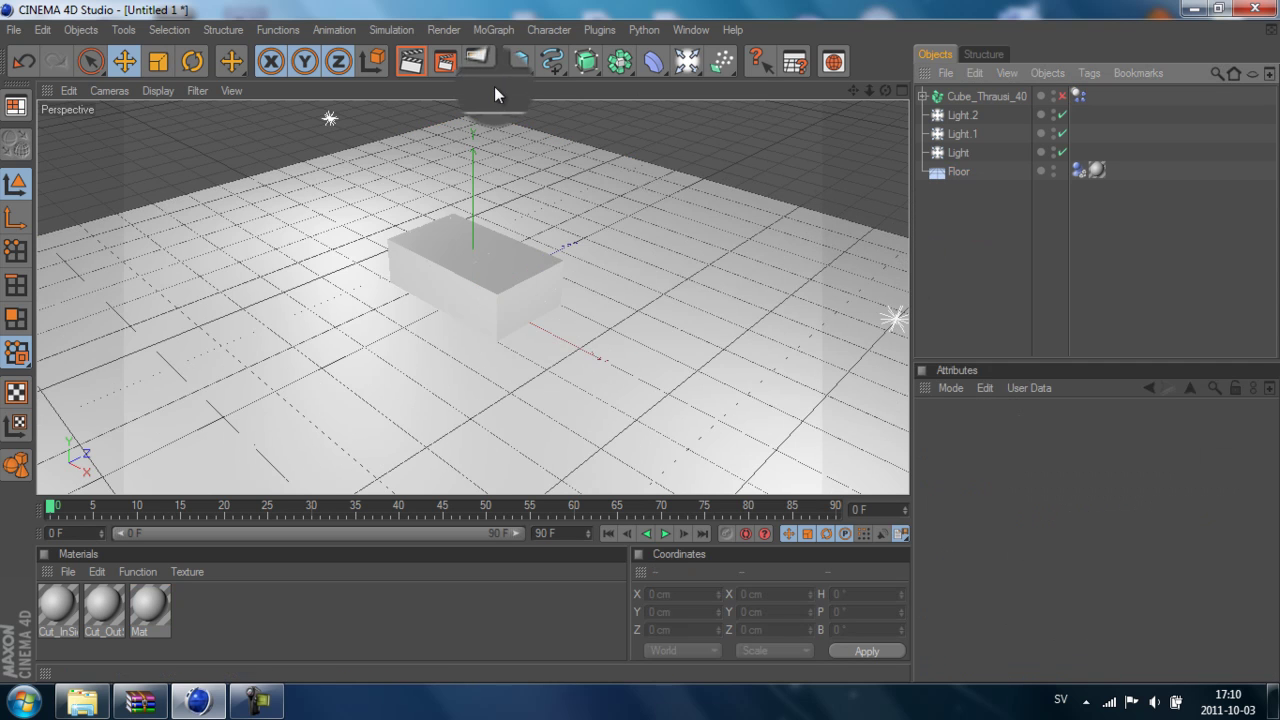
left_click(521, 66)
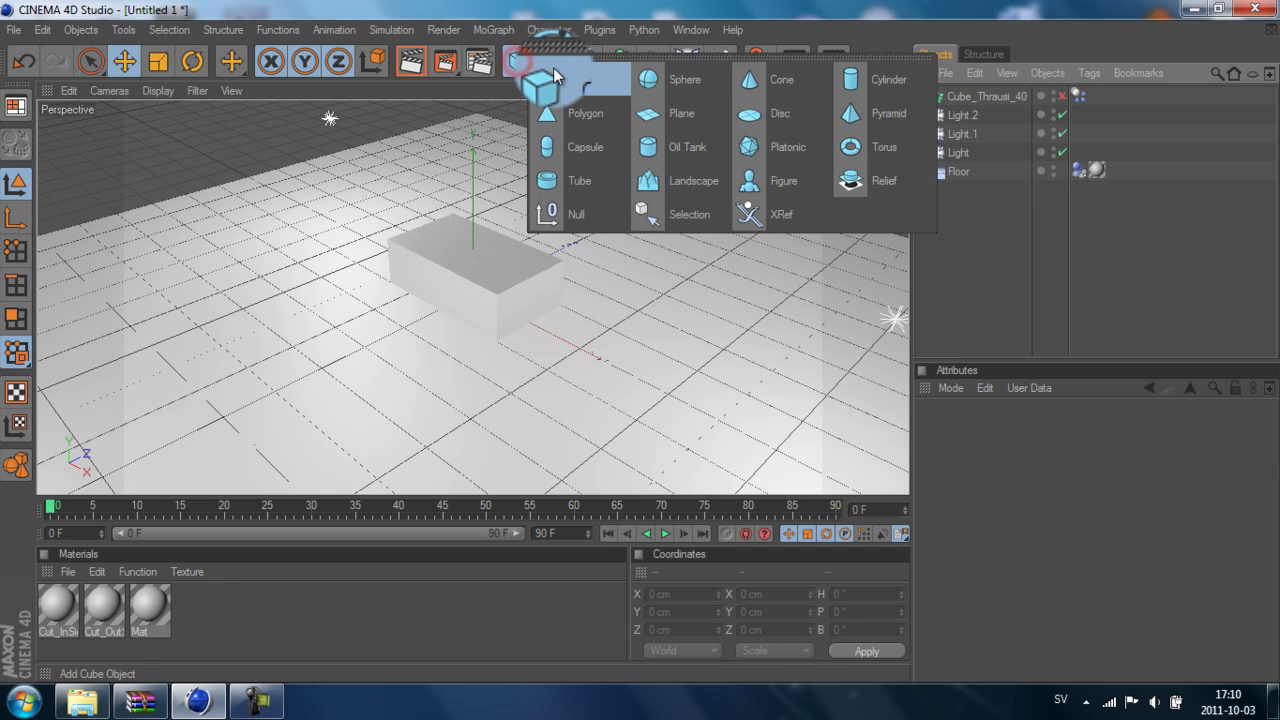
left_click(685, 79)
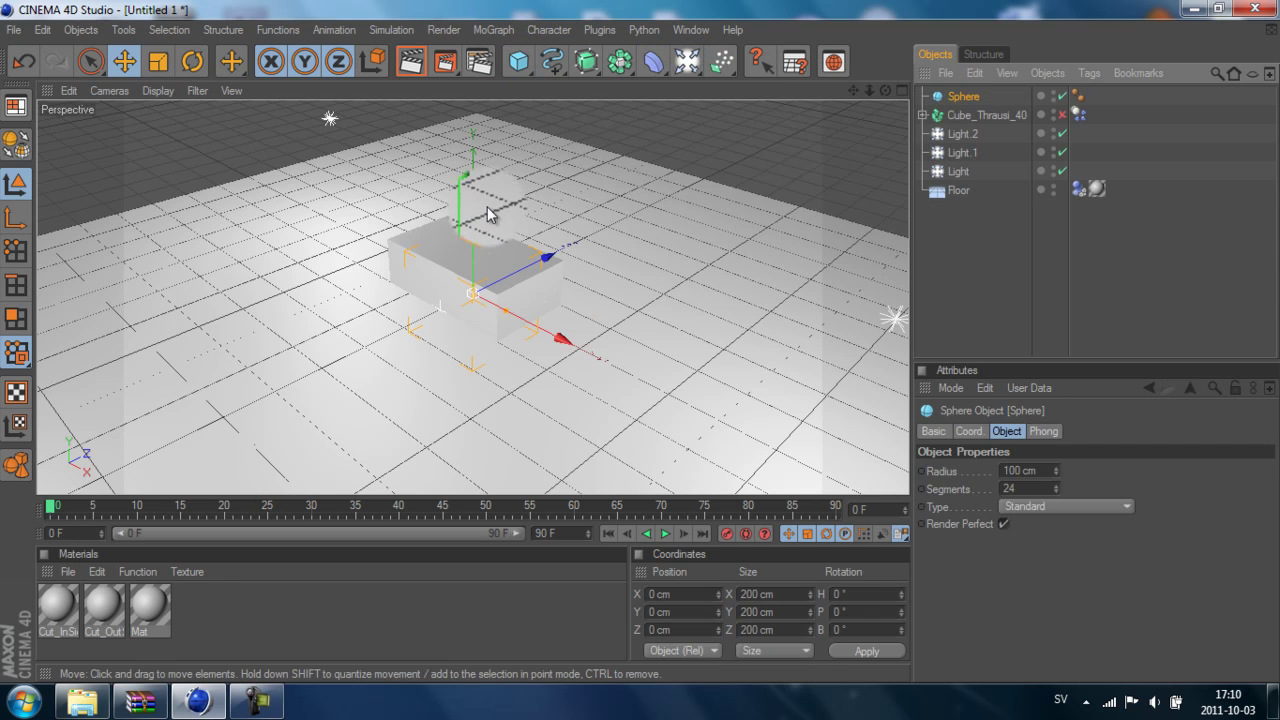
left_click_drag(478, 219, 478, 126)
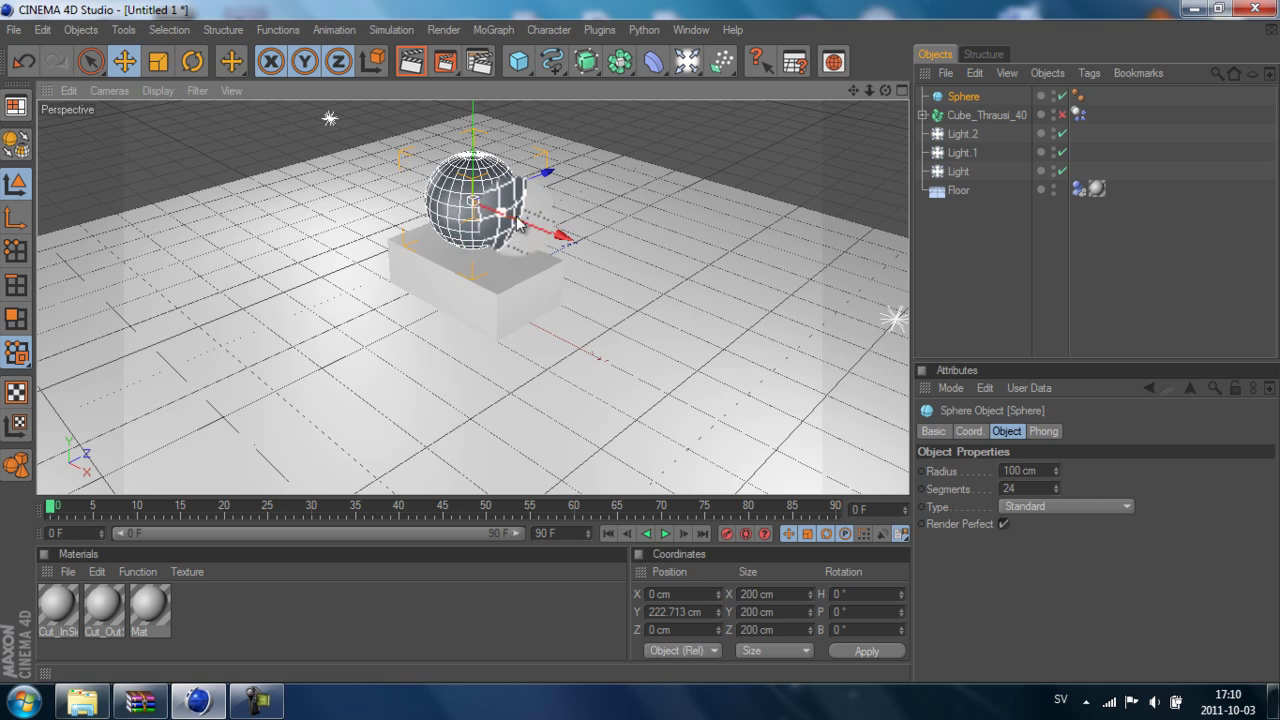
left_click_drag(510, 213, 468, 180)
Play the animation with the sphere above the cube, and rewind to frame 0.
left_click(665, 534)
left_click(665, 537)
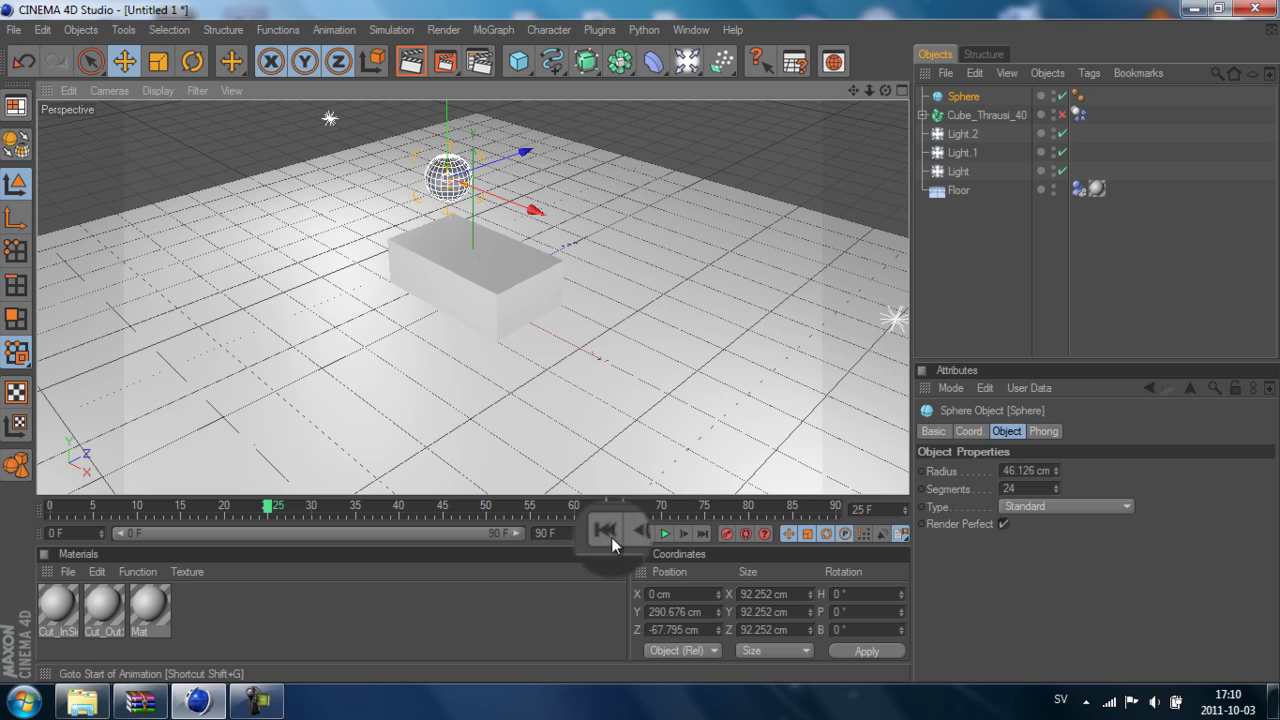
left_click(609, 535)
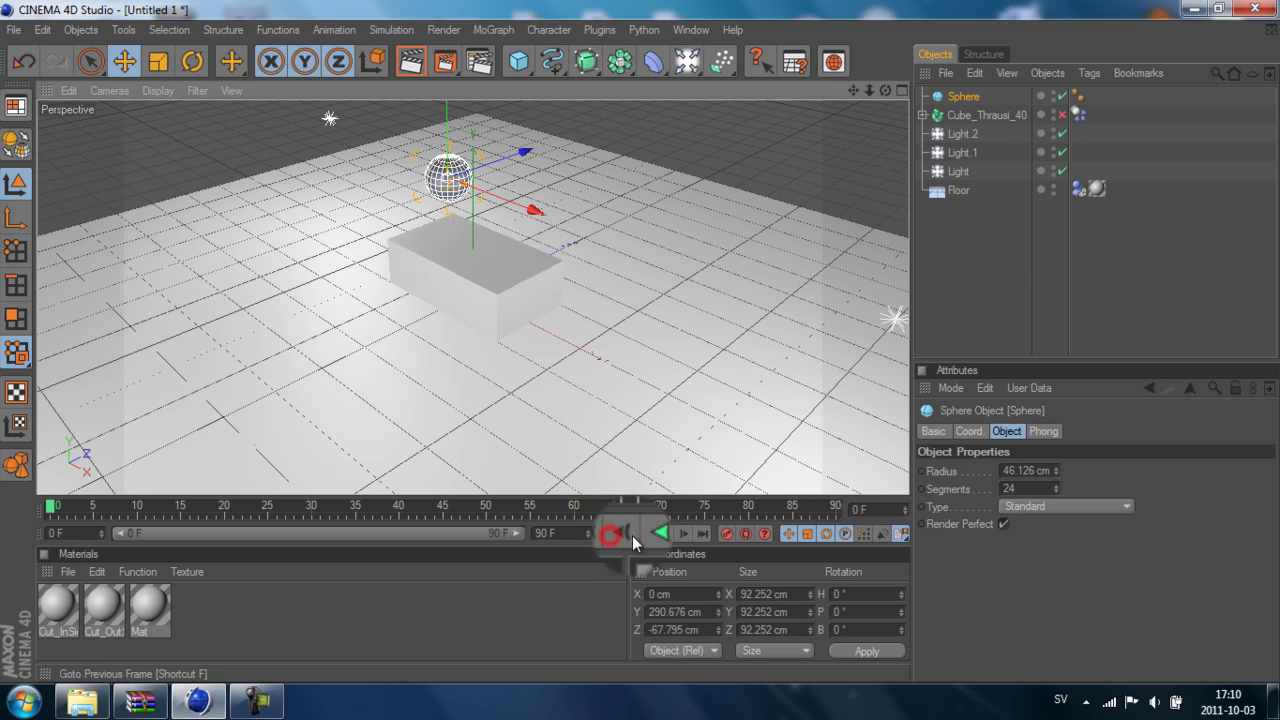
Make the sphere a dynamics rigid body so it falls onto the cube.
left_click(960, 95)
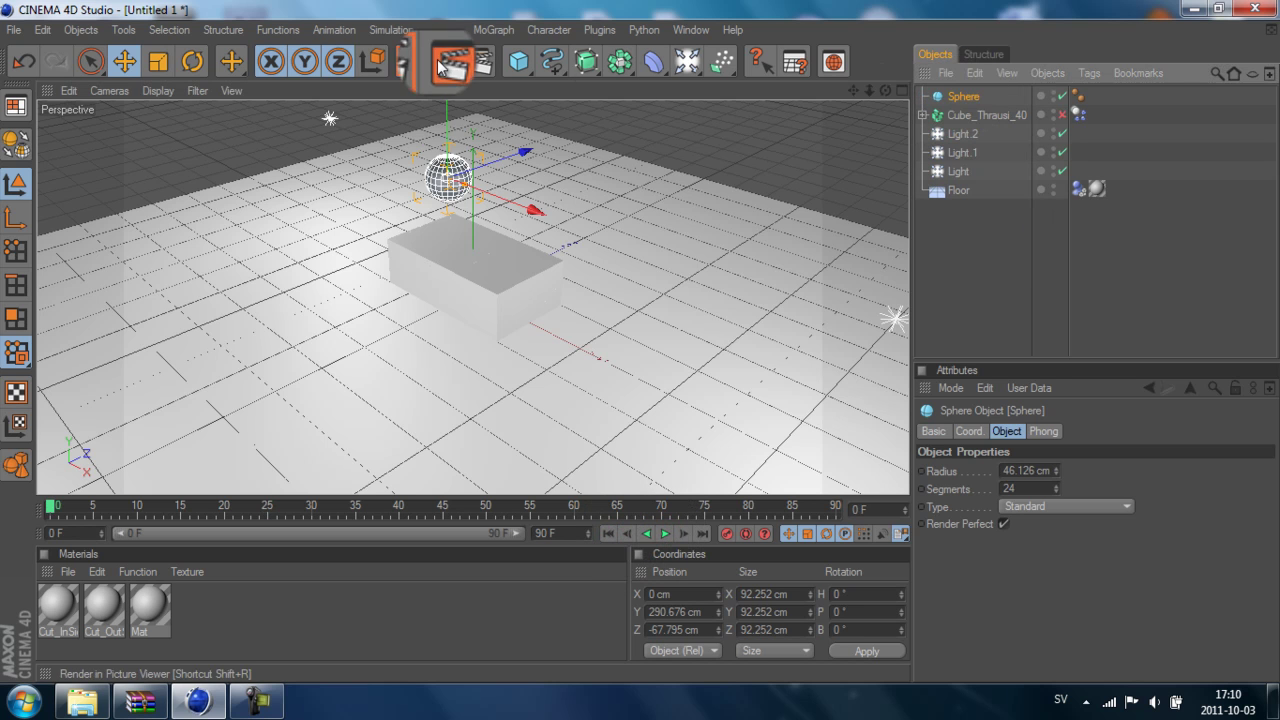
left_click(397, 31)
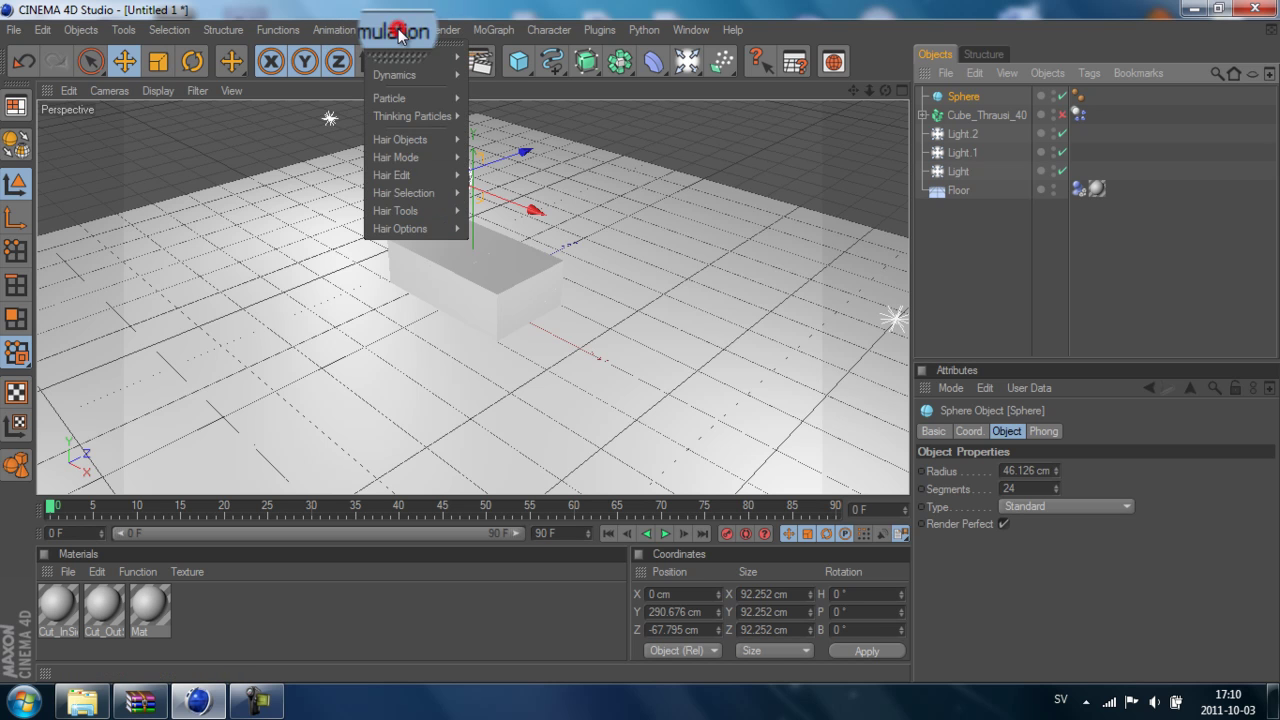
mouse_move(378, 77)
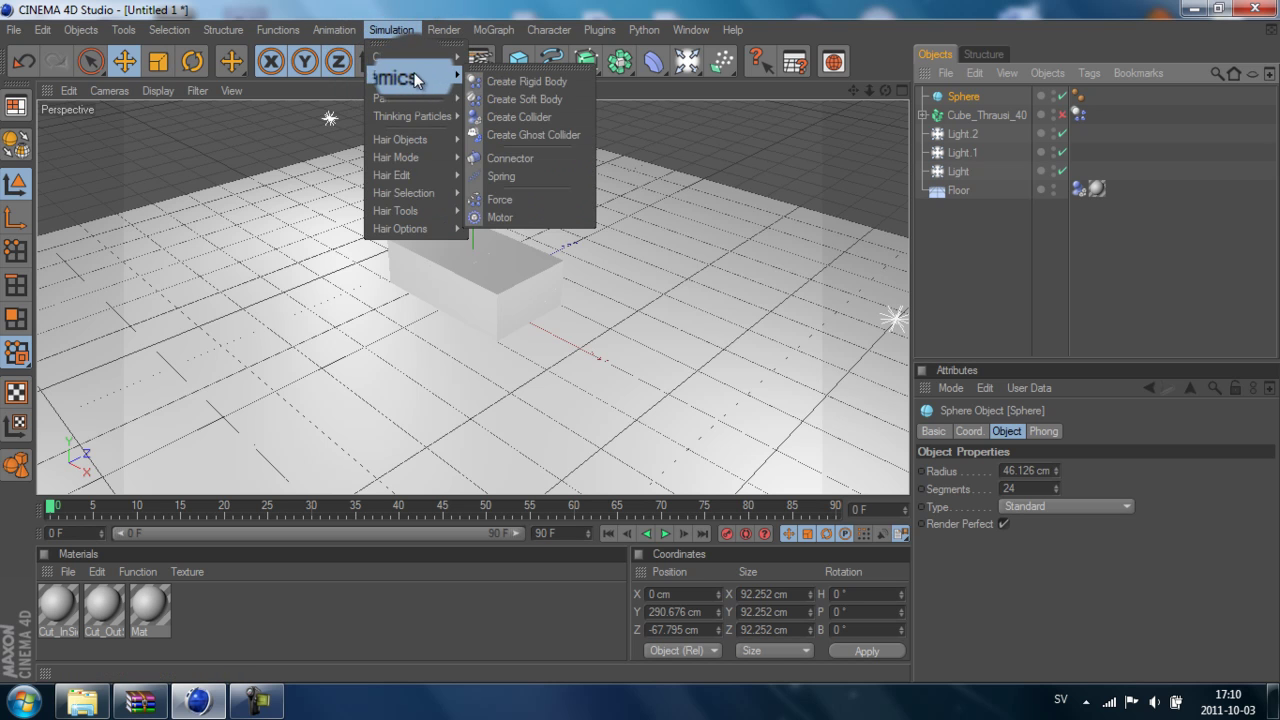
left_click(554, 79)
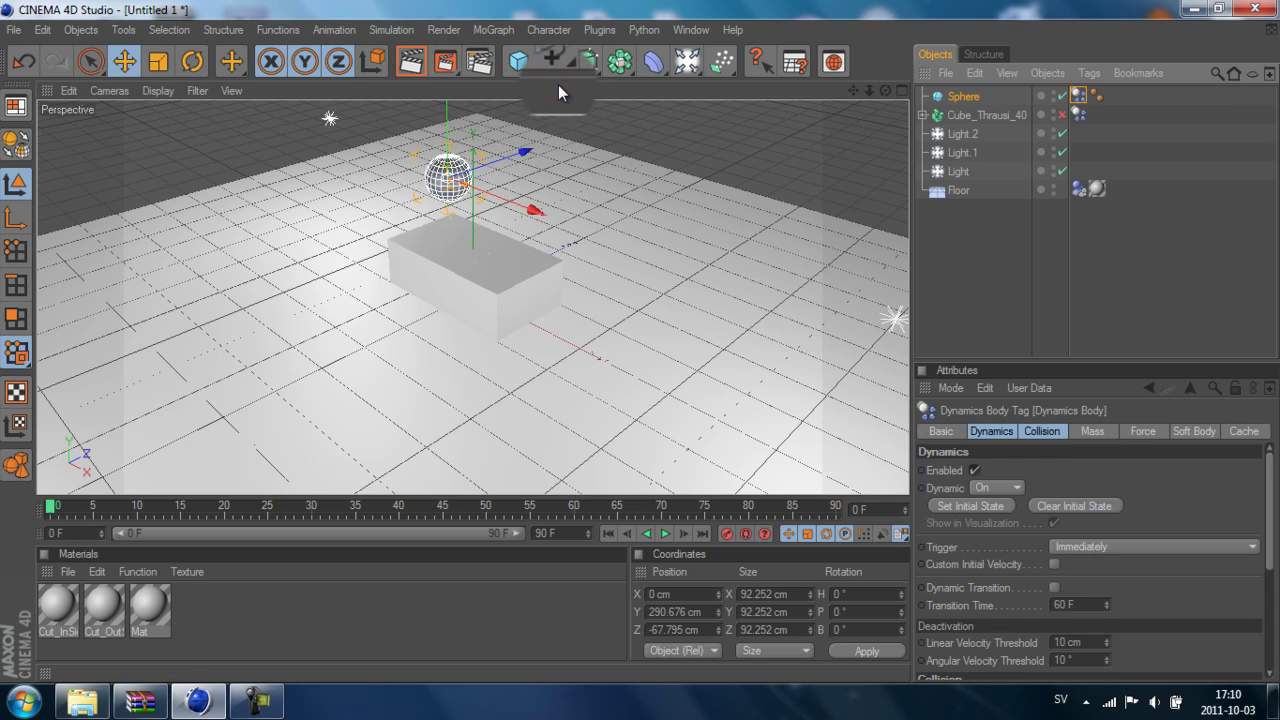
Play the simulation of the sphere hitting the cube, pause at about frame 58 and render a preview of the view.
left_click(665, 534)
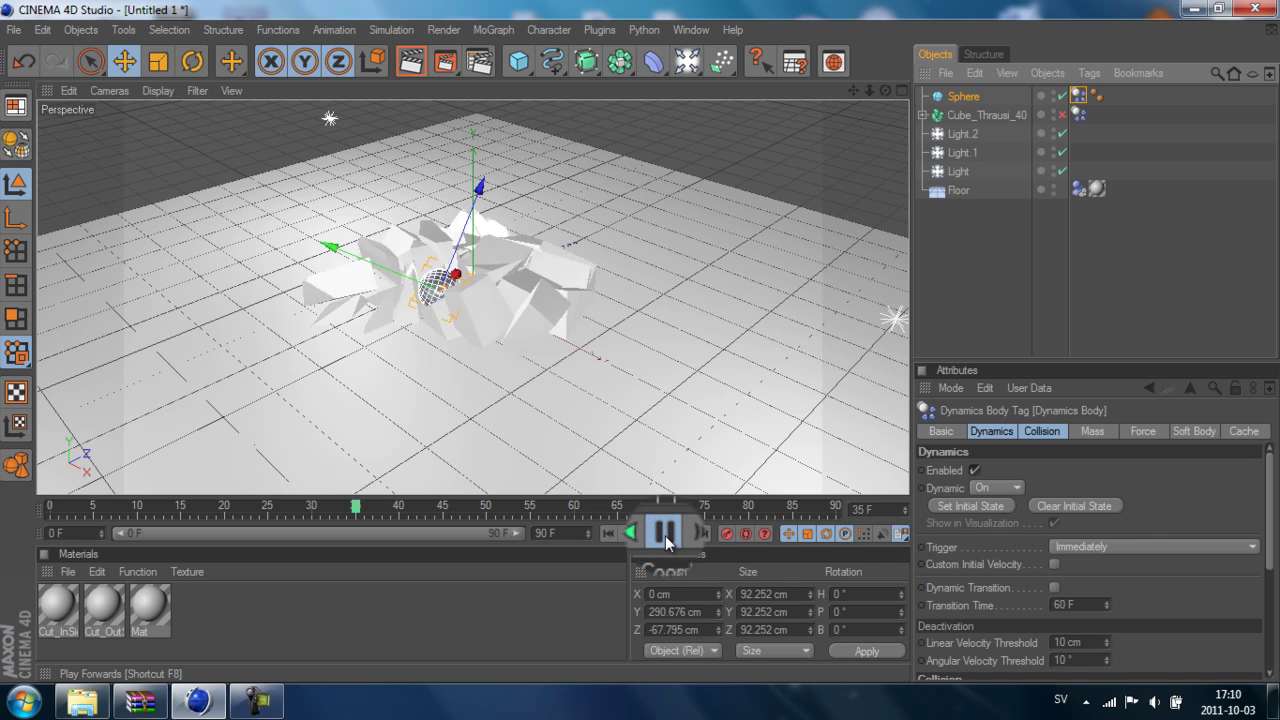
left_click(665, 533)
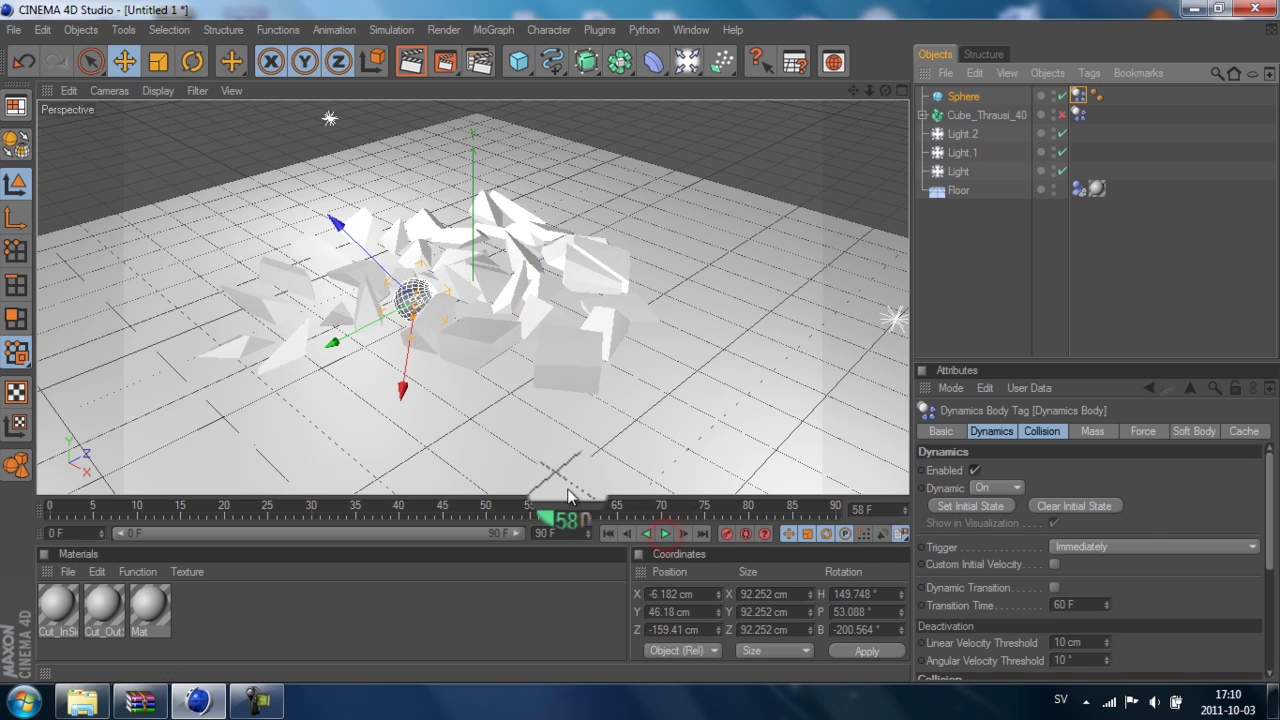
left_click(410, 62)
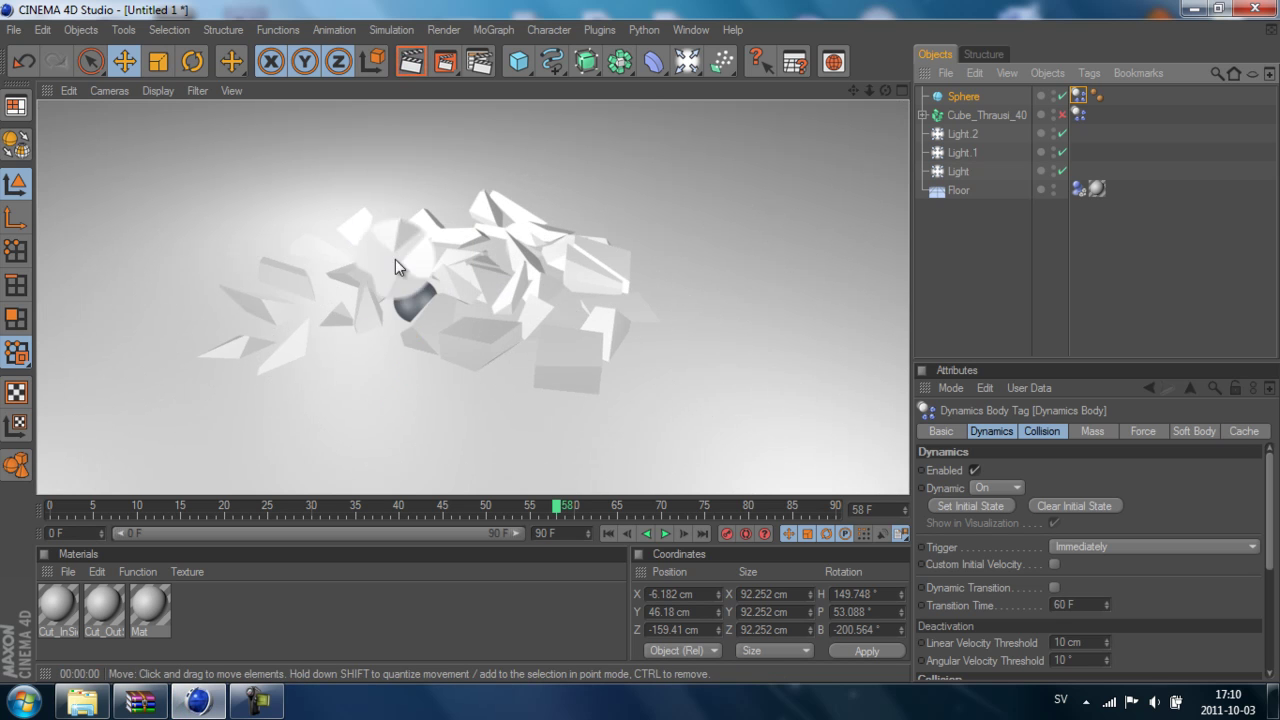
left_click(683, 208)
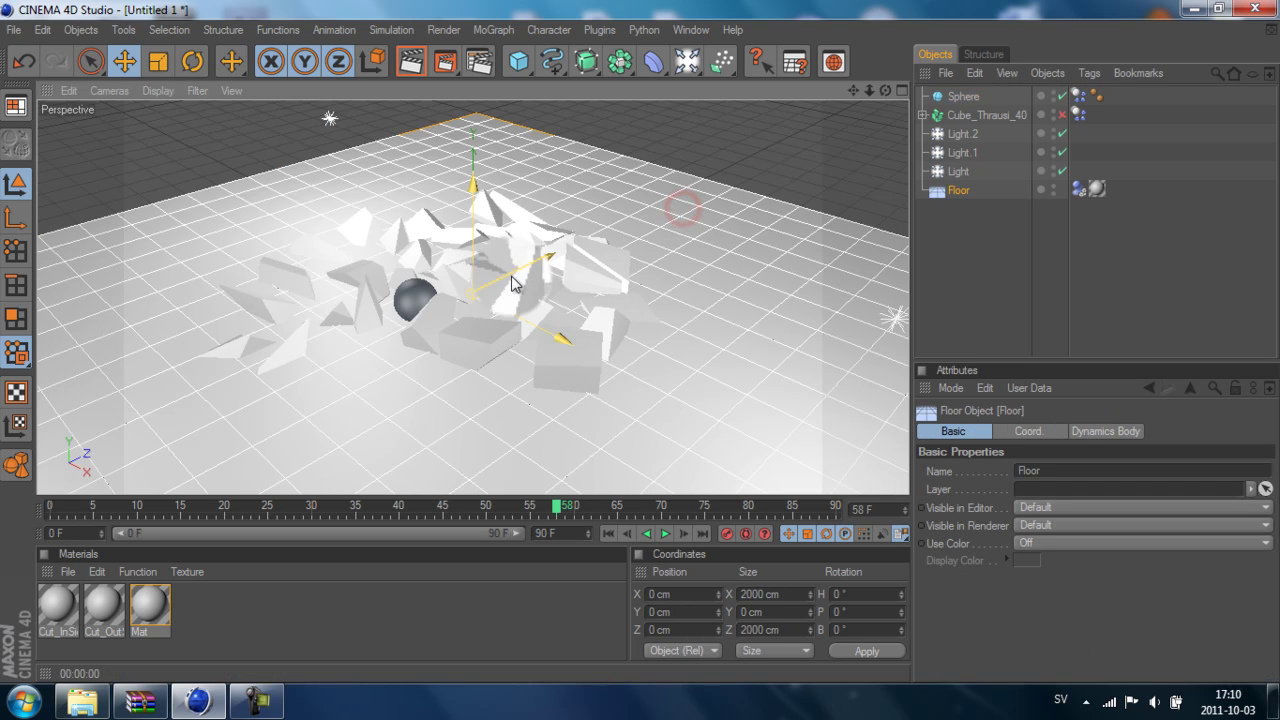
Give all three lights Shadow Maps (Soft) shadows with a density of 50%.
left_click(965, 135)
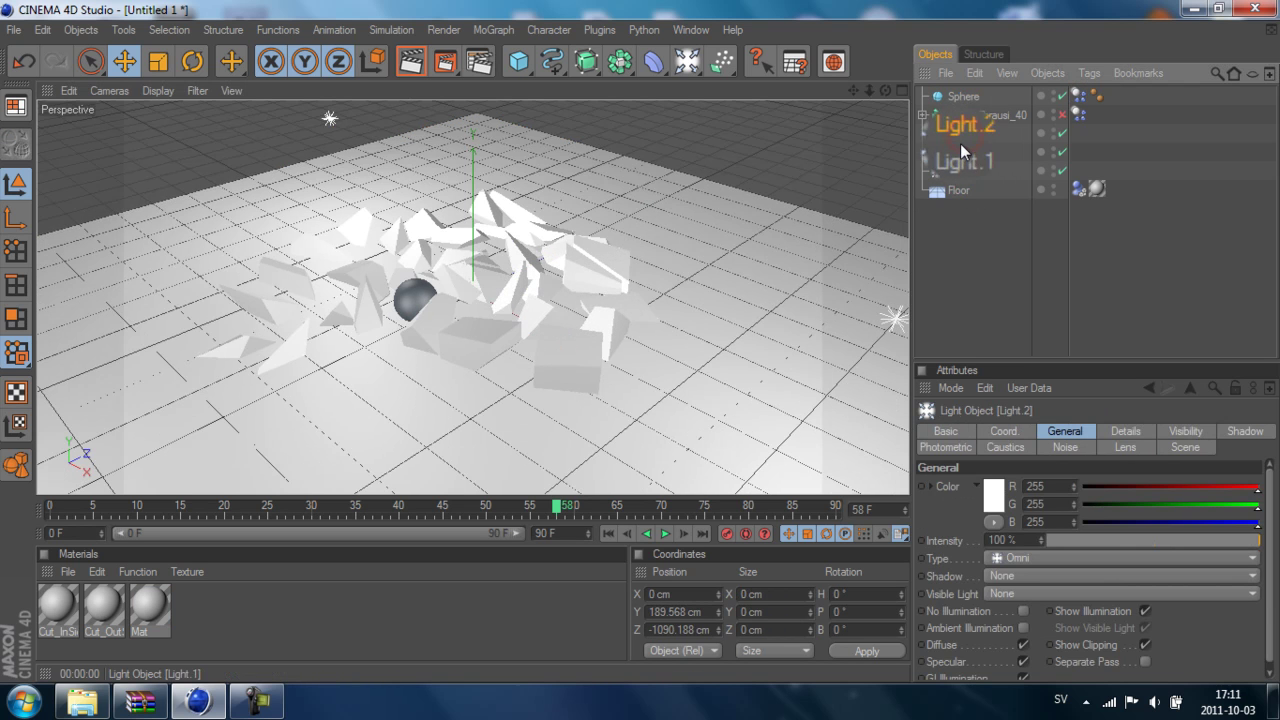
left_click(958, 173, "shift")
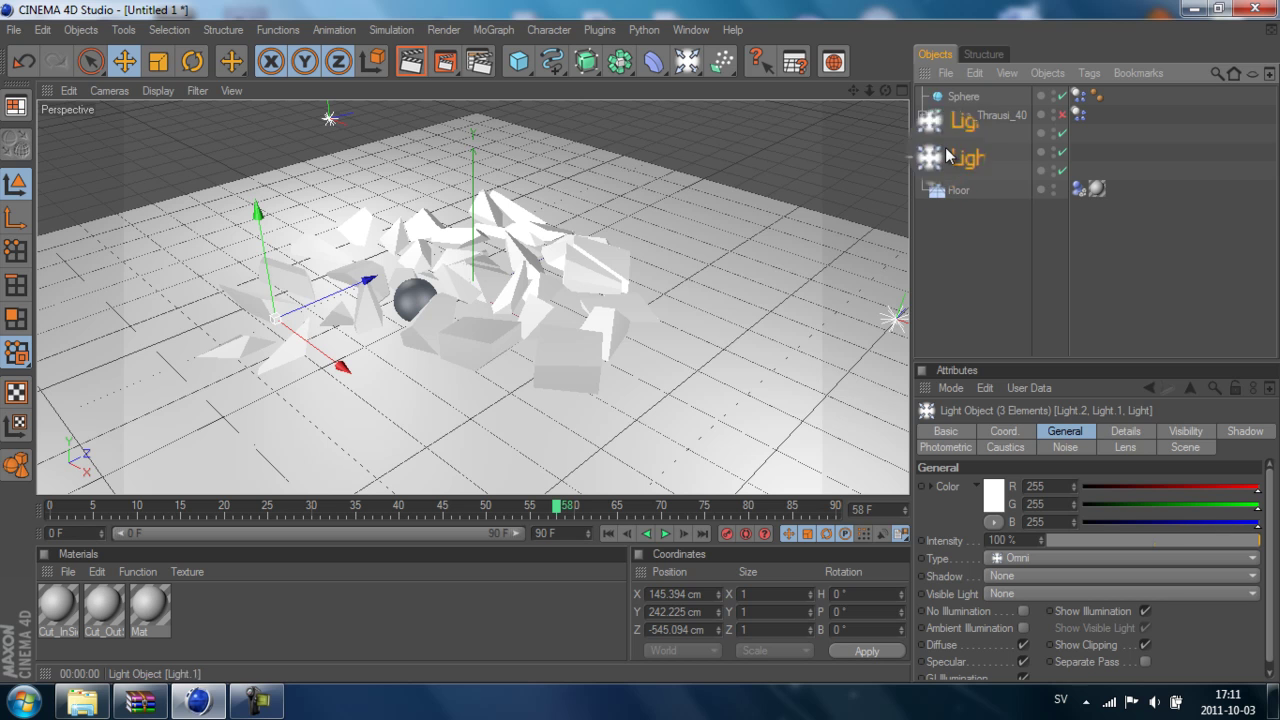
left_click(1245, 431)
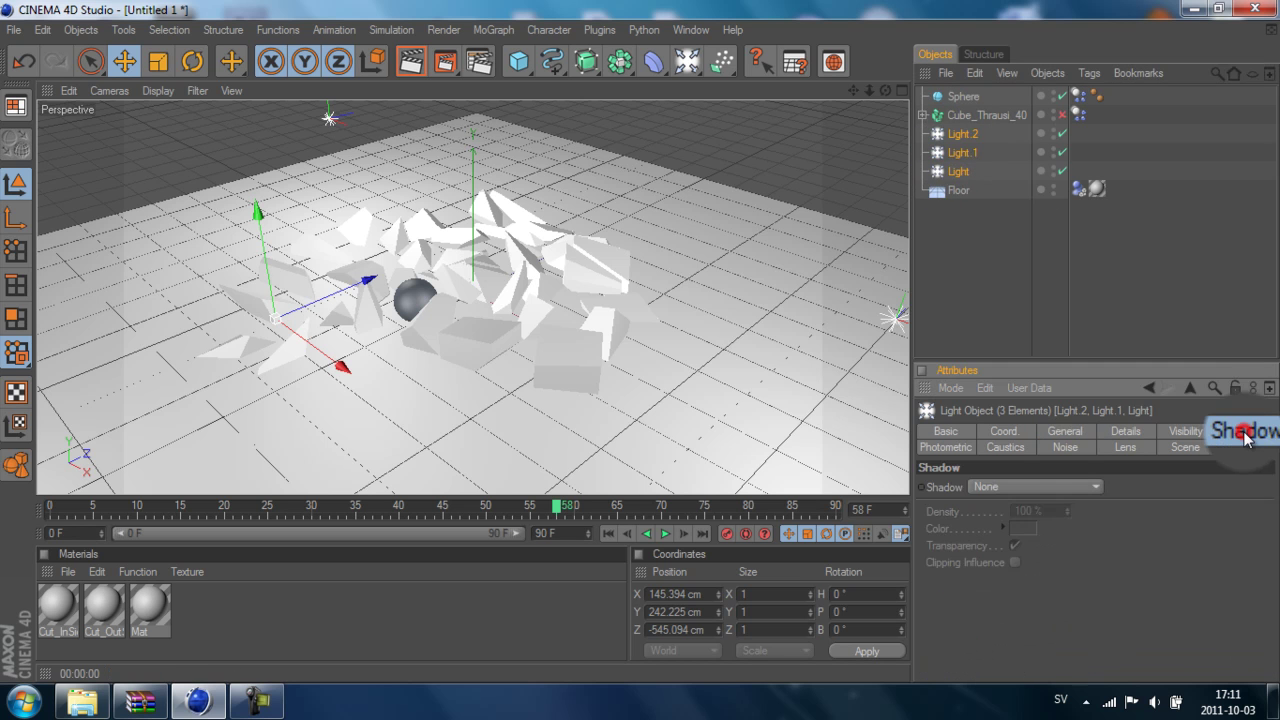
left_click(984, 488)
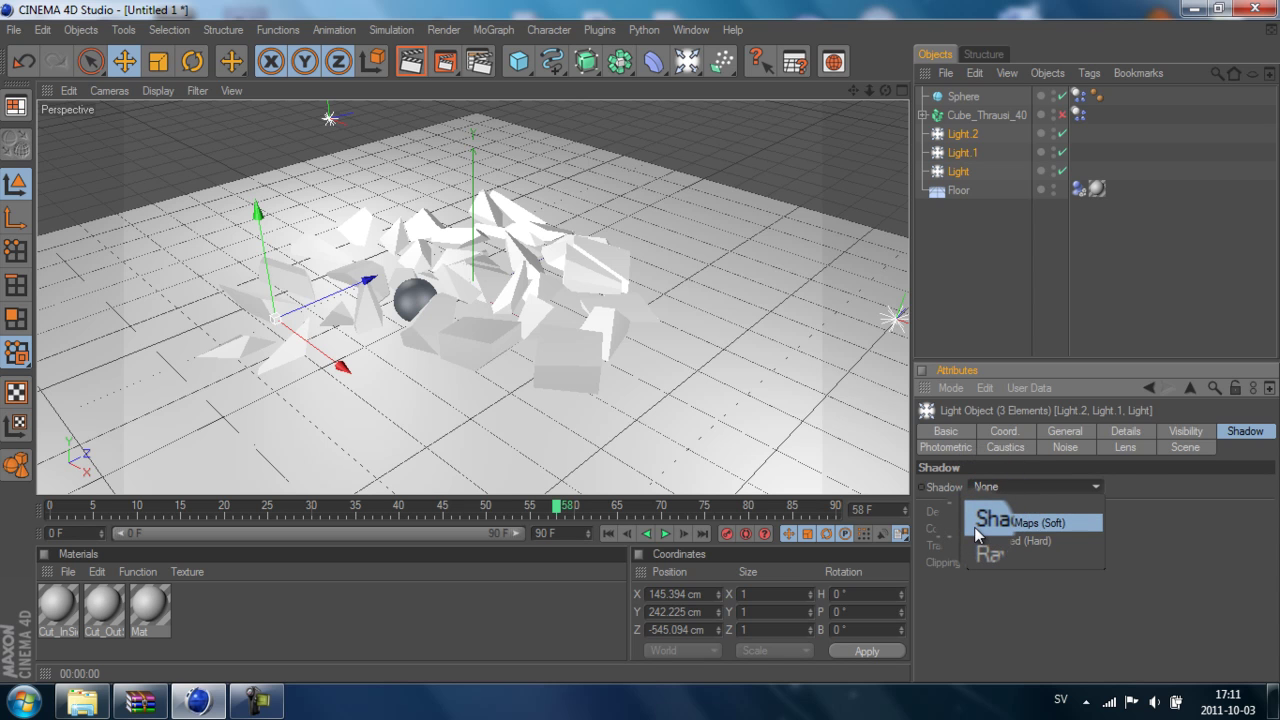
left_click(1062, 524)
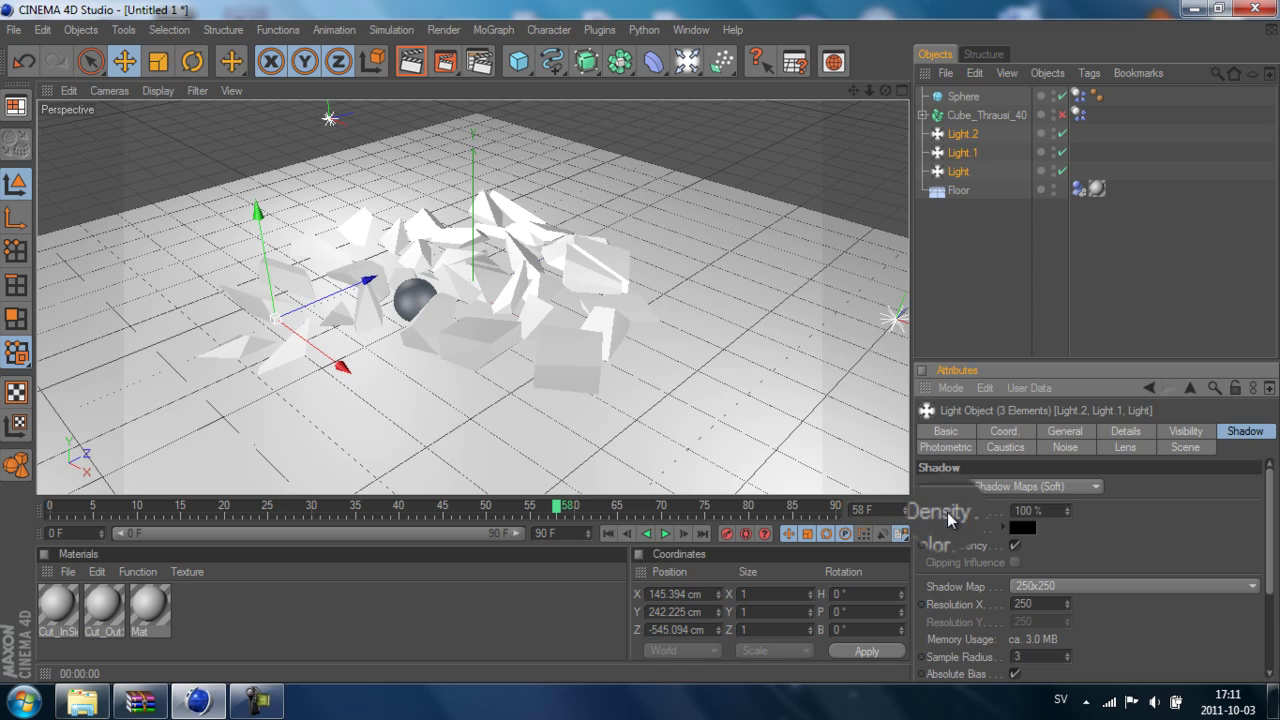
left_click_drag(1046, 512, 984, 512)
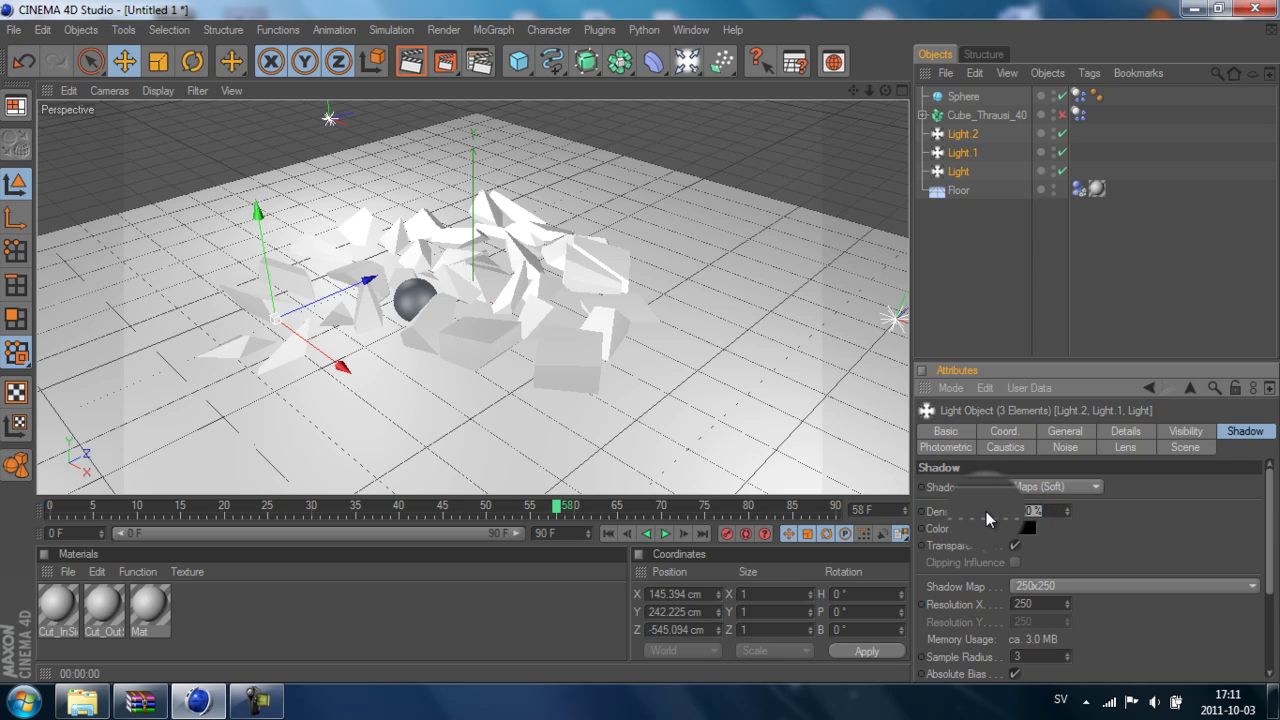
type("50")
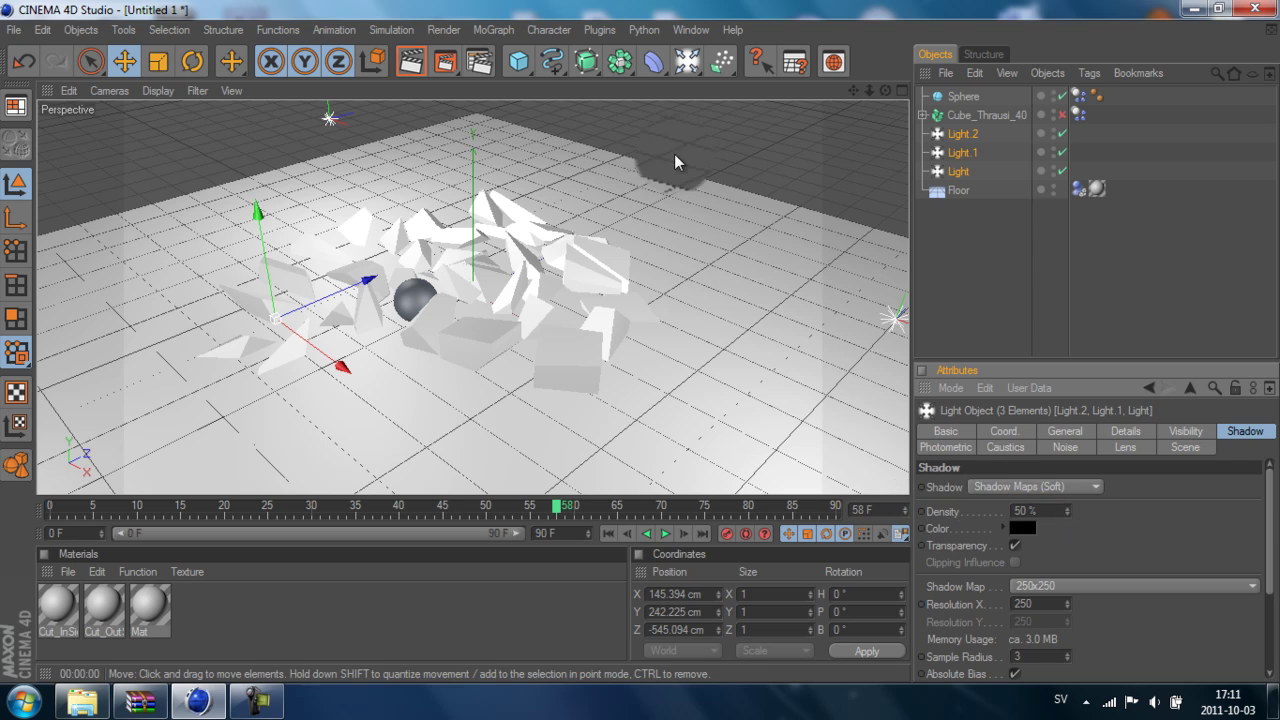
Render a preview of the soft shadows and add the Ambient Occlusion effect to the render settings.
left_click(410, 61)
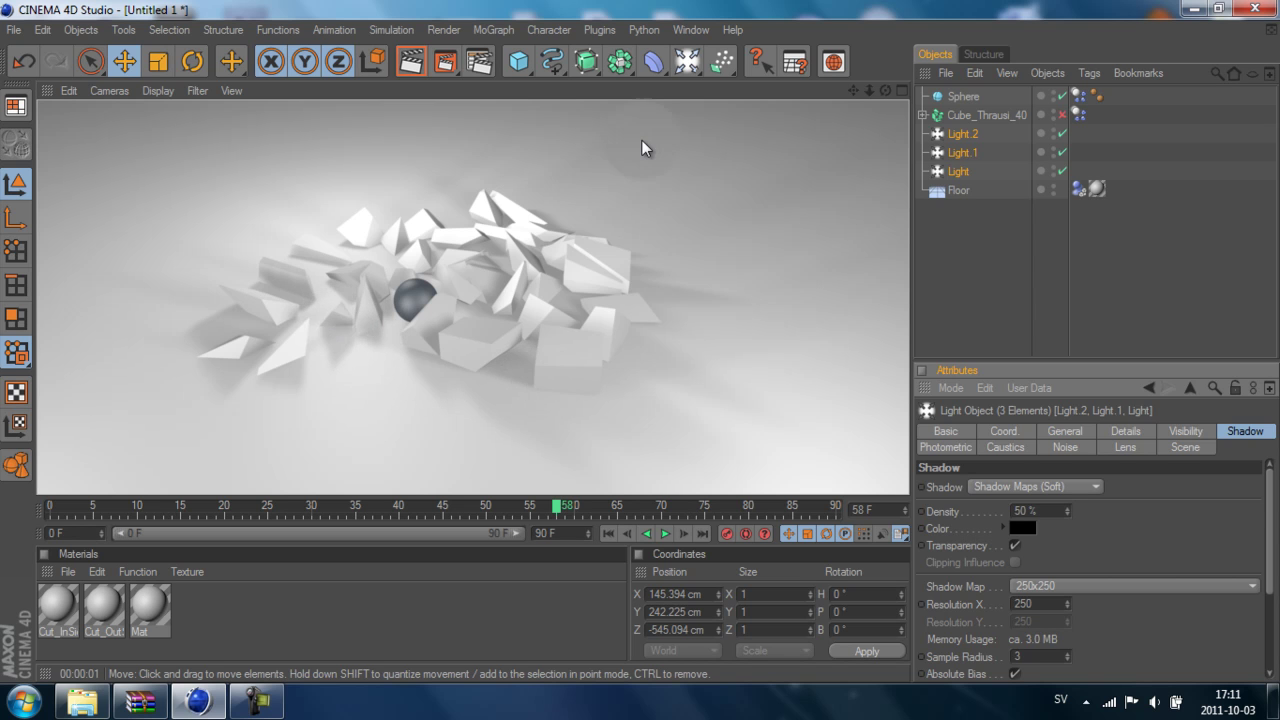
left_click(476, 62)
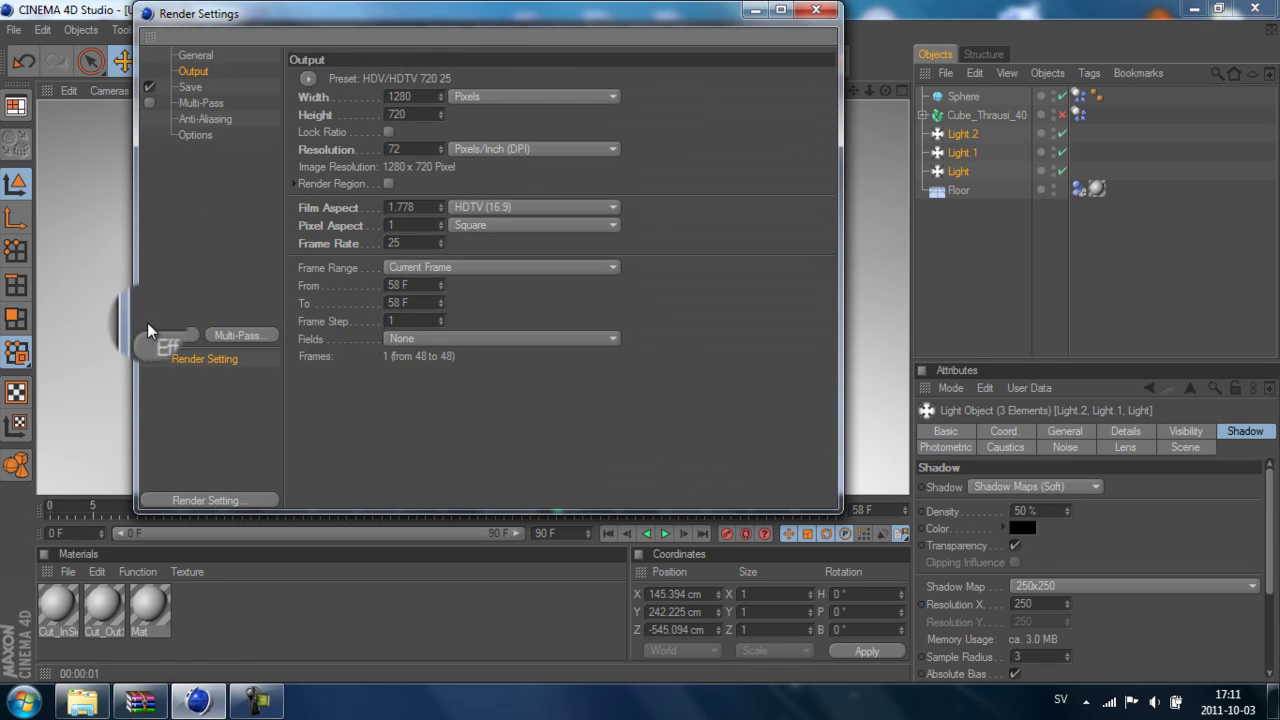
left_click(184, 340)
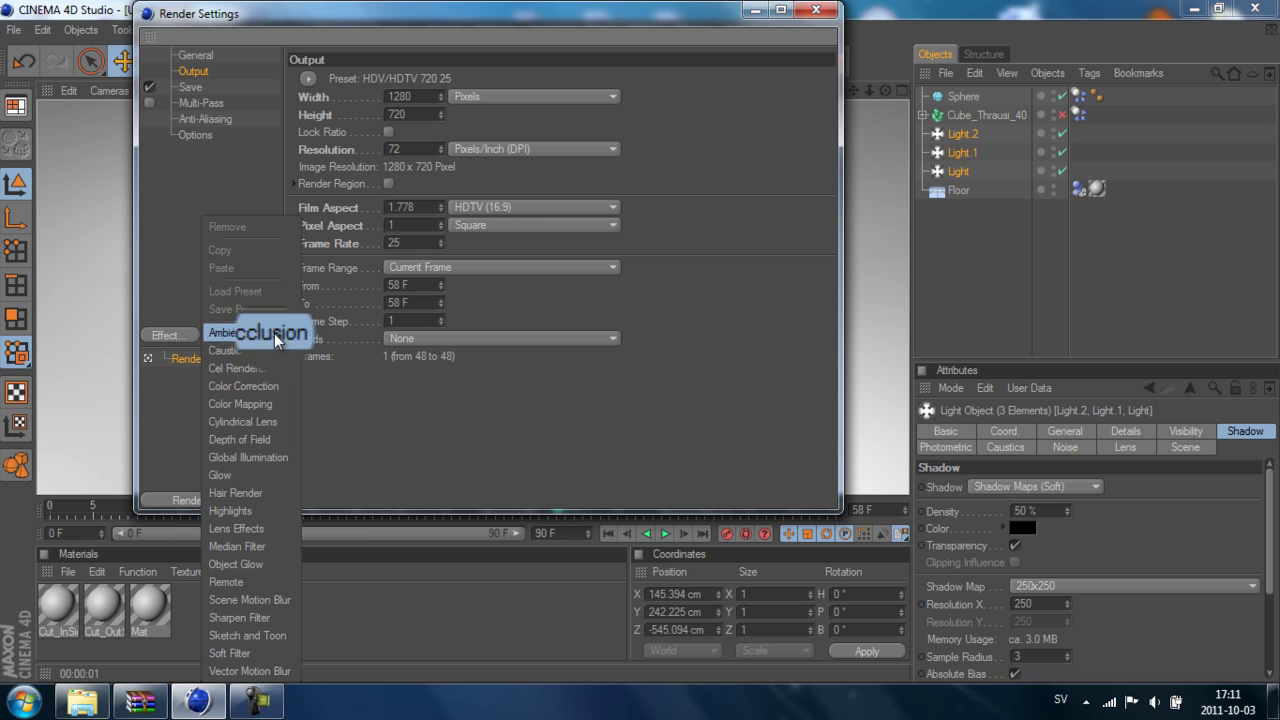
left_click(208, 333)
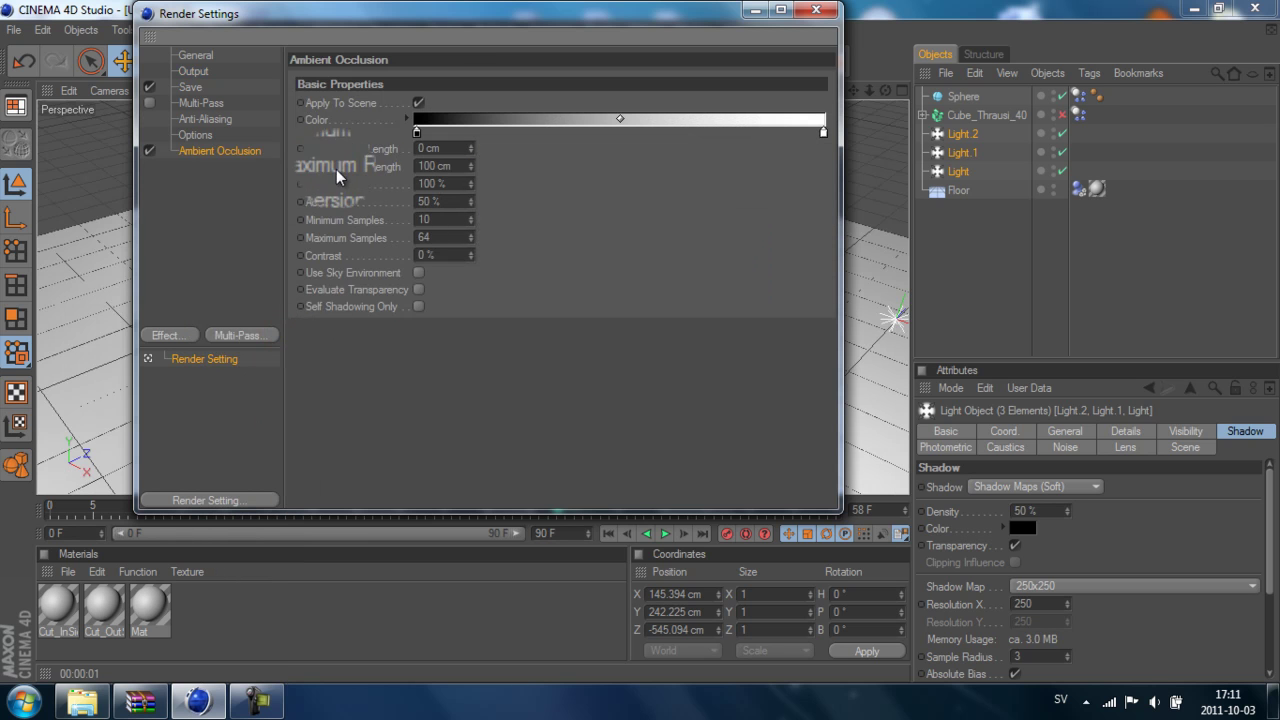
Set the ambient occlusion's maximum ray length to 160 cm and its contrast to 40%, and close the render settings.
left_click(418, 168)
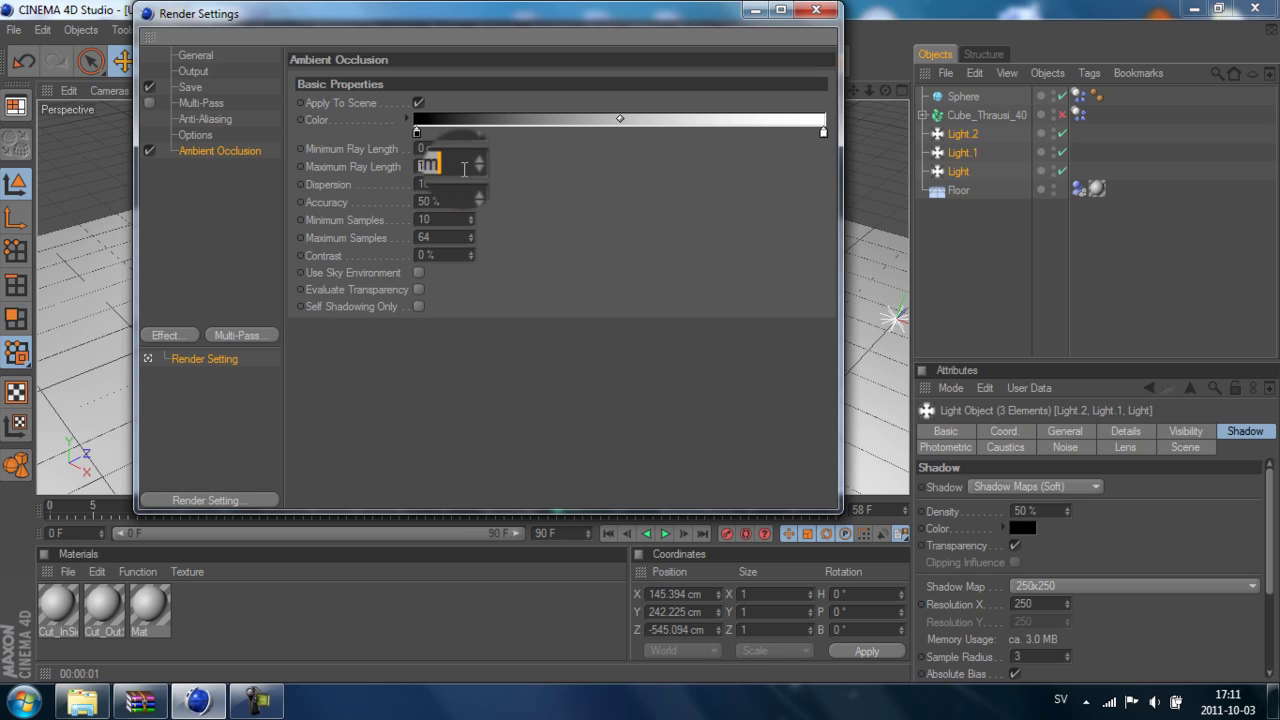
type("160")
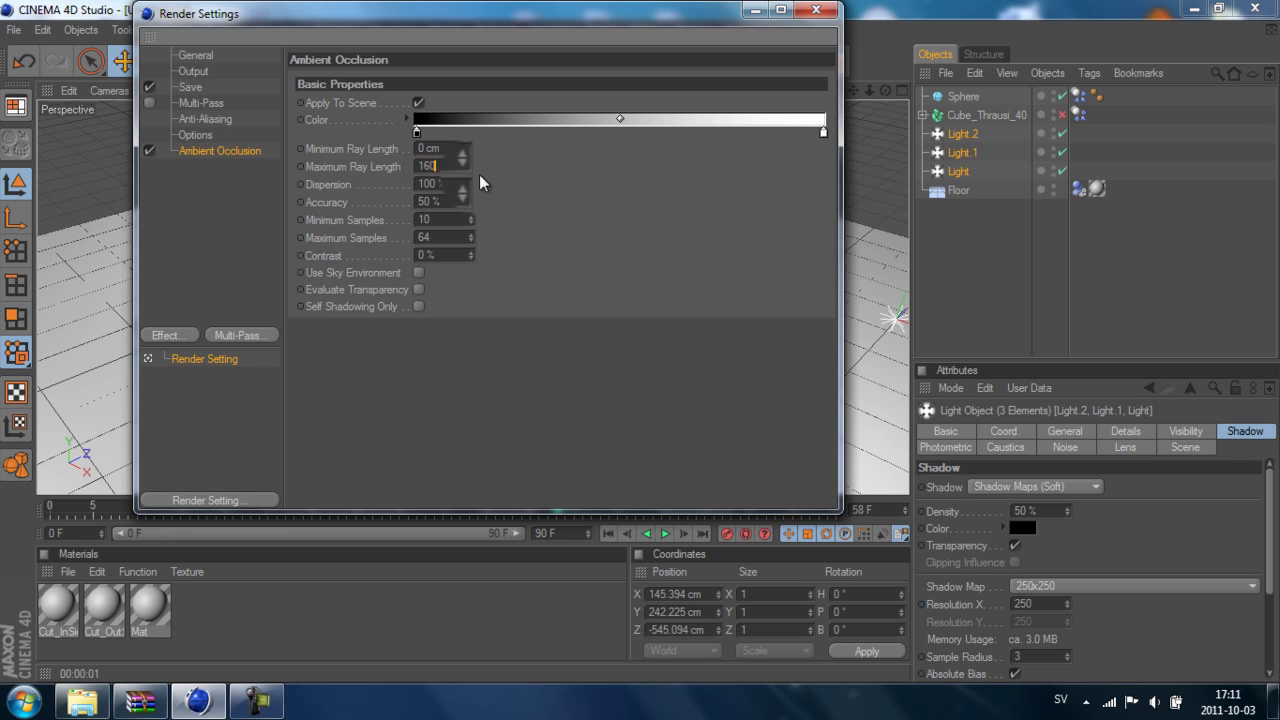
key("Return")
left_click(514, 182)
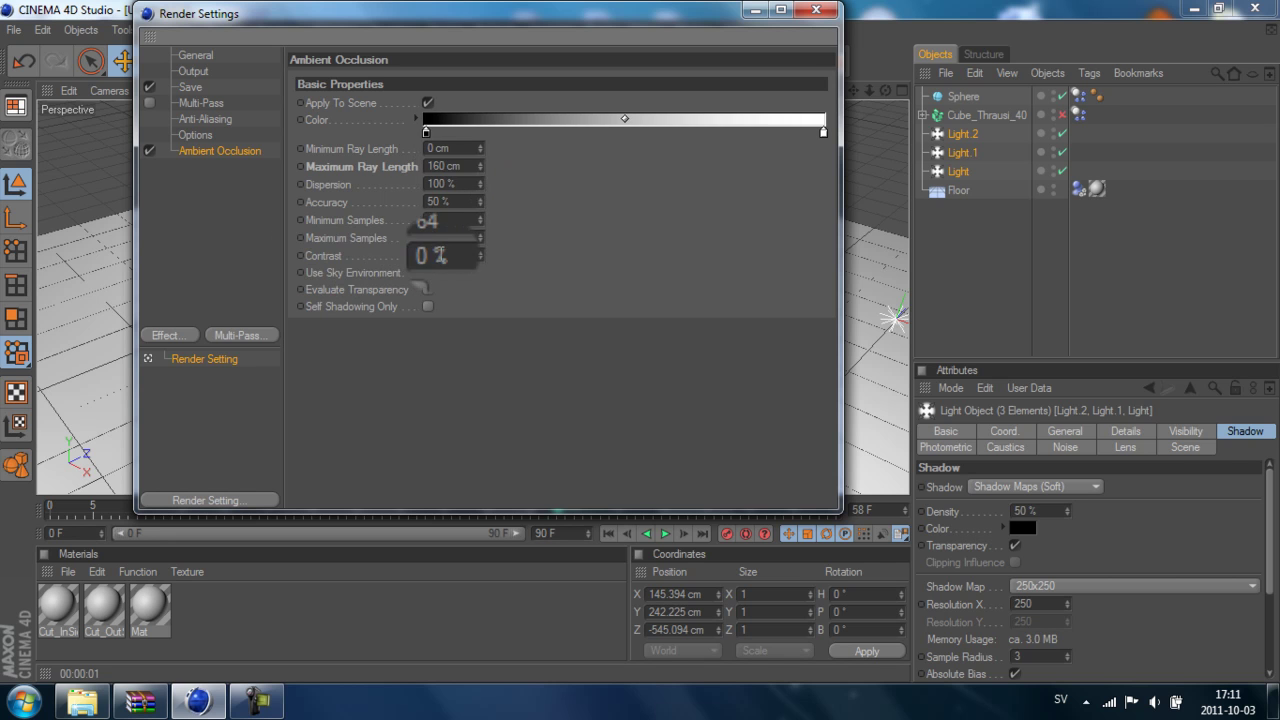
left_click_drag(440, 255, 318, 247)
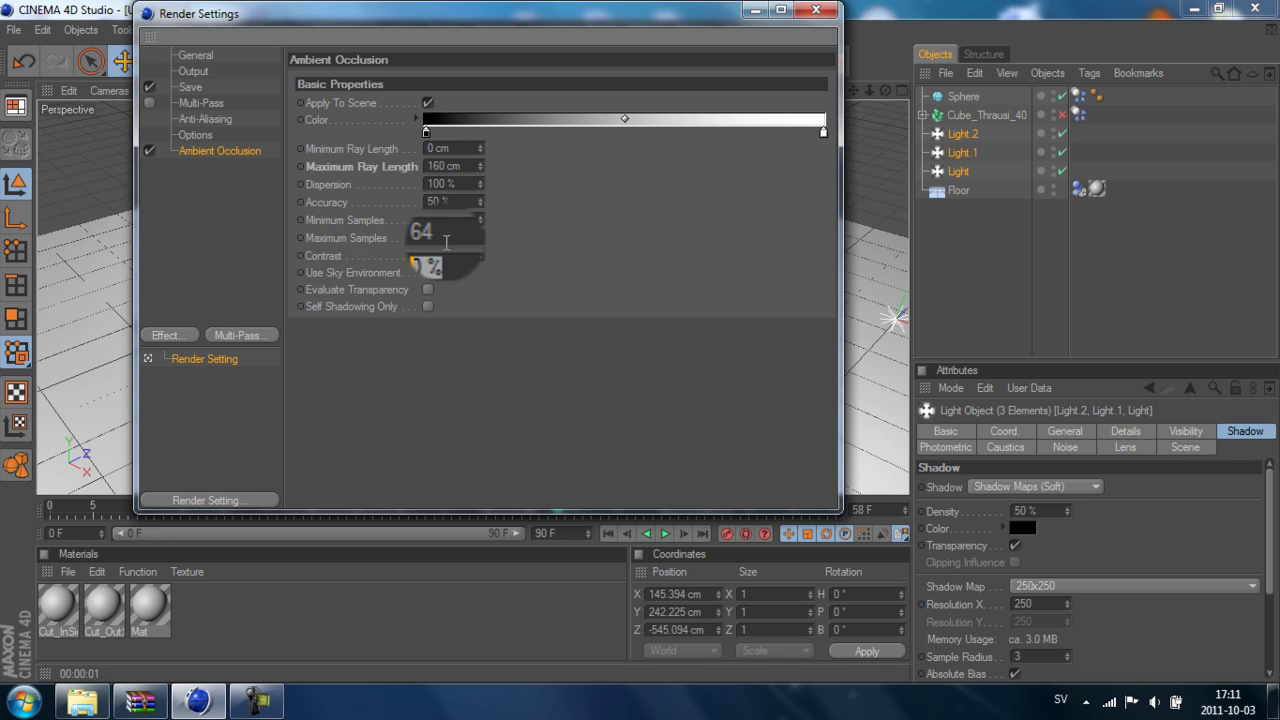
type("40")
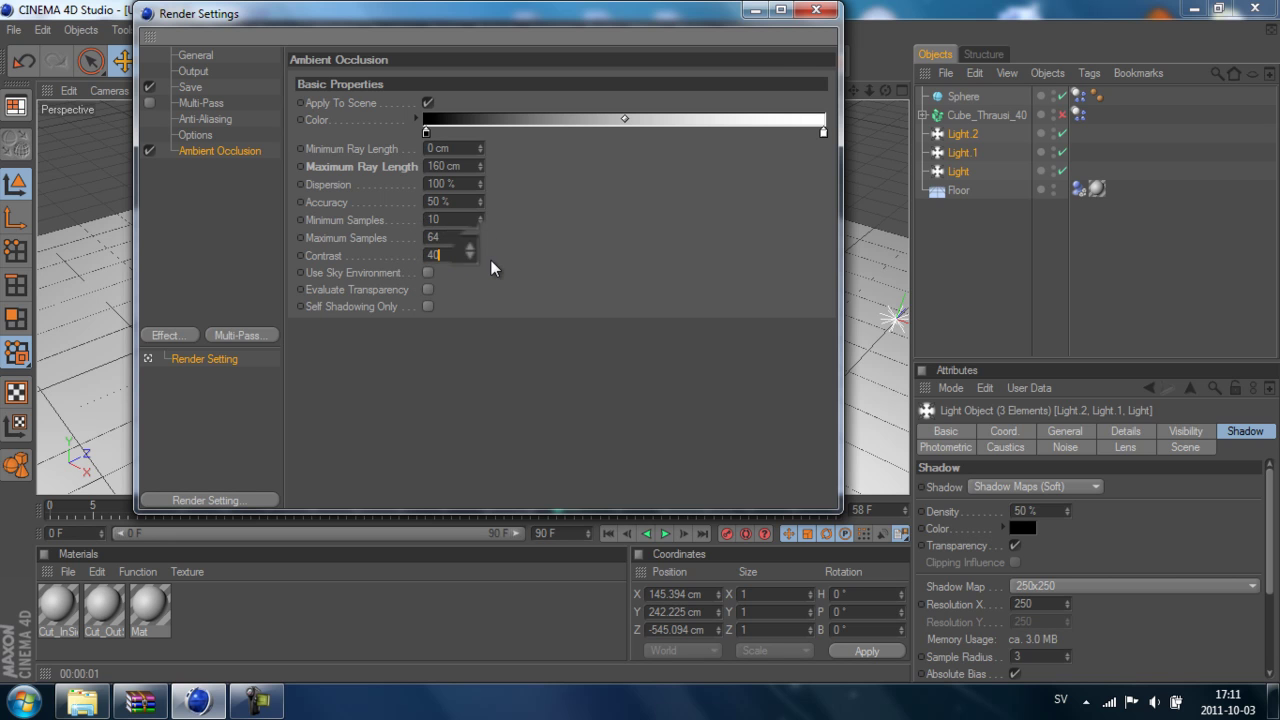
left_click(816, 9)
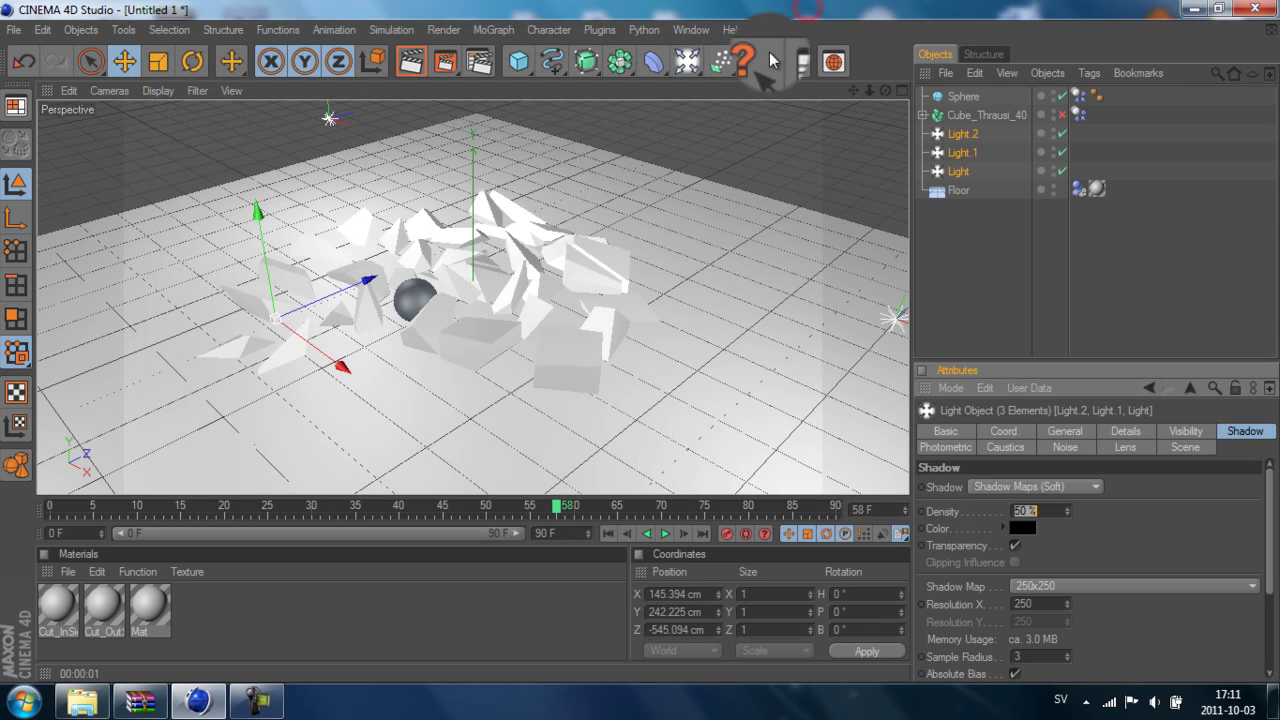
Render a preview of the view with ambient occlusion, and clear the preview and the object selection.
left_click(411, 62)
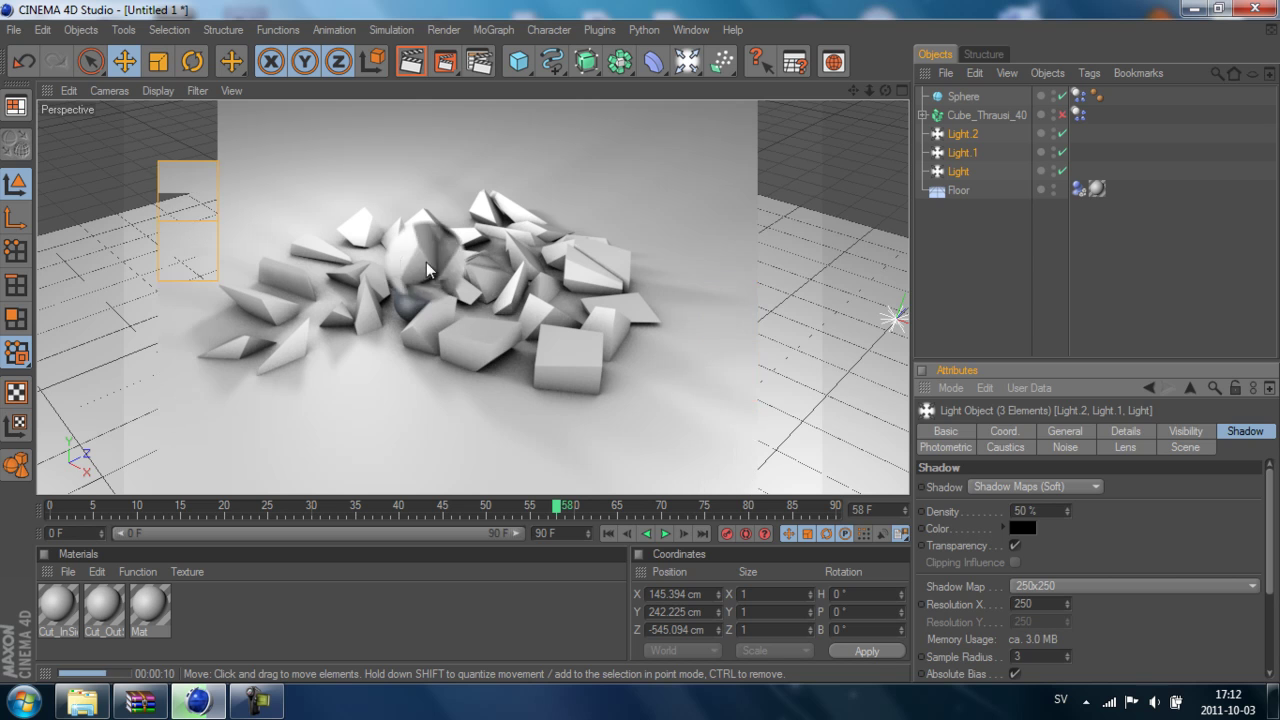
left_click(609, 194)
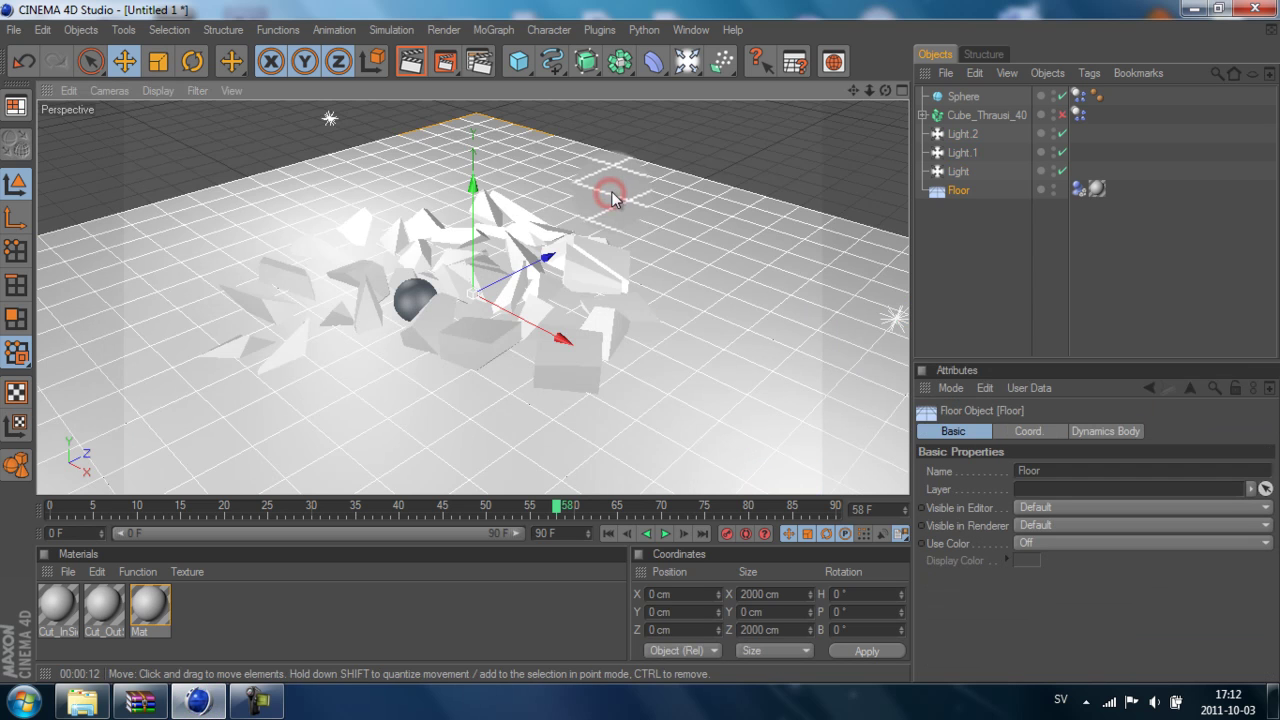
left_click(706, 145)
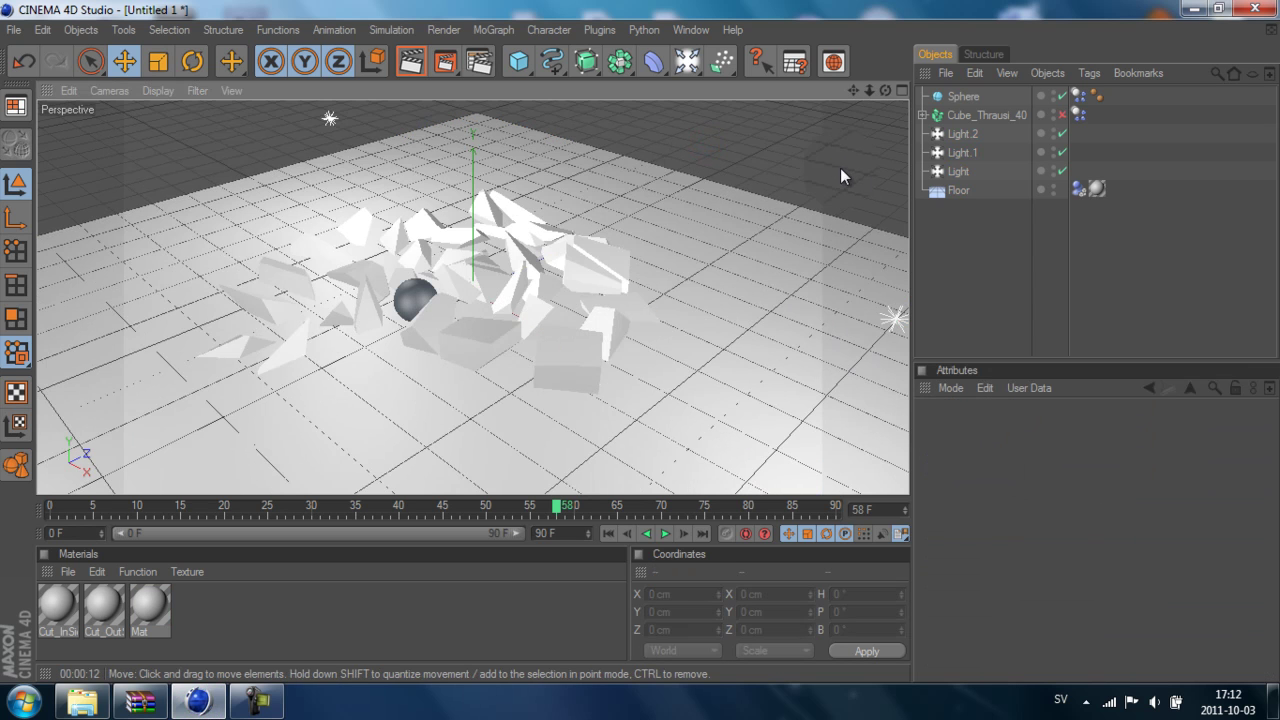
Change the colour of the Cut_OutSide material to a dark grey of about RGB 95, 95, 95.
left_click(86, 610)
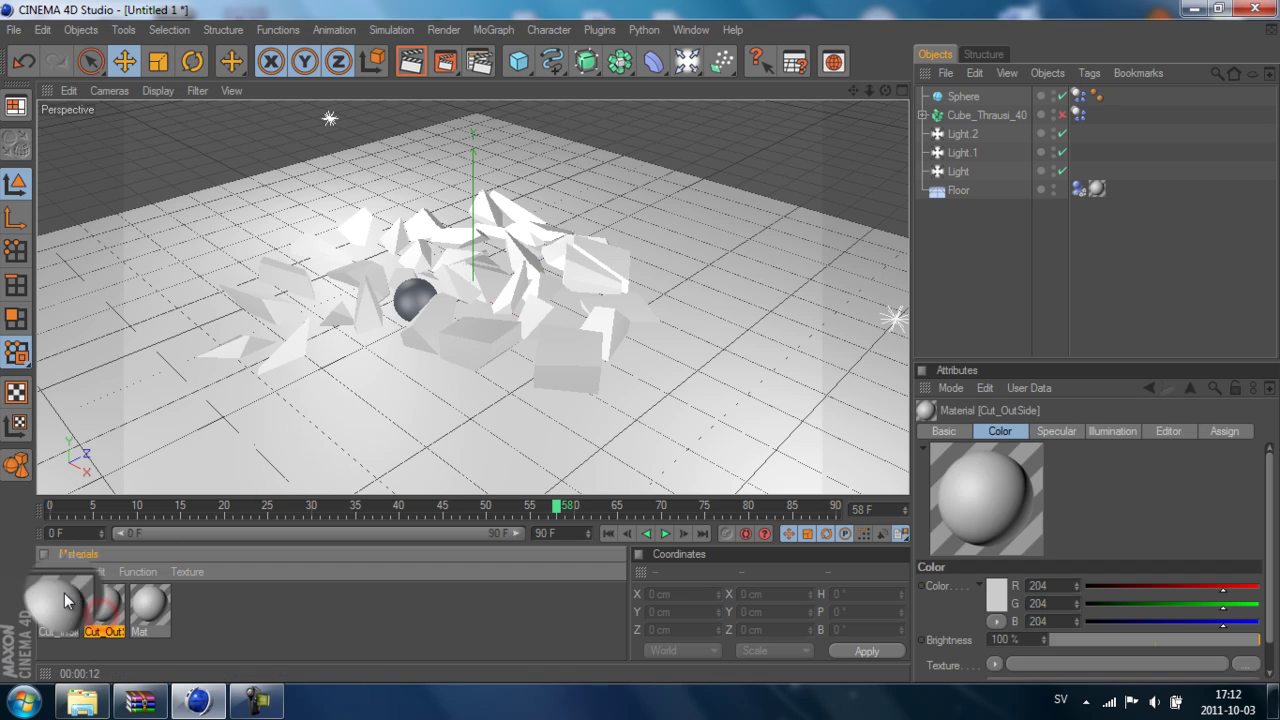
left_click(64, 610)
left_click(109, 610)
left_click_drag(68, 610, 129, 600)
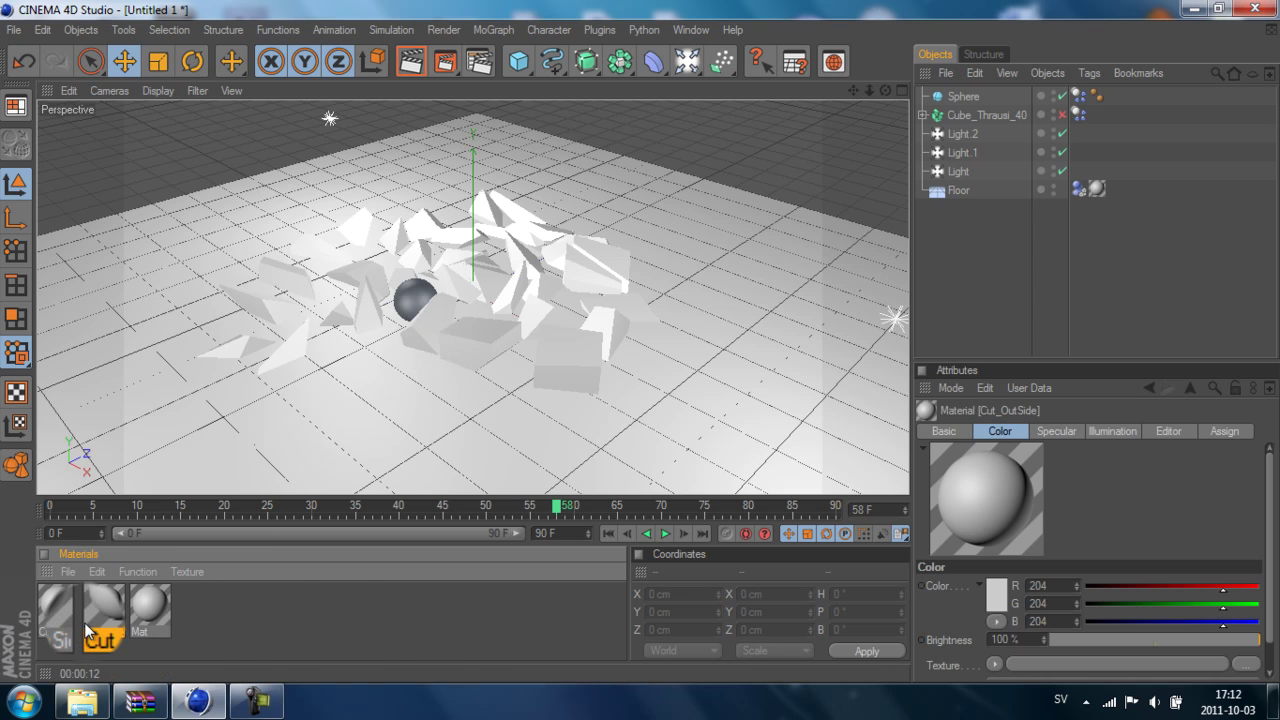
left_click(50, 632)
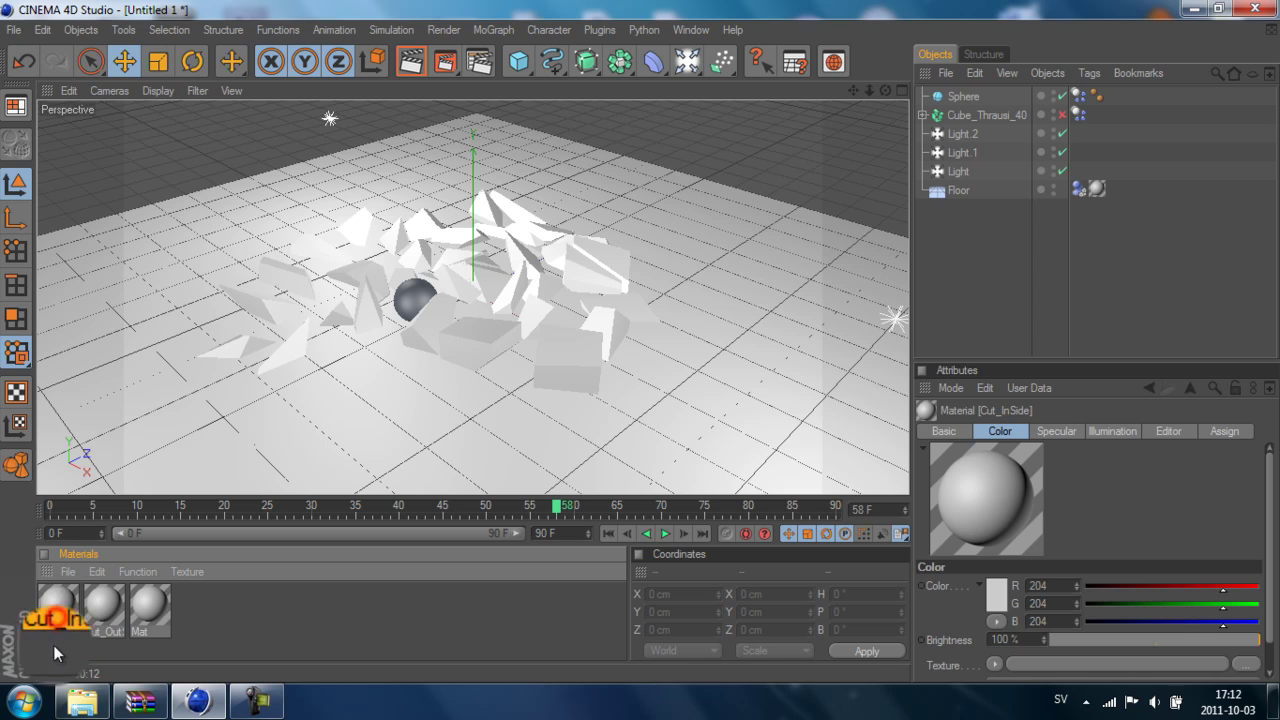
left_click(104, 614)
double_click(101, 621)
left_click(495, 203)
left_click_drag(410, 183, 386, 196)
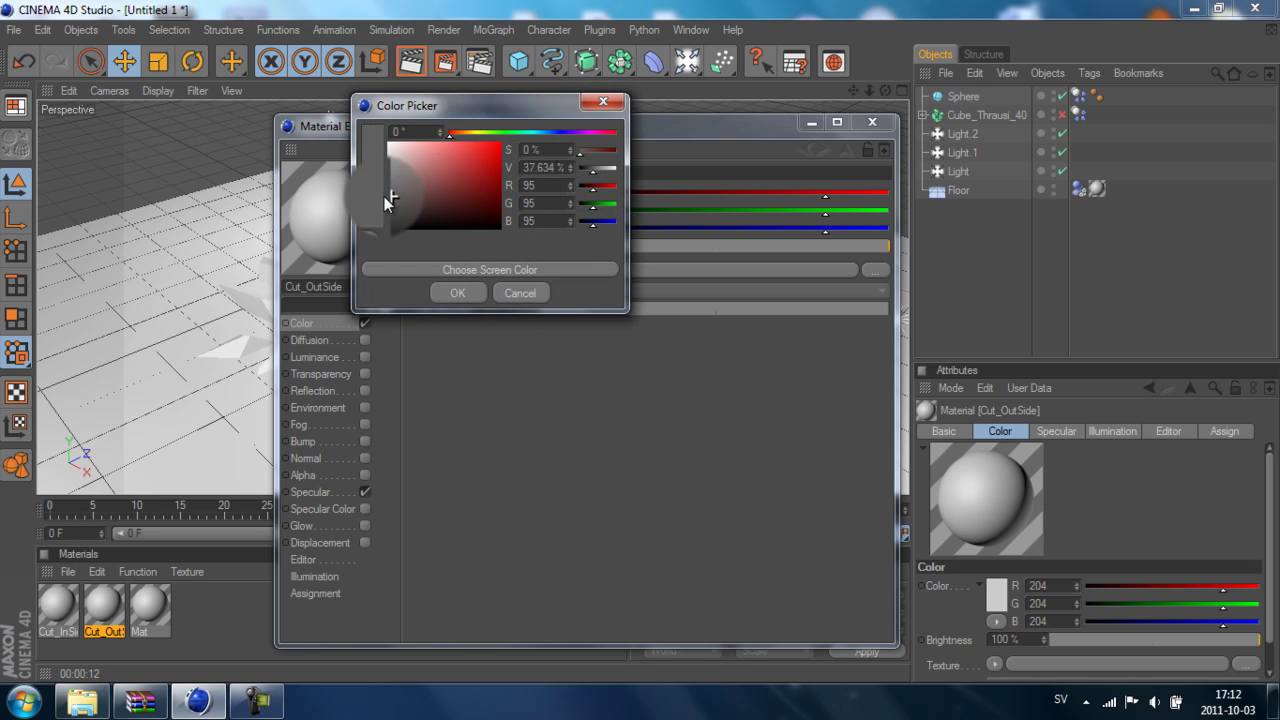
left_click(458, 298)
left_click(872, 121)
Change the colour of the Cut_InSide material to a bright blue, RGB 0, 136, 255.
double_click(57, 605)
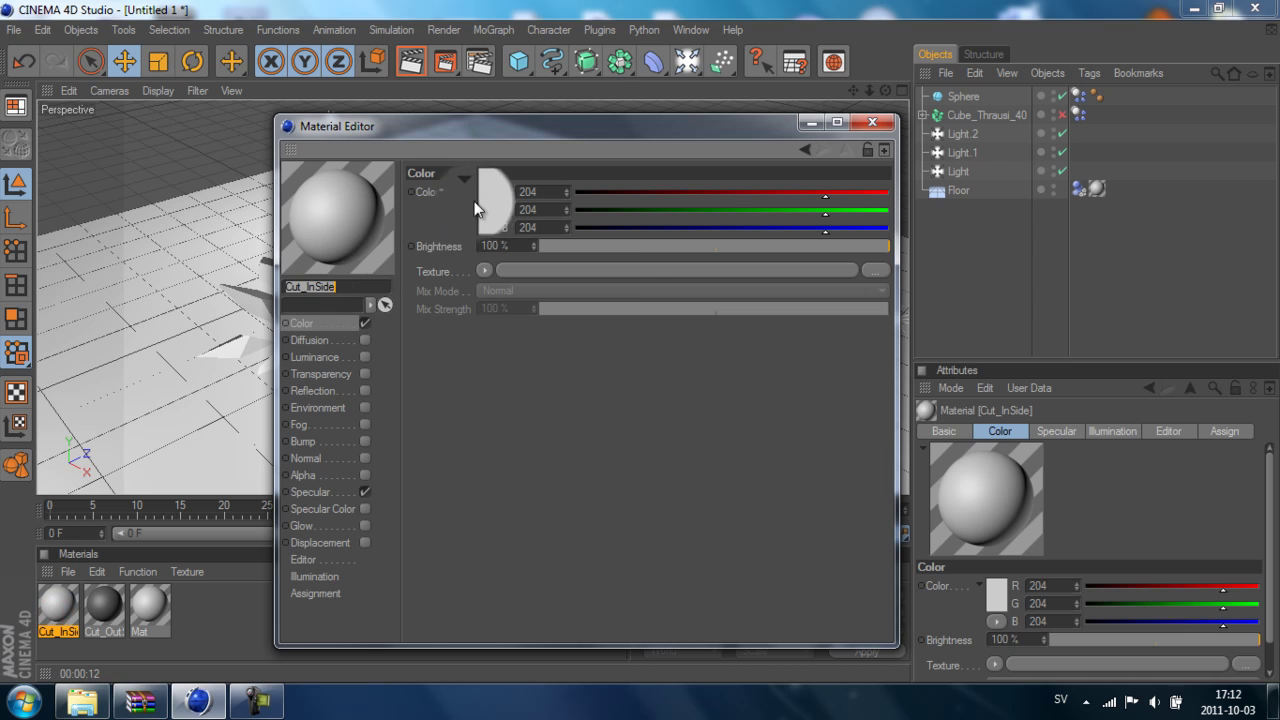
left_click(480, 202)
left_click(534, 130)
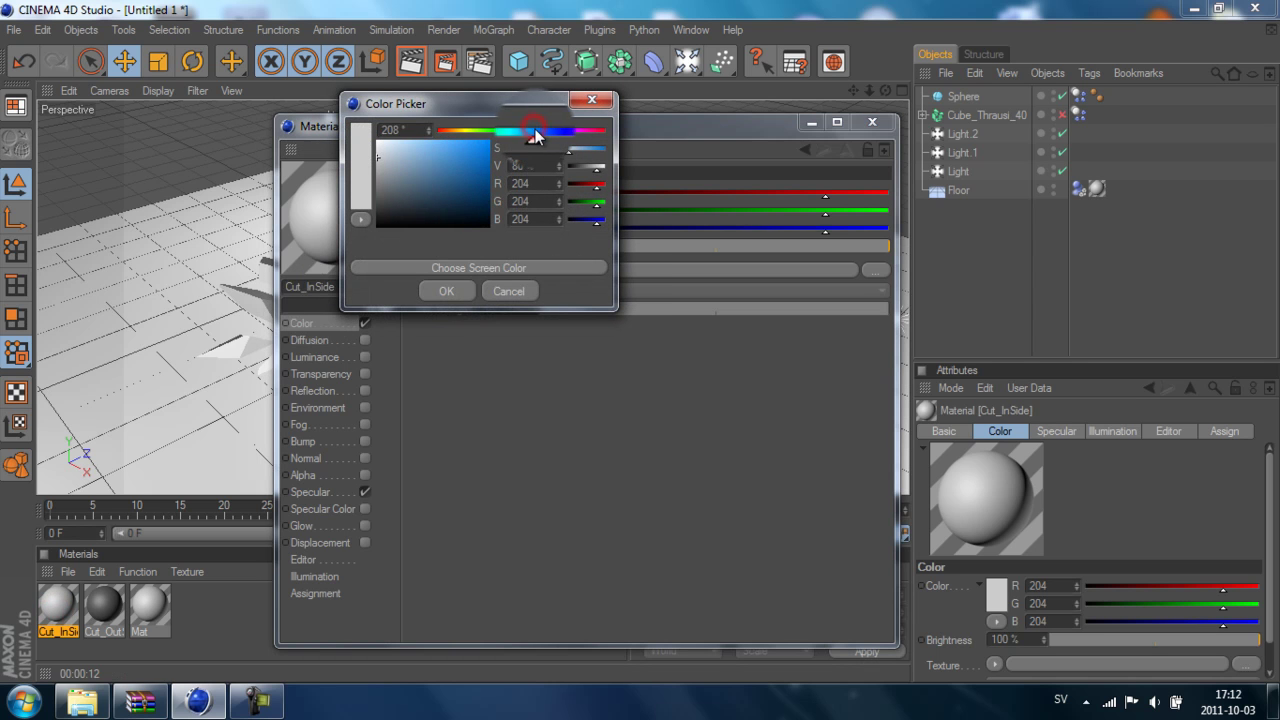
left_click(431, 157)
left_click_drag(445, 152, 504, 133)
left_click(445, 289)
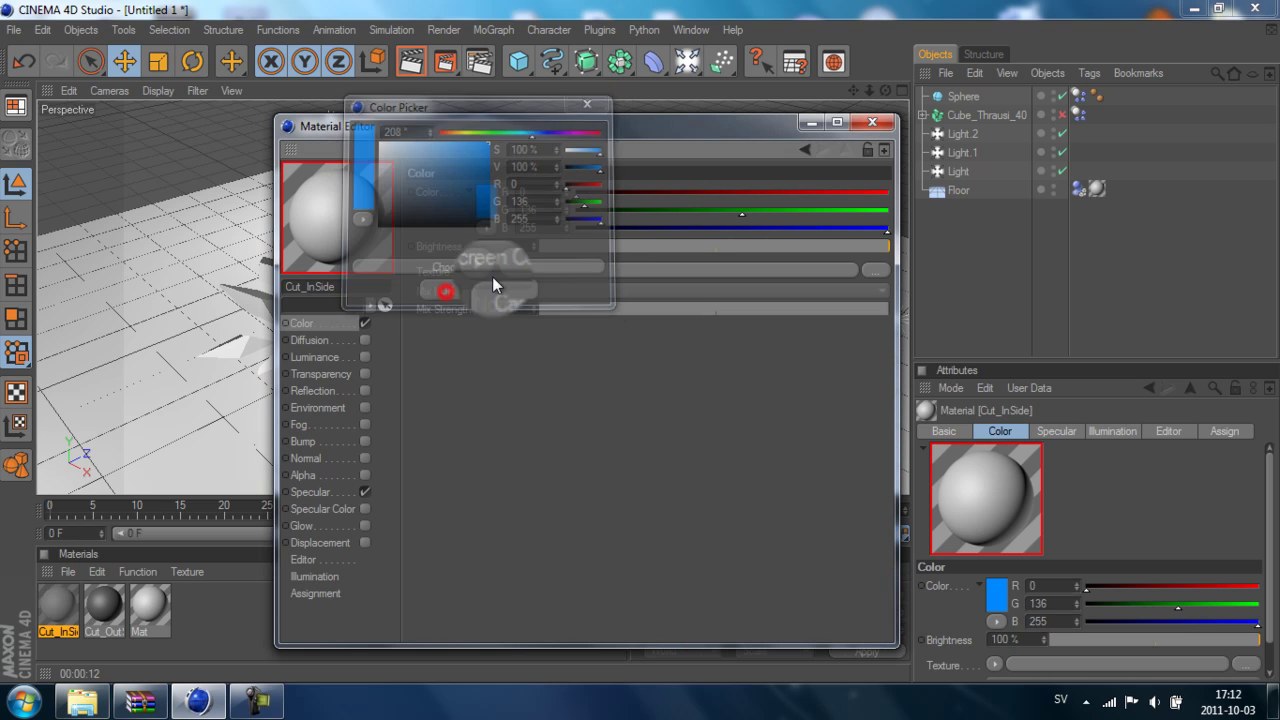
left_click(869, 128)
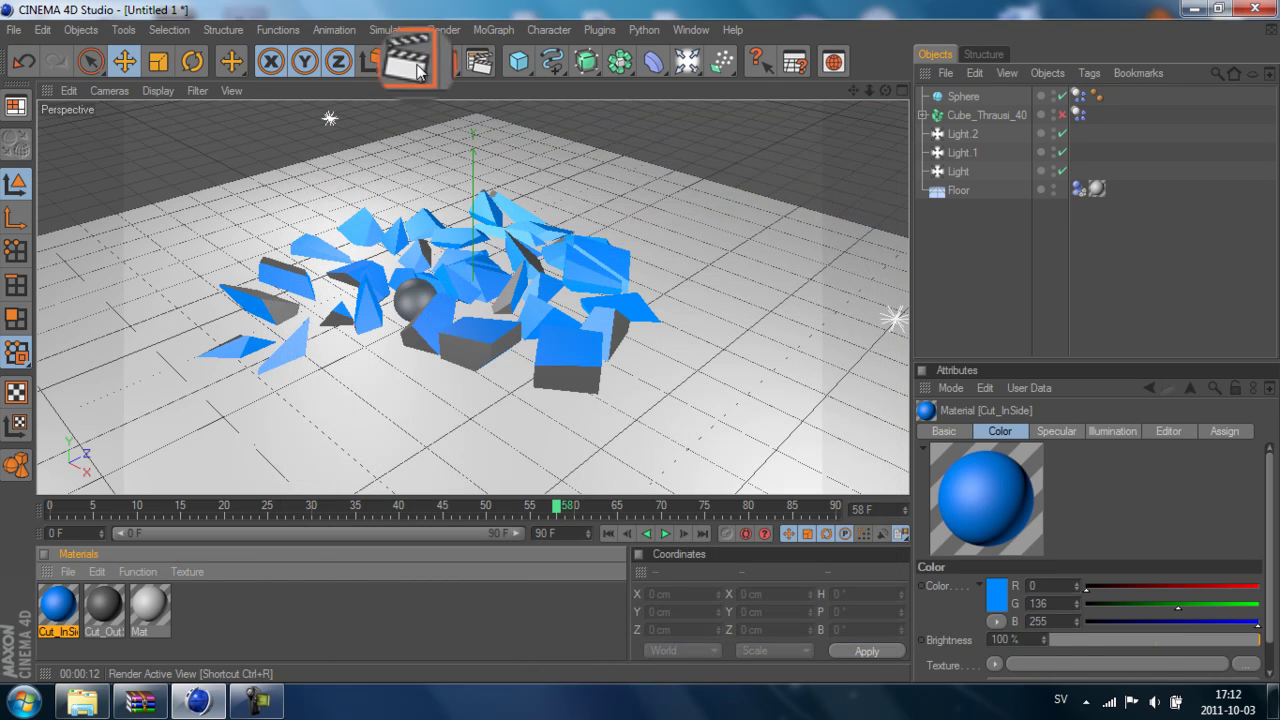
Render a preview of the coloured fragments, clear it and rewind the animation to frame 0.
left_click(411, 61)
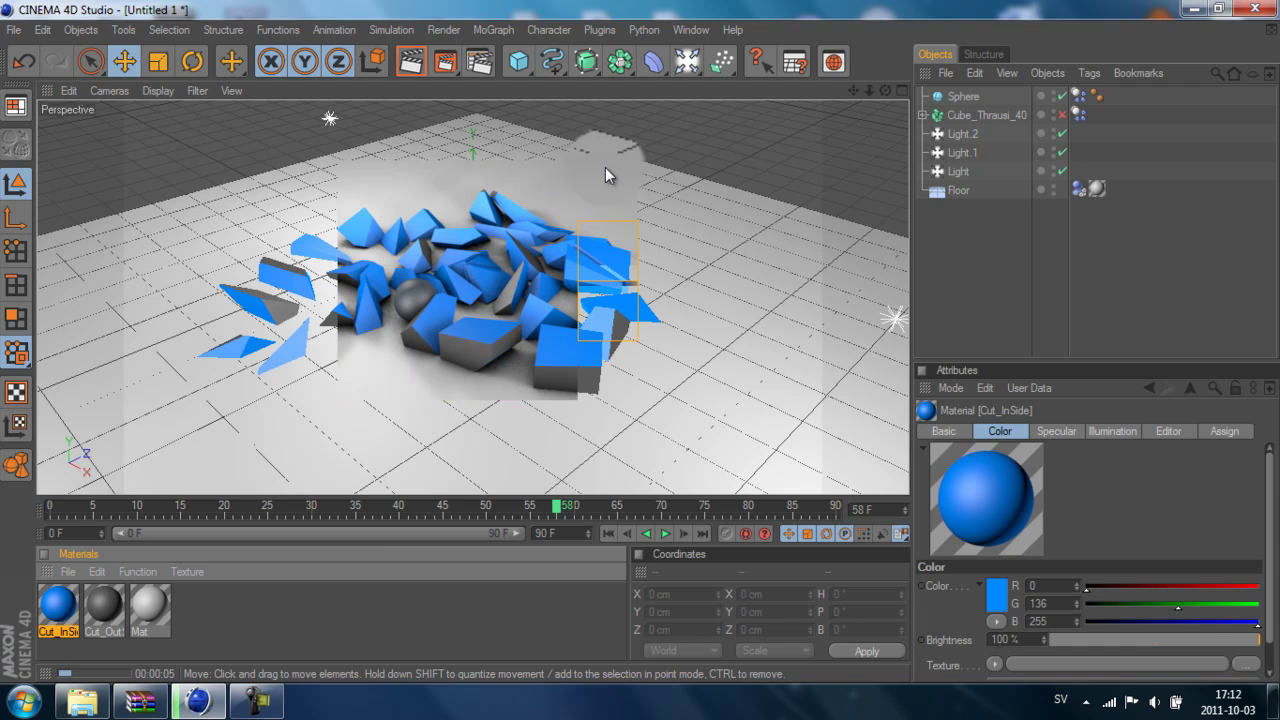
left_click(573, 181)
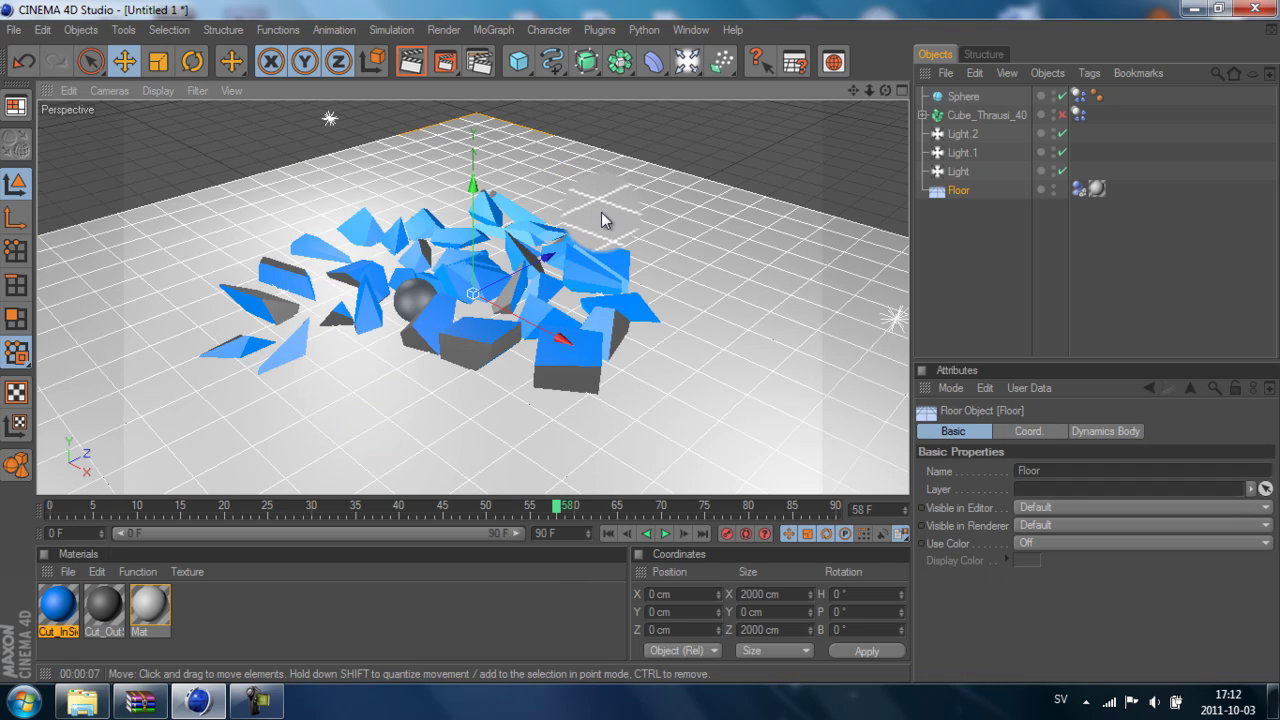
left_click(607, 535)
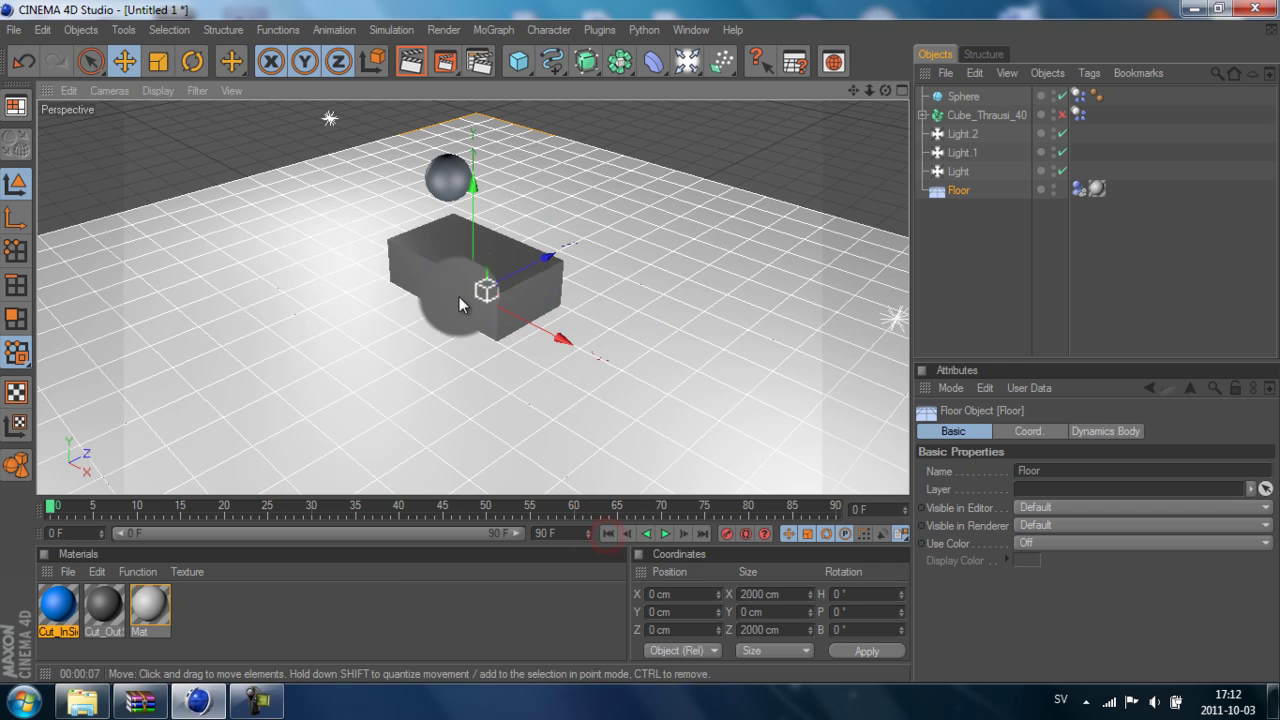
Break the single cube fragment nearest the sphere's impact into 30 random pieces with Thrausi, and close the plugin.
left_click(970, 115)
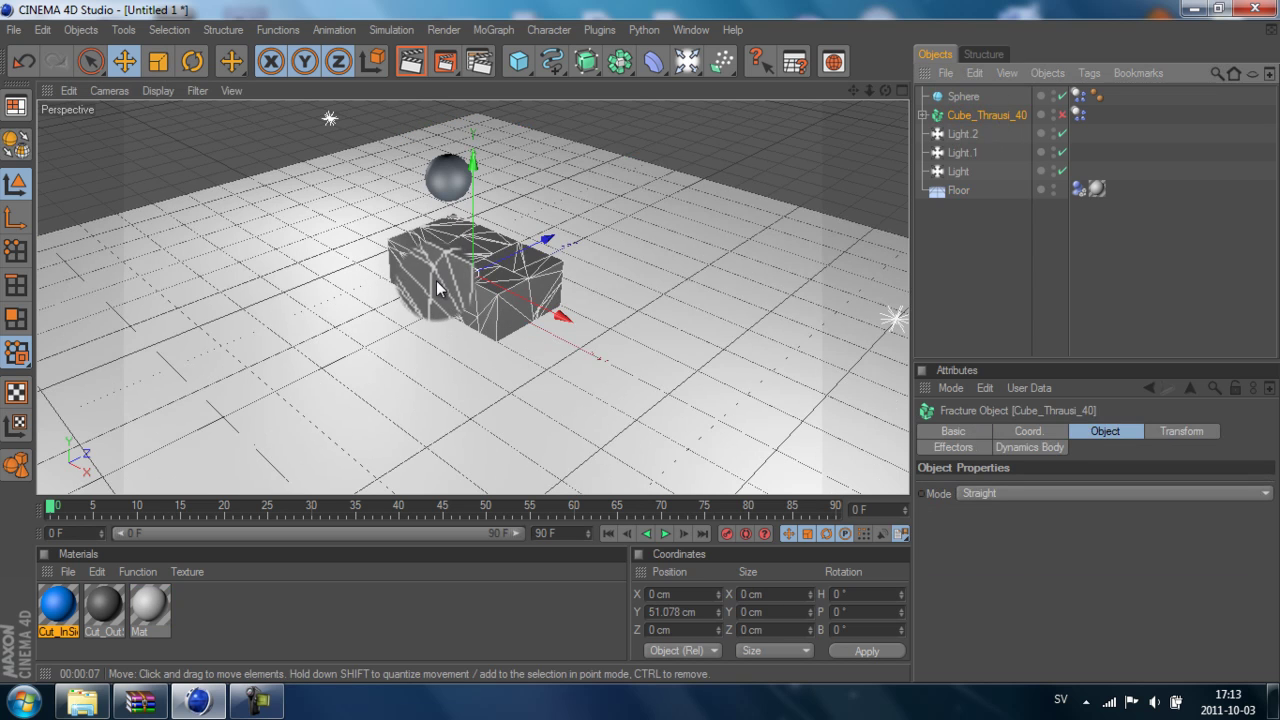
left_click(458, 286)
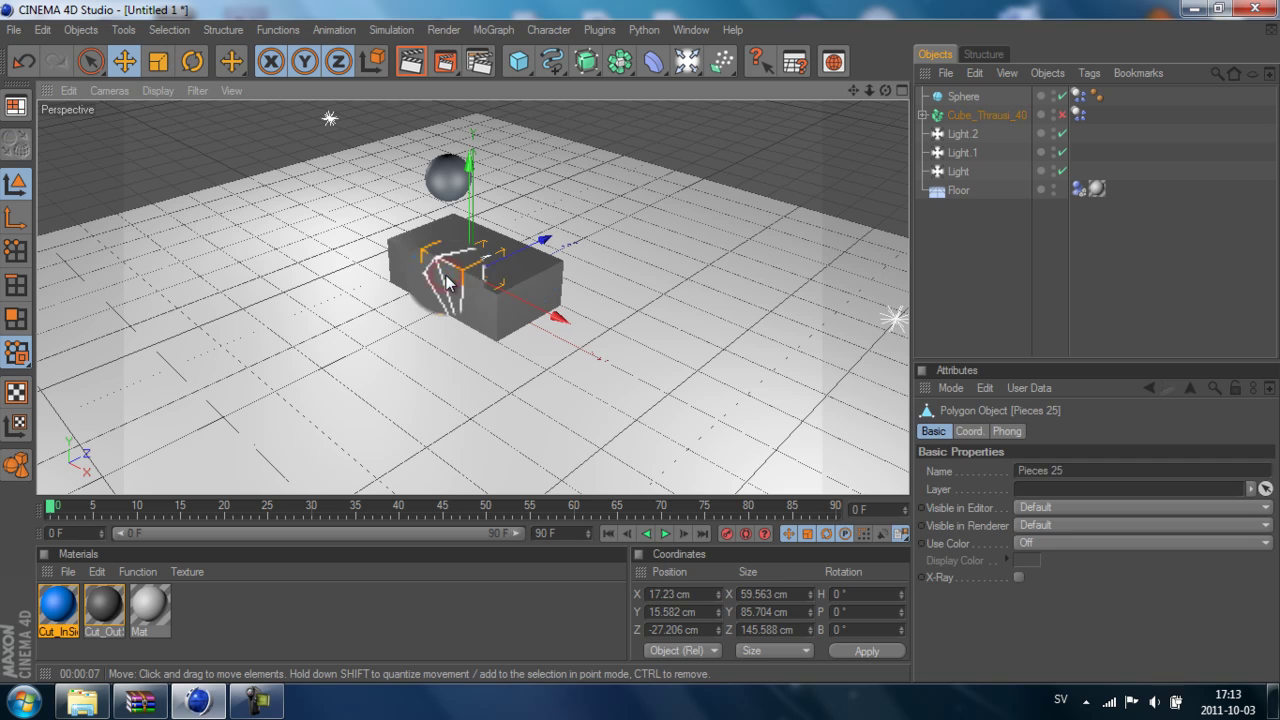
left_click(600, 29)
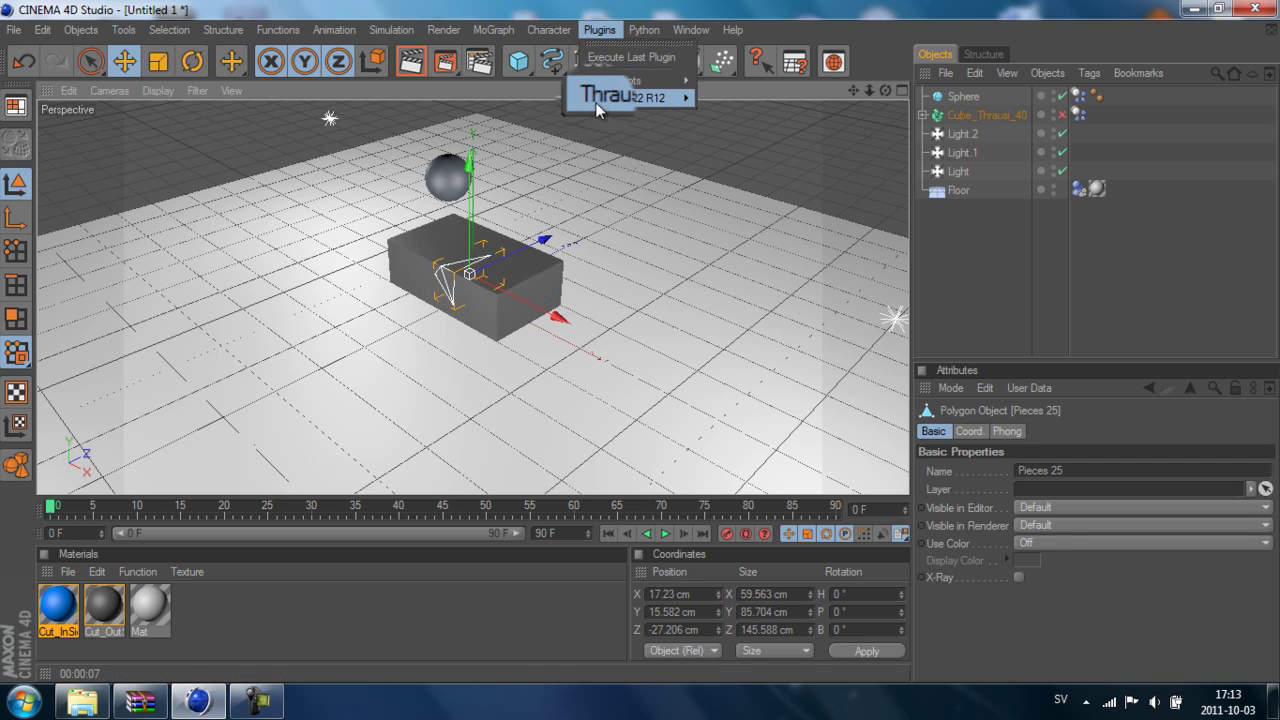
mouse_move(586, 103)
left_click(720, 107)
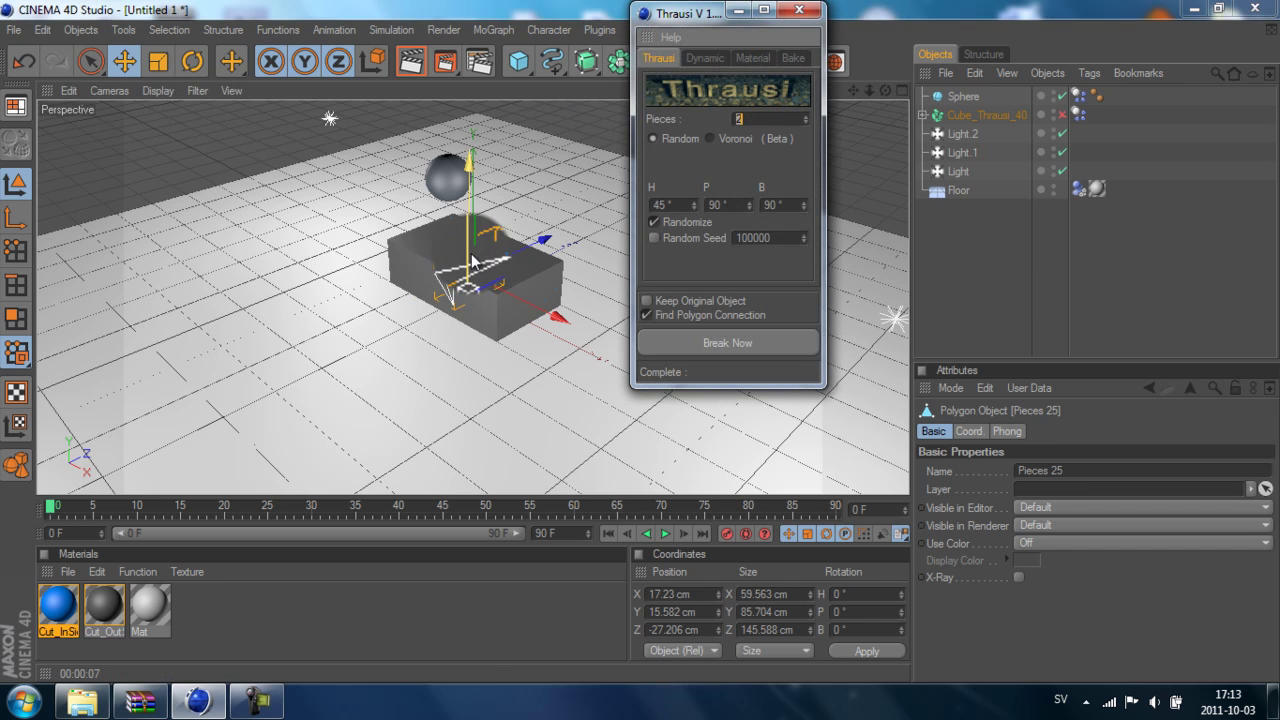
left_click_drag(760, 112, 698, 103)
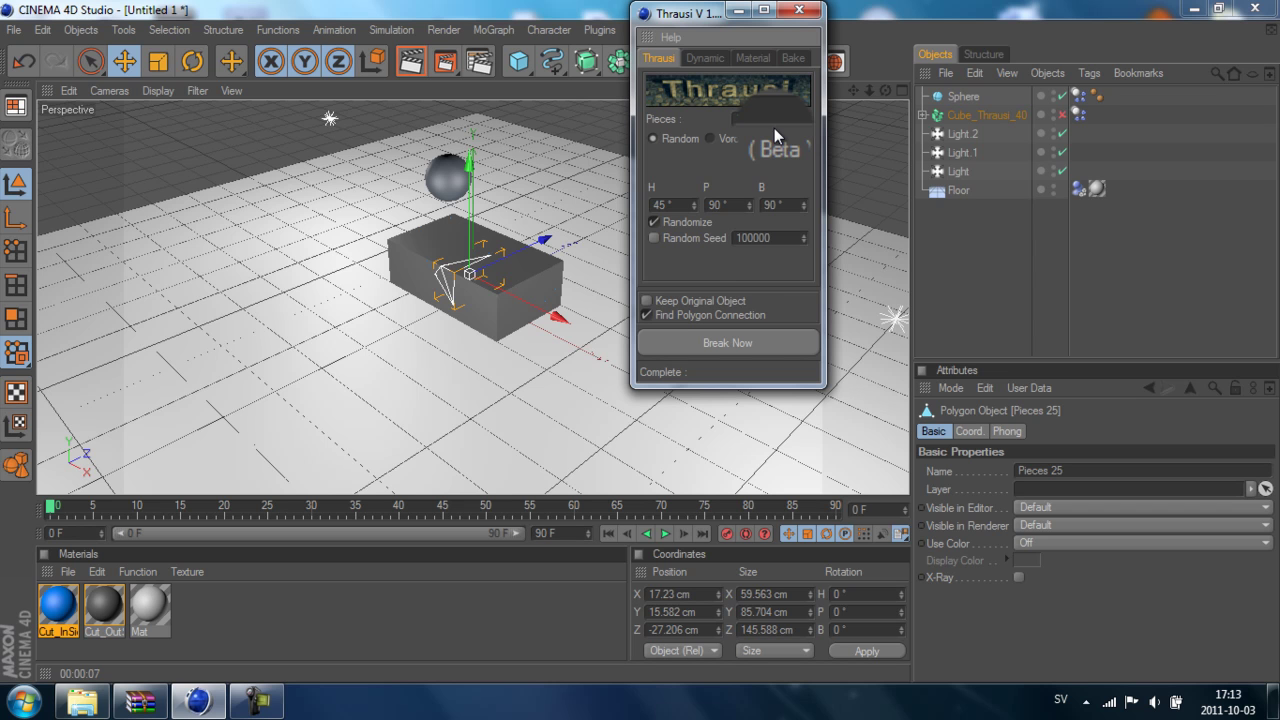
type("30")
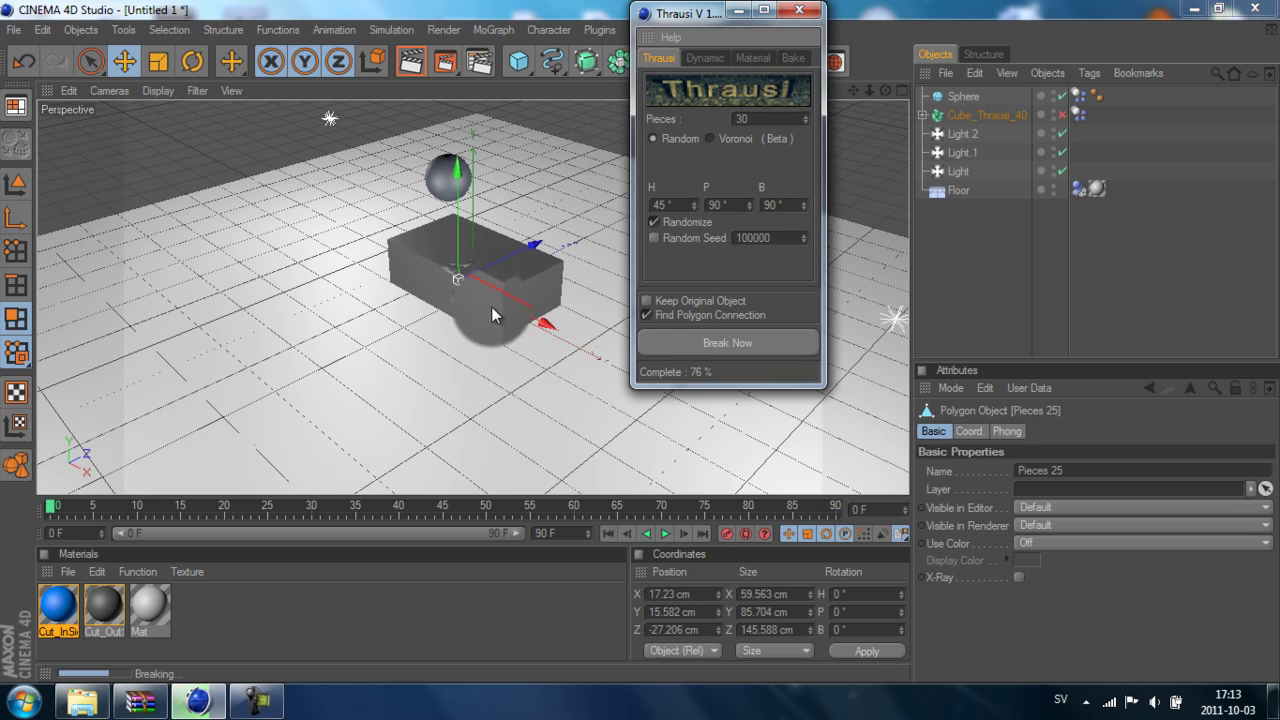
left_click(814, 17)
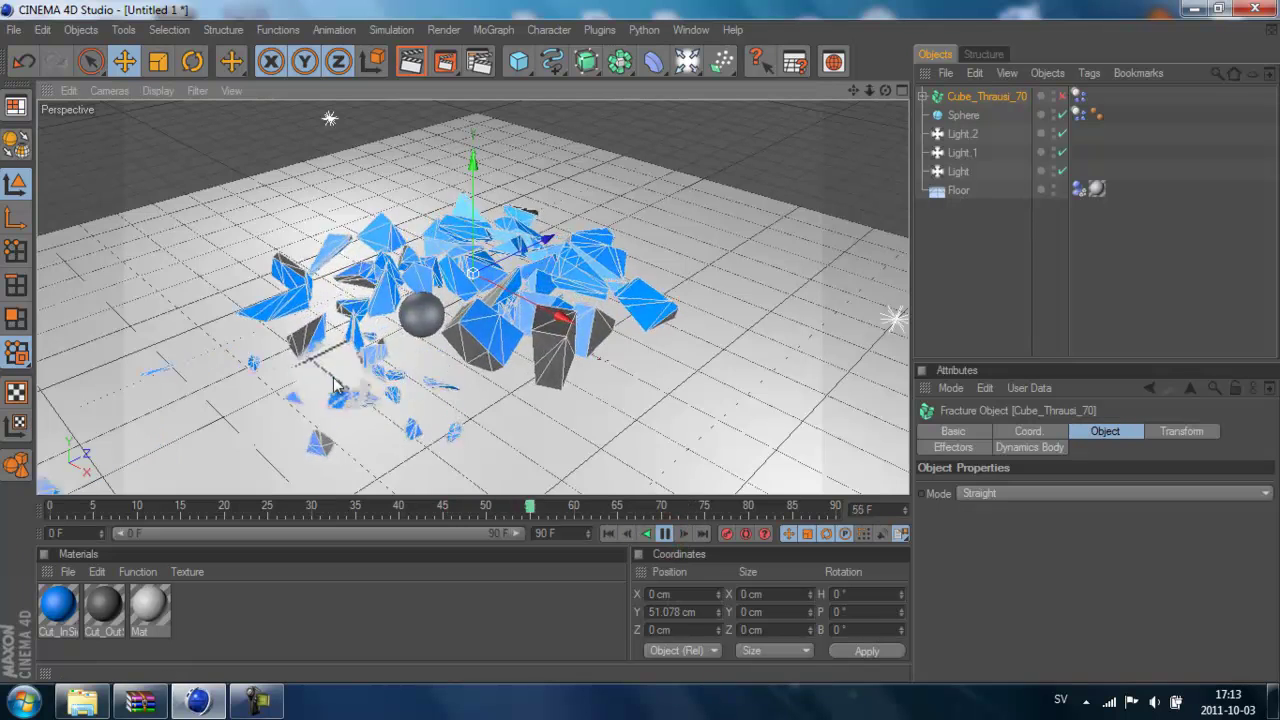
Stop playback at frame 79, break the fragment just in front of the sphere into 10 random pieces with Thrausi, and replay the simulation.
left_click(664, 533)
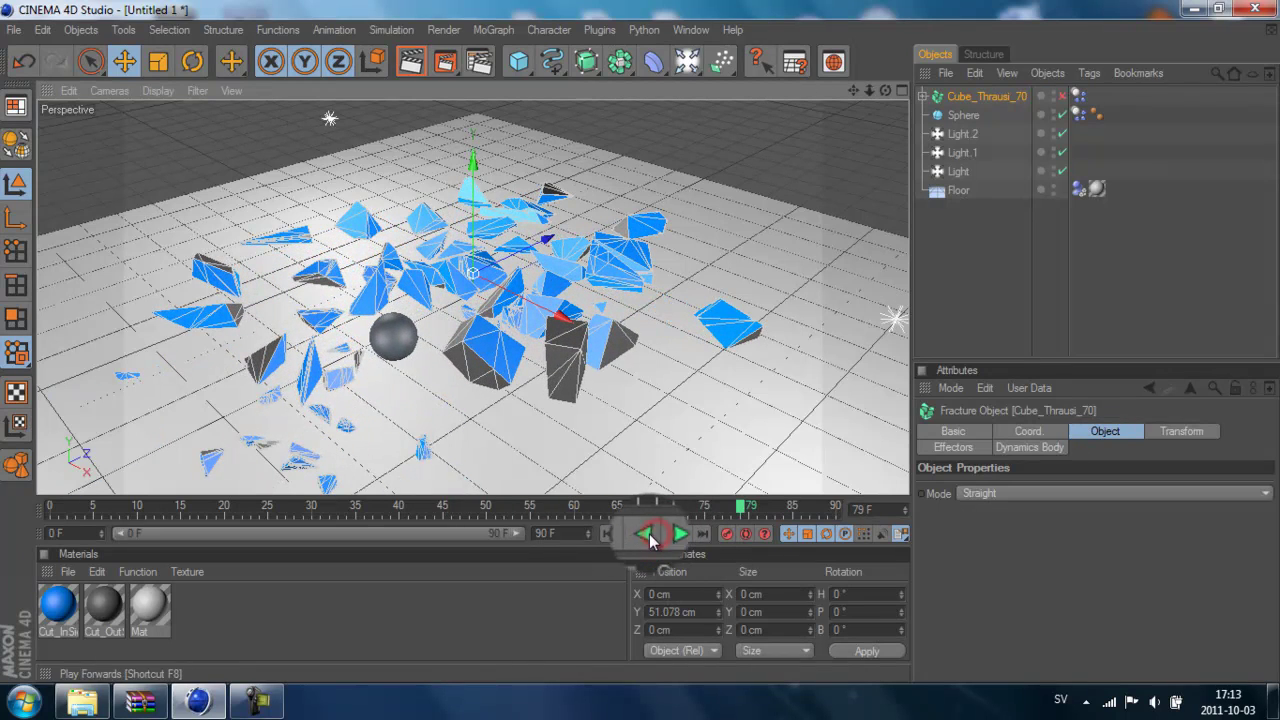
left_click(338, 372)
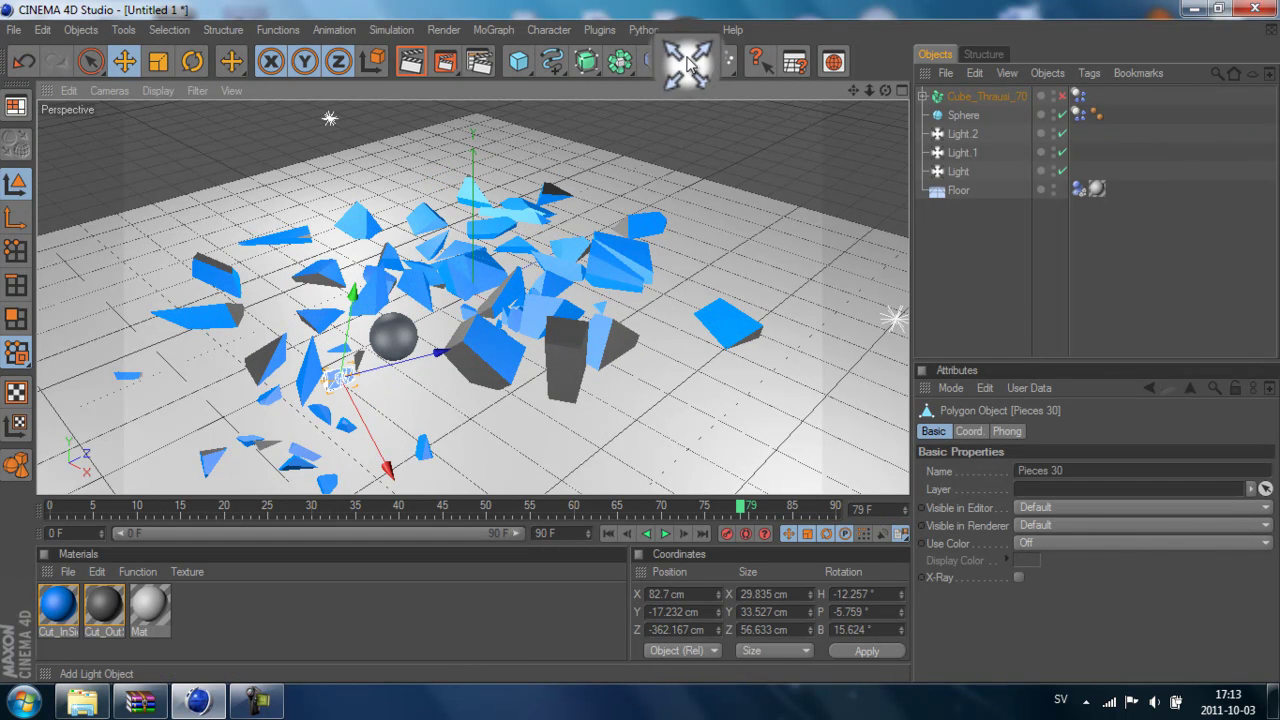
left_click(601, 30)
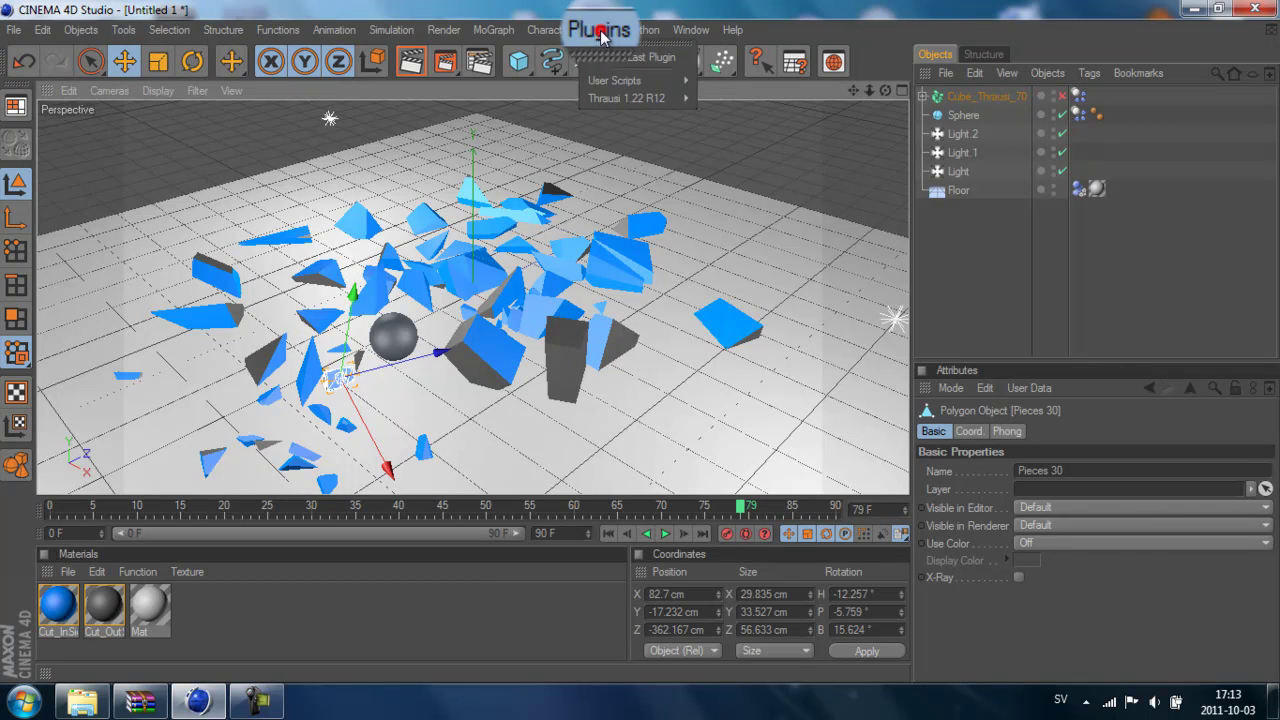
mouse_move(626, 98)
left_click(720, 108)
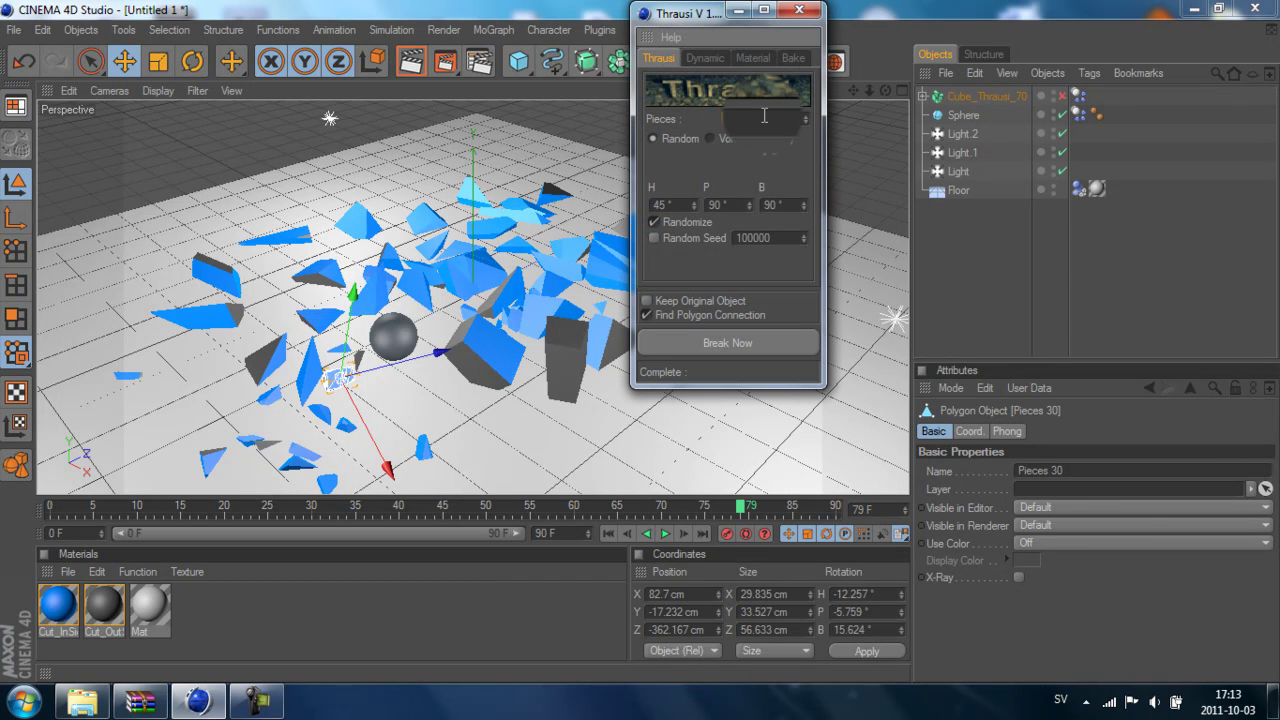
left_click(716, 336)
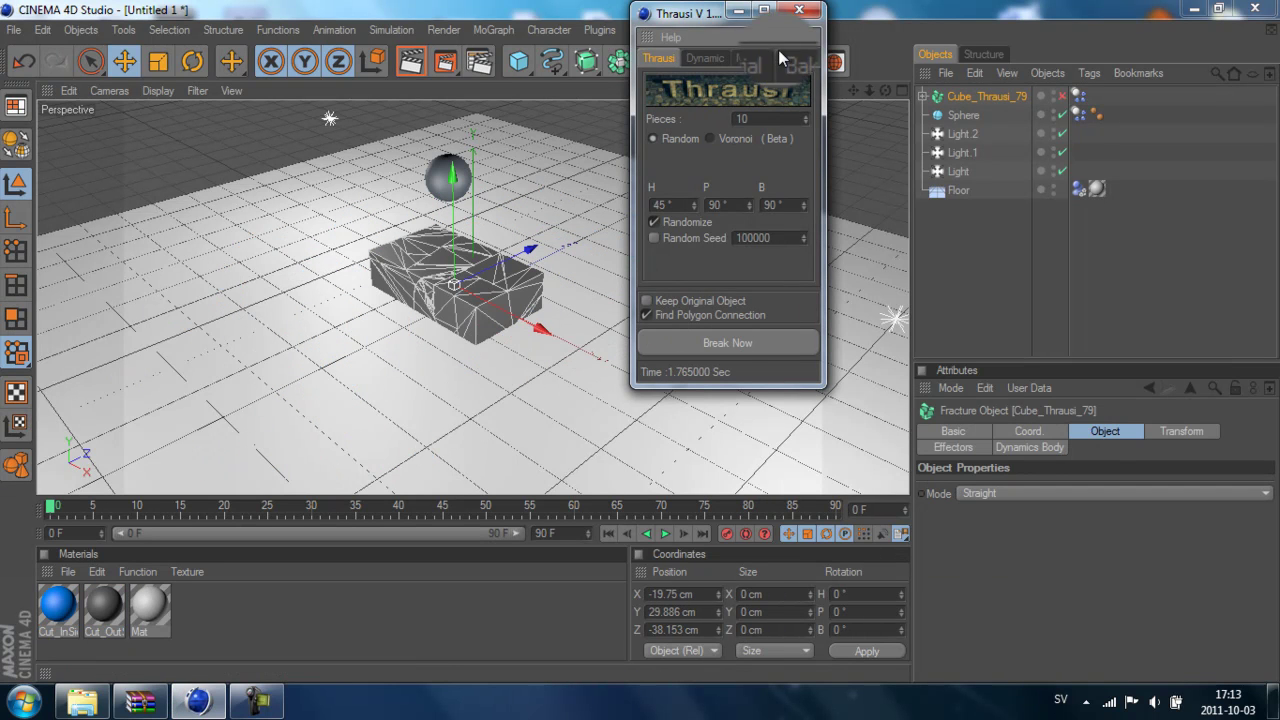
left_click(798, 9)
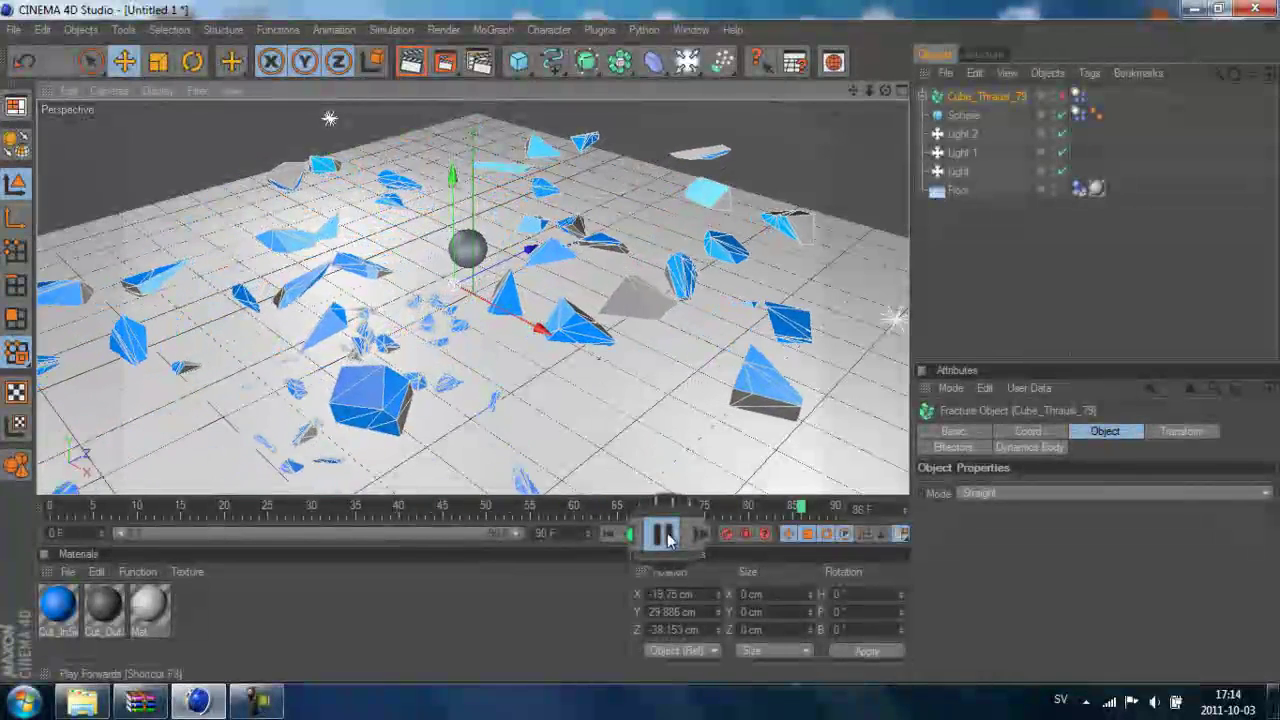
left_click(665, 536)
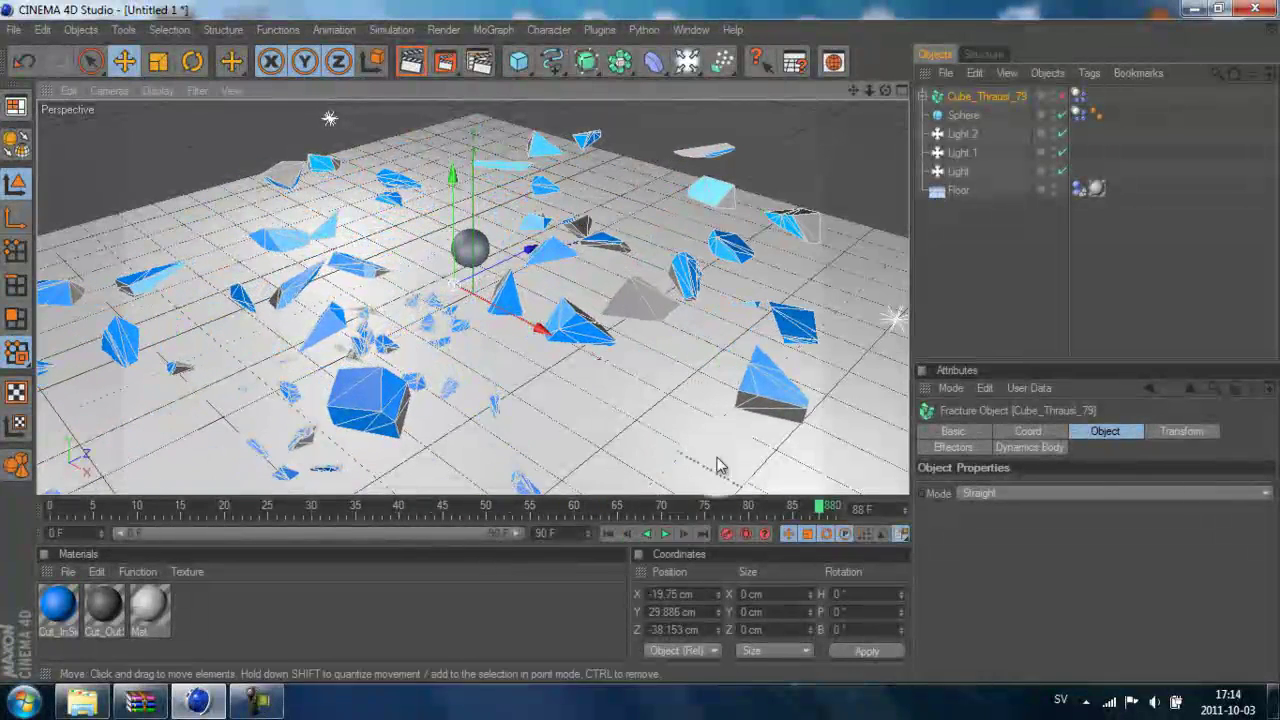
Set the collision friction of the Floor's Dynamics Body tag to 100 %.
left_click(963, 192)
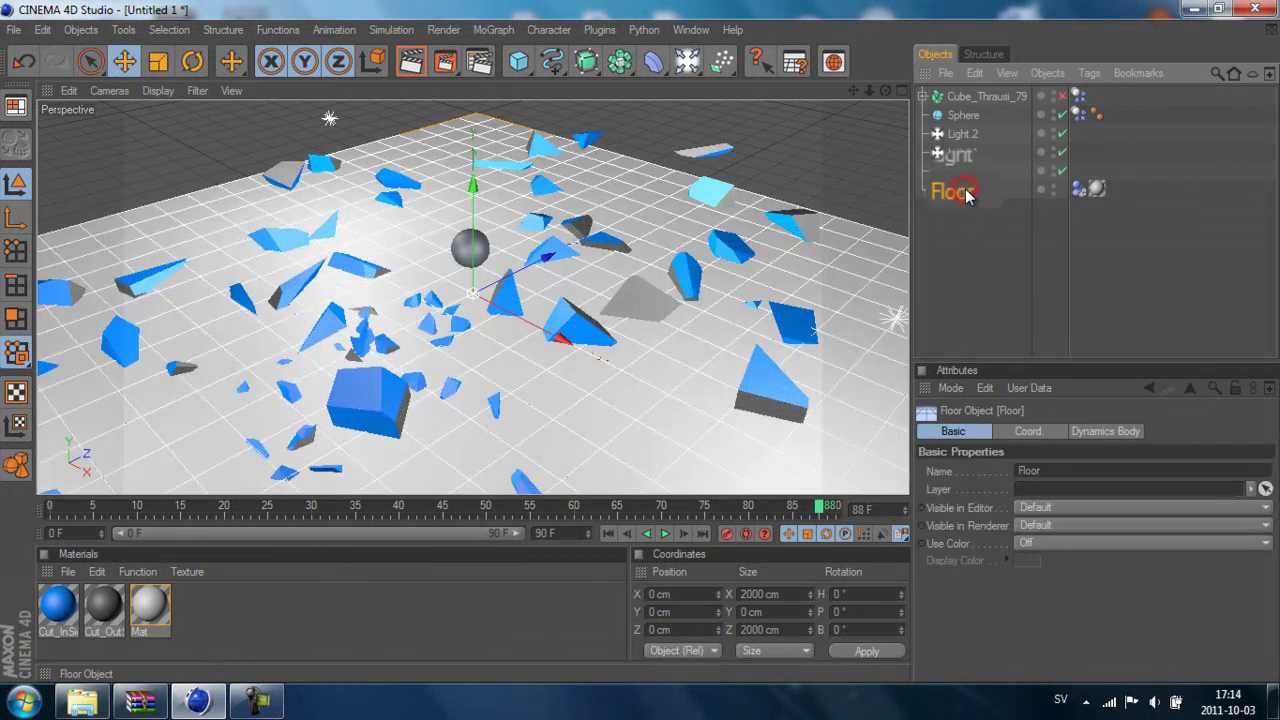
left_click(1078, 191)
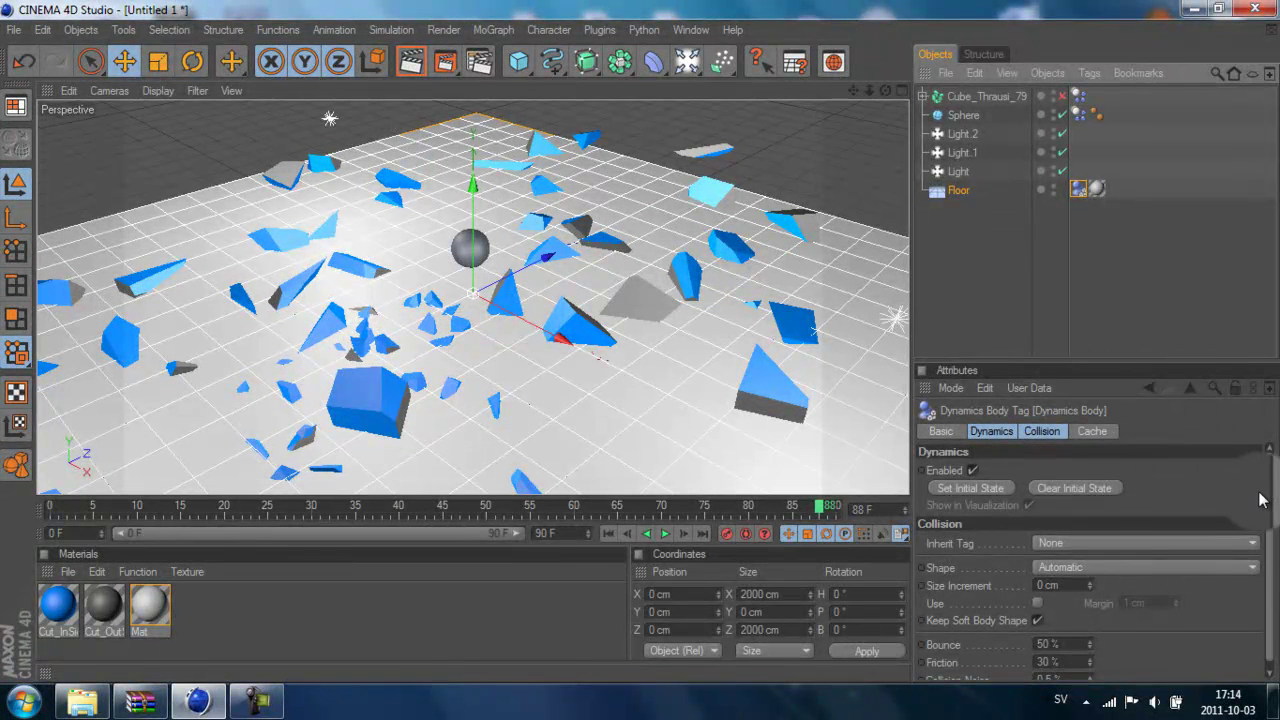
left_click_drag(1268, 482, 1265, 498)
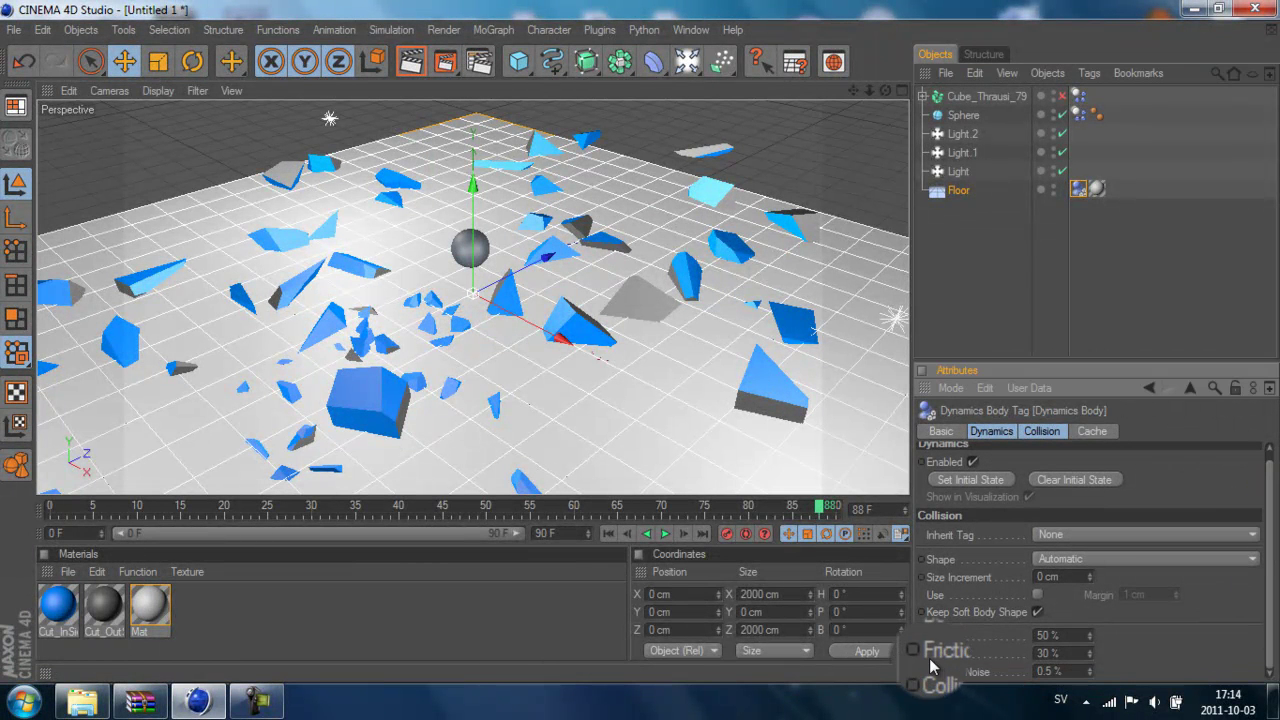
left_click(1058, 653)
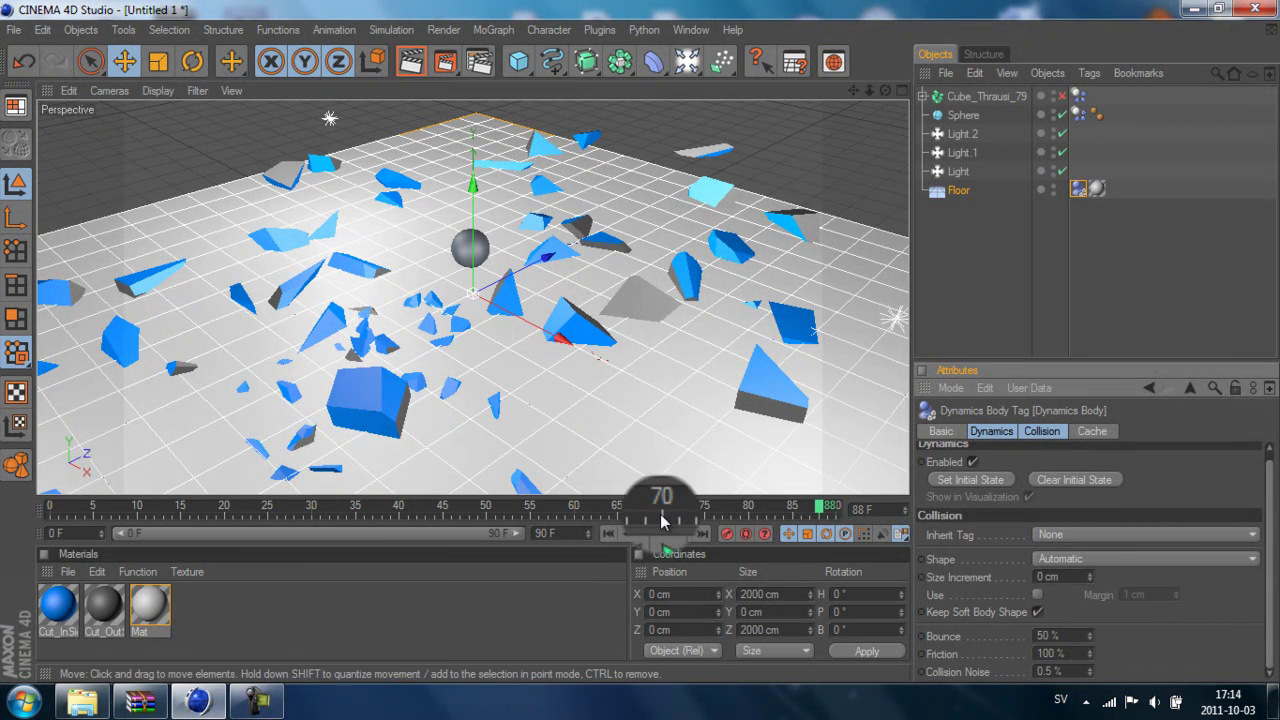
Replay the simulation from frame 0, stop it at frame 67 and render a preview of the perspective view.
left_click(609, 533)
left_click(664, 535)
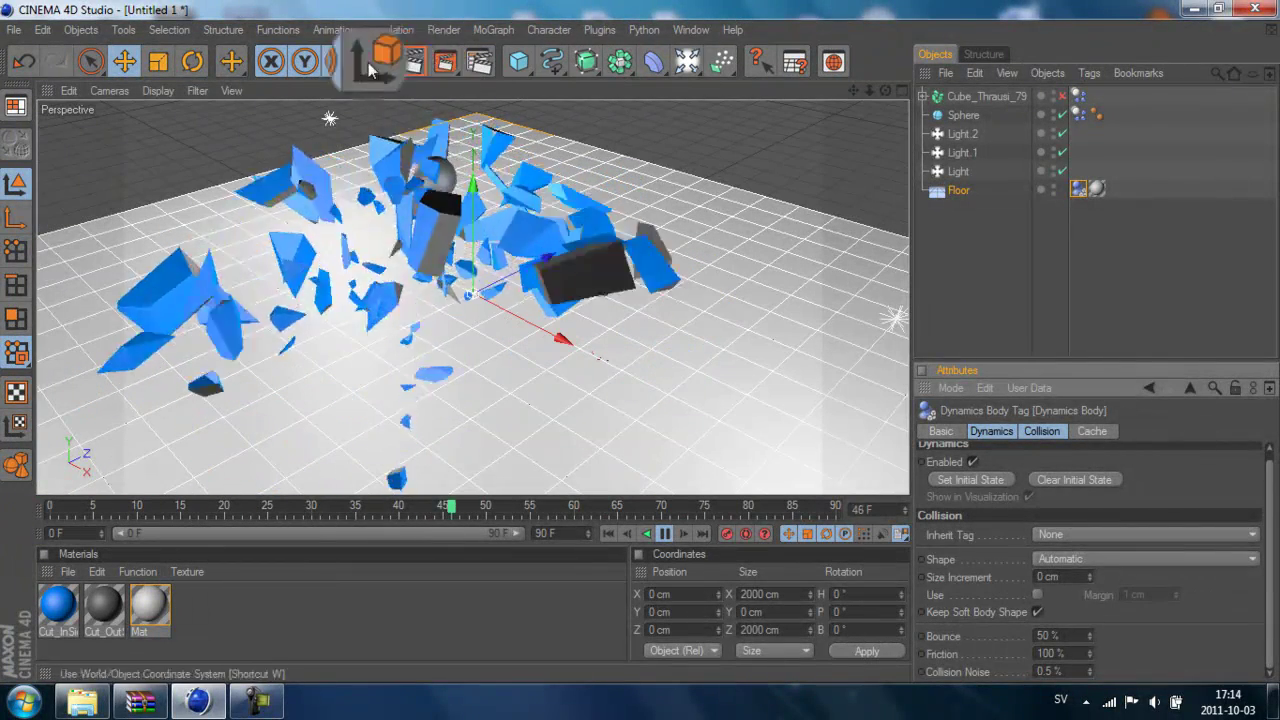
left_click(665, 534)
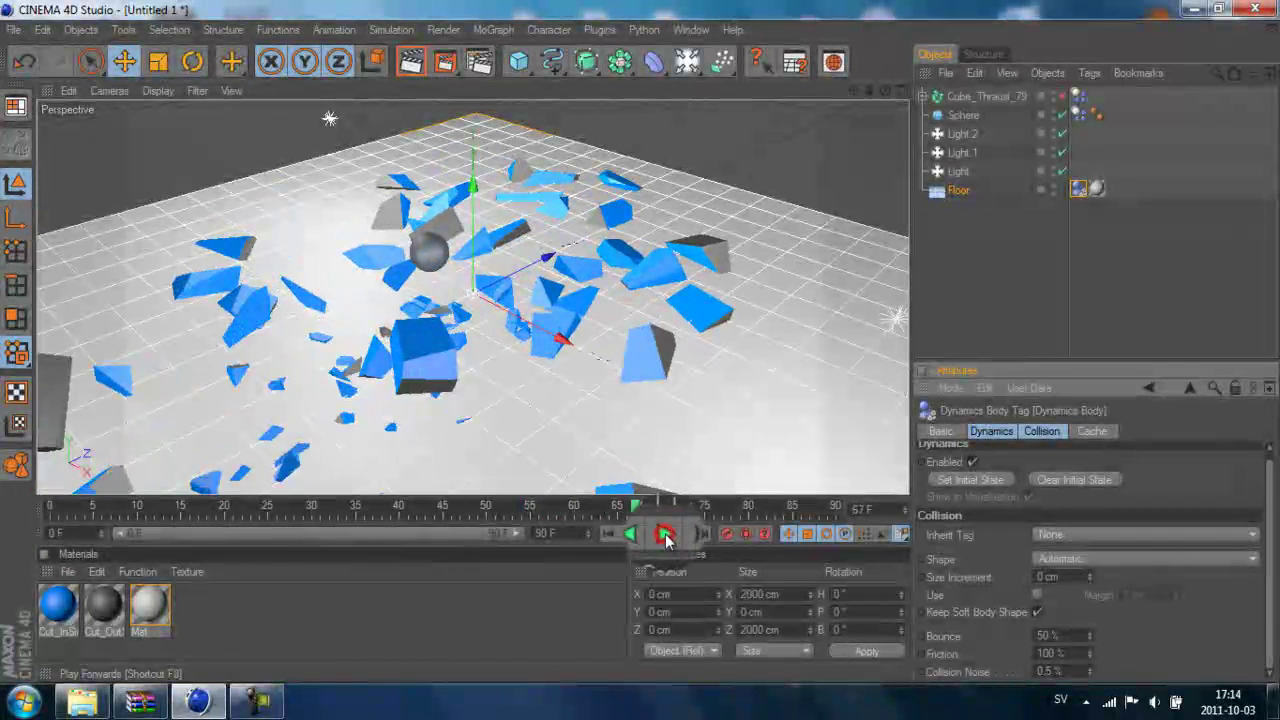
left_click(412, 62)
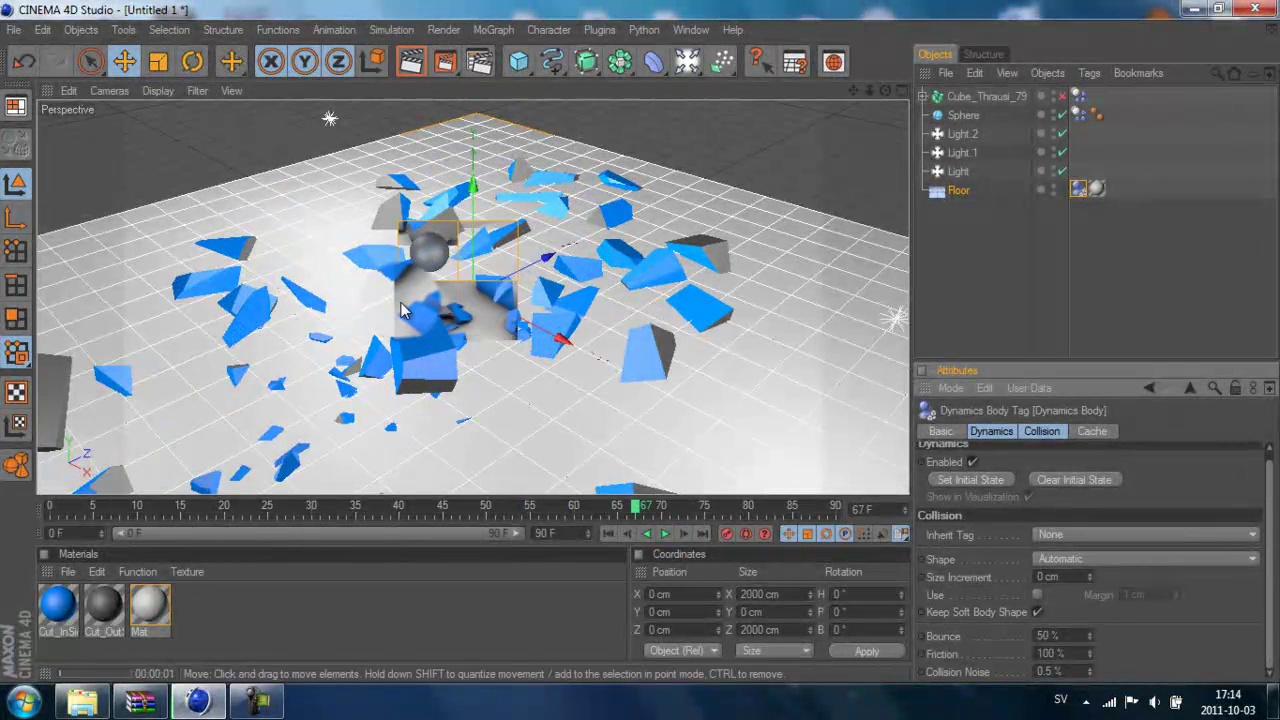